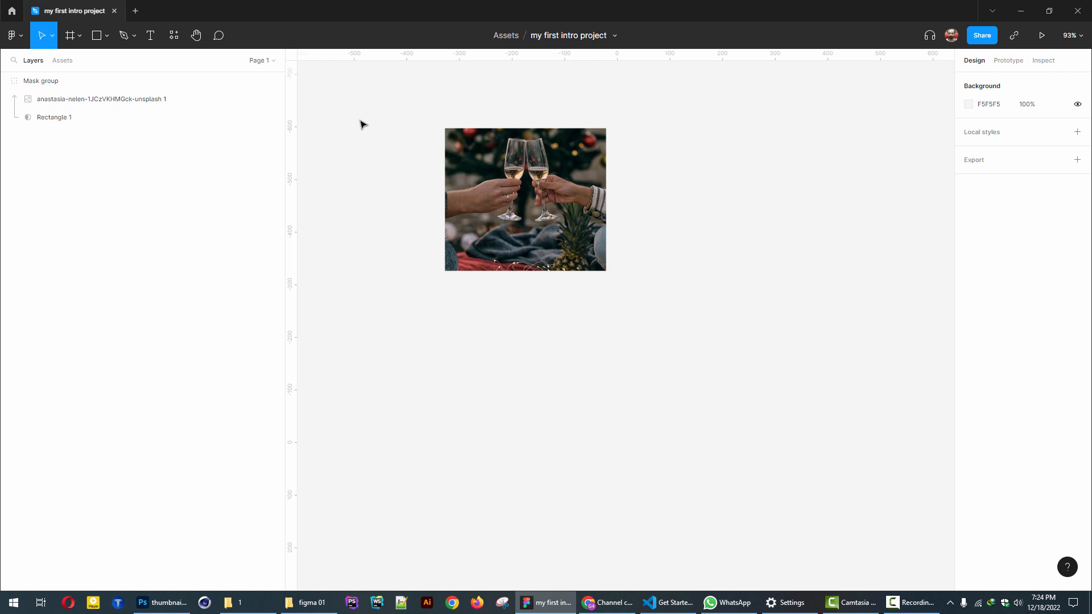
Step: Delete the masked photo group from the canvas and narrow the layer sidebar
drag(355, 93, 745, 335)
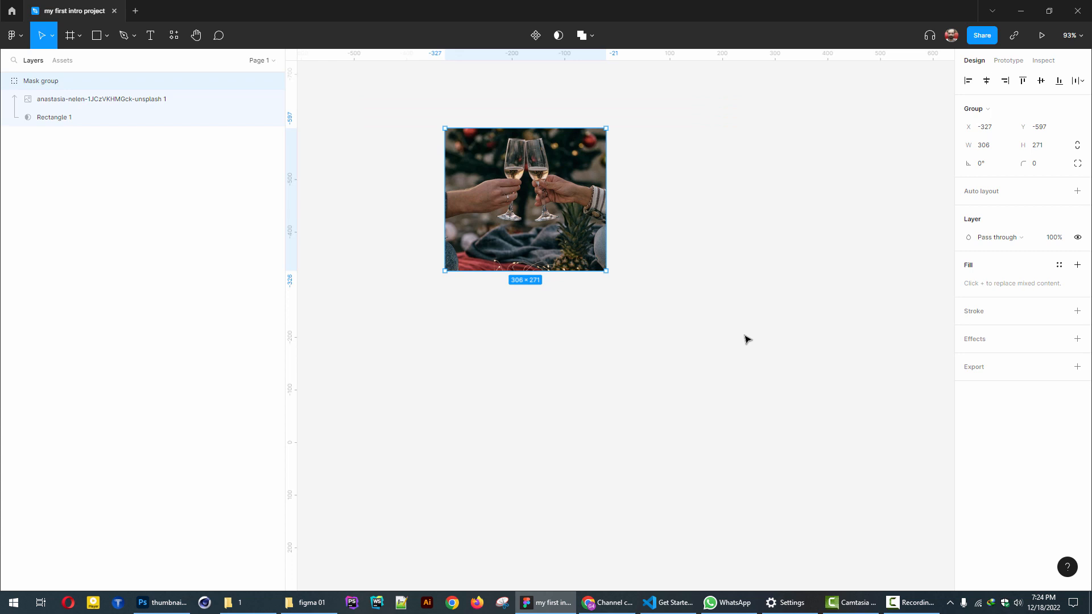
key(Delete)
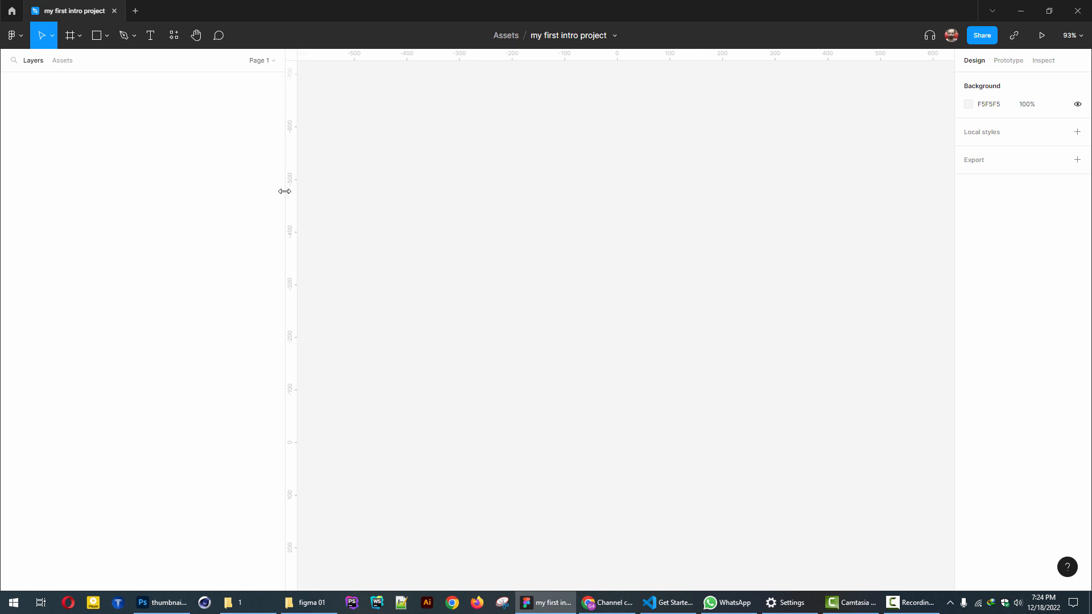
drag(283, 190, 259, 193)
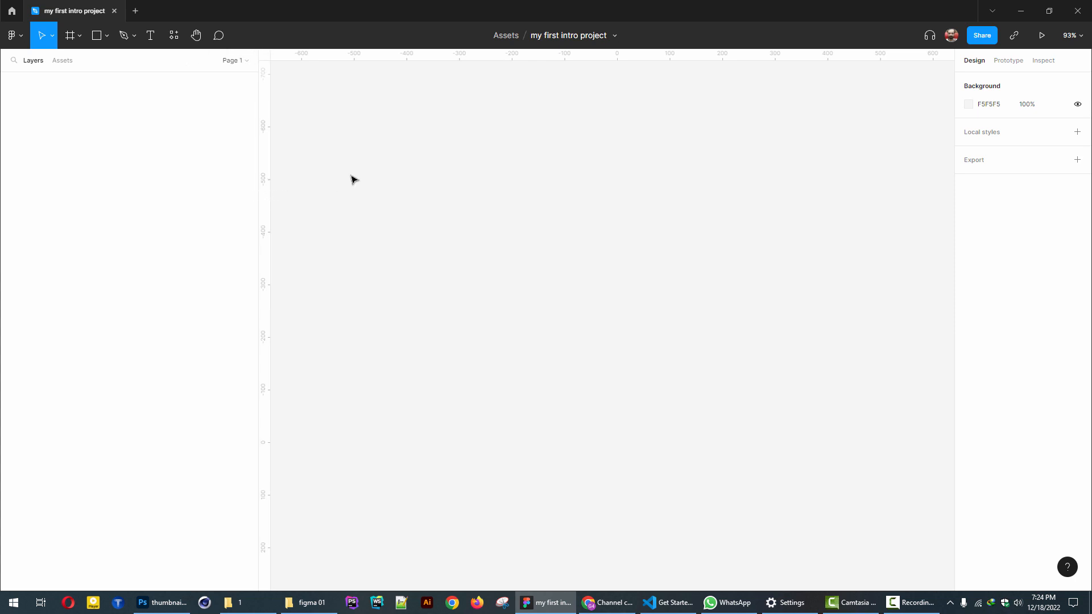
Step: Glance at the assets list, return to the layers, and rename the existing page as "Main page"
click(64, 62)
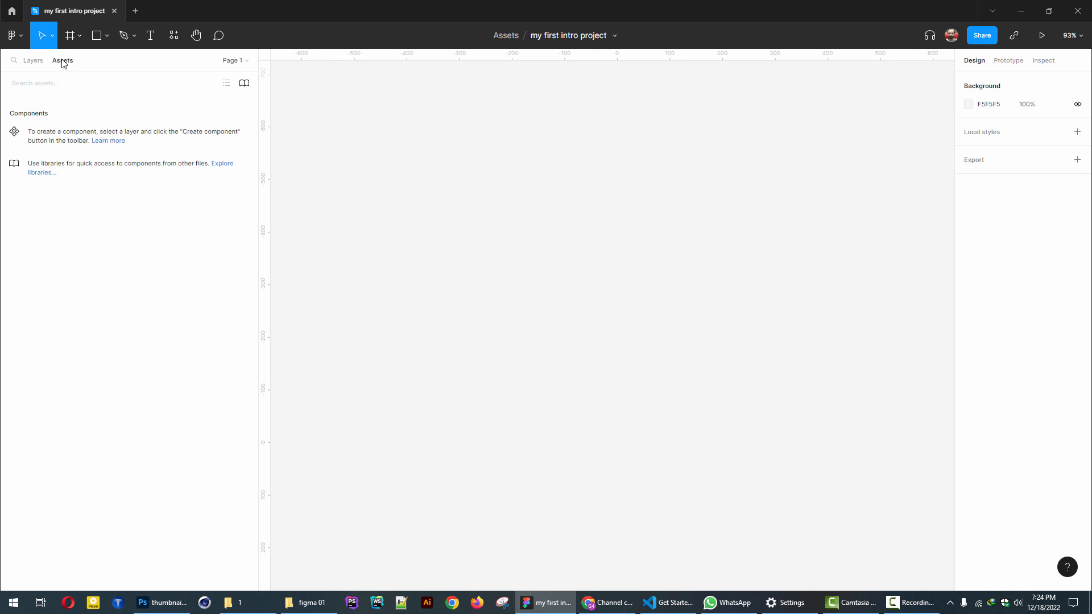
click(33, 63)
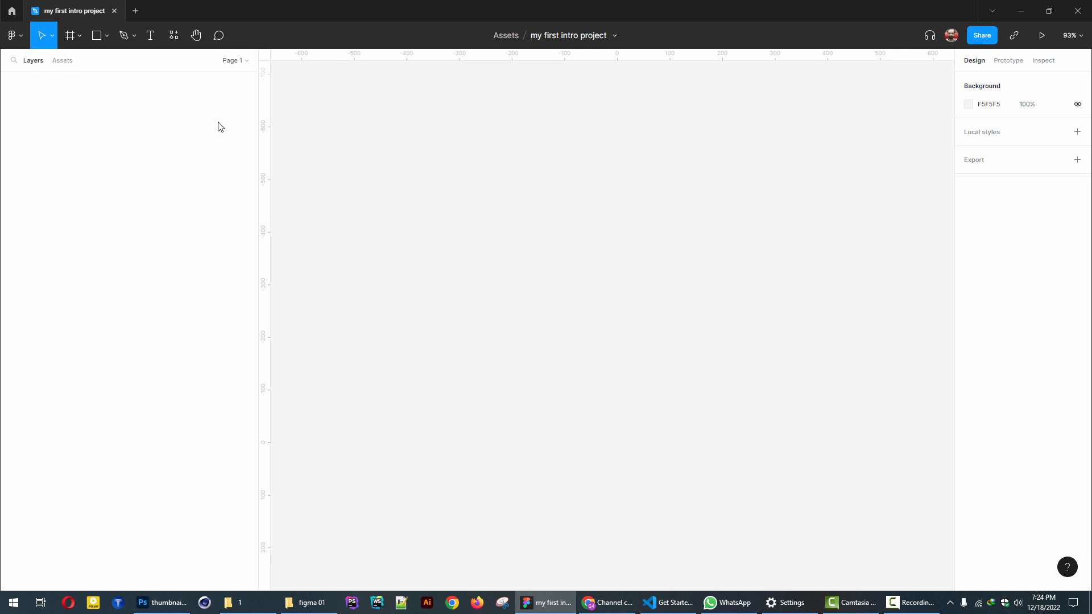
click(243, 63)
double_click(31, 104)
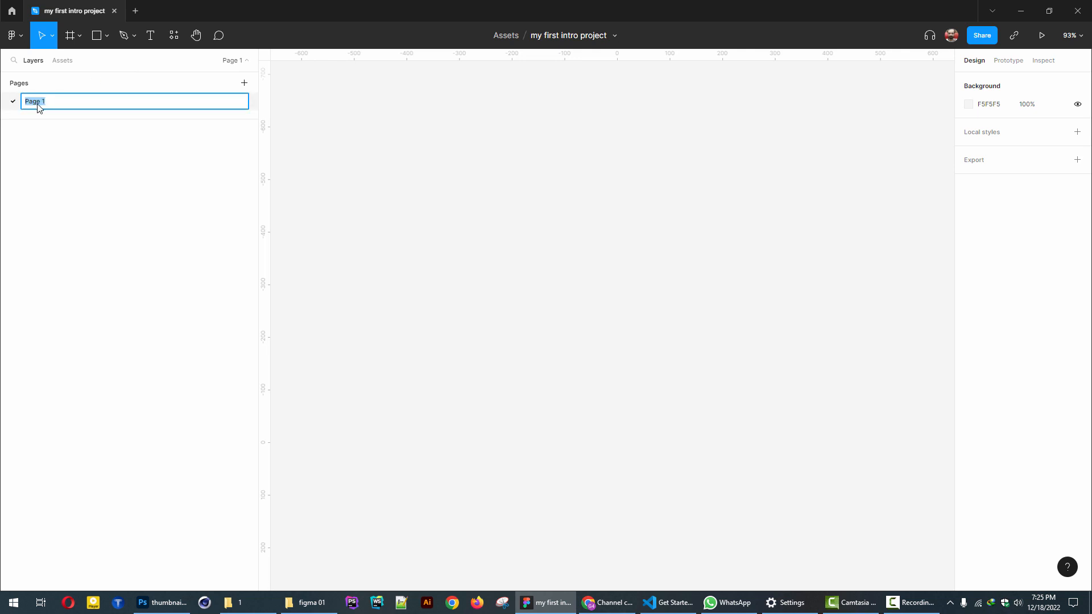
text(Main page)
key(Return)
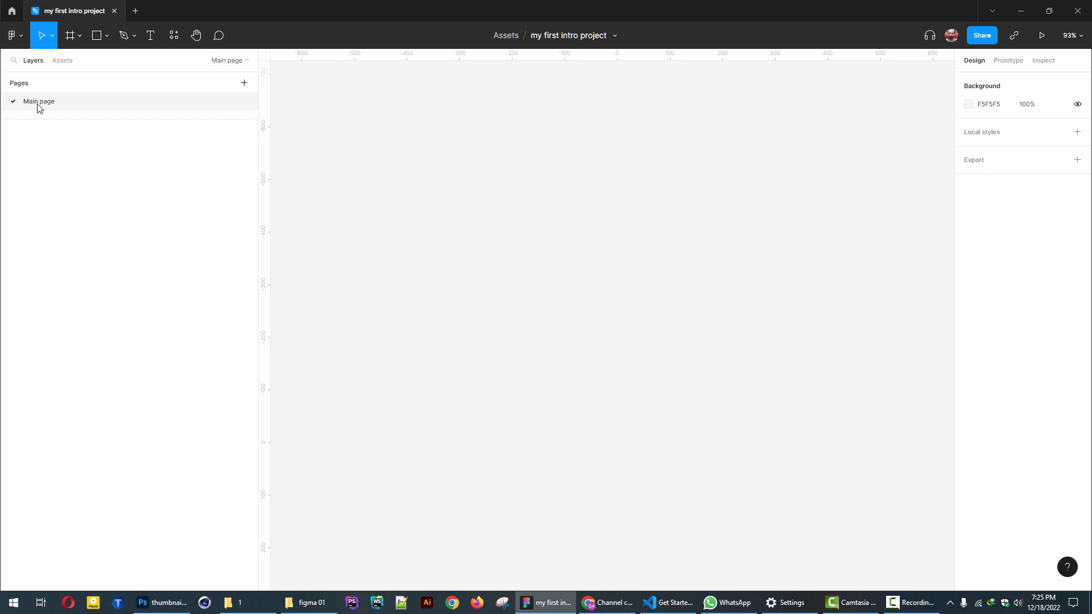
Step: Add a new page to the file and name it "Second page"
click(244, 84)
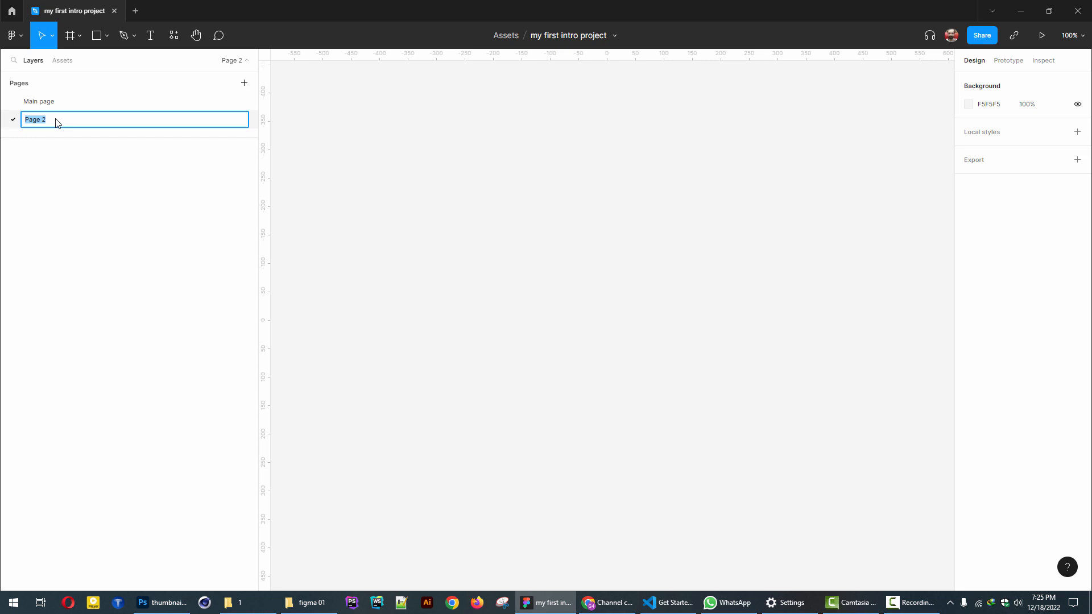
text(Second page)
key(Return)
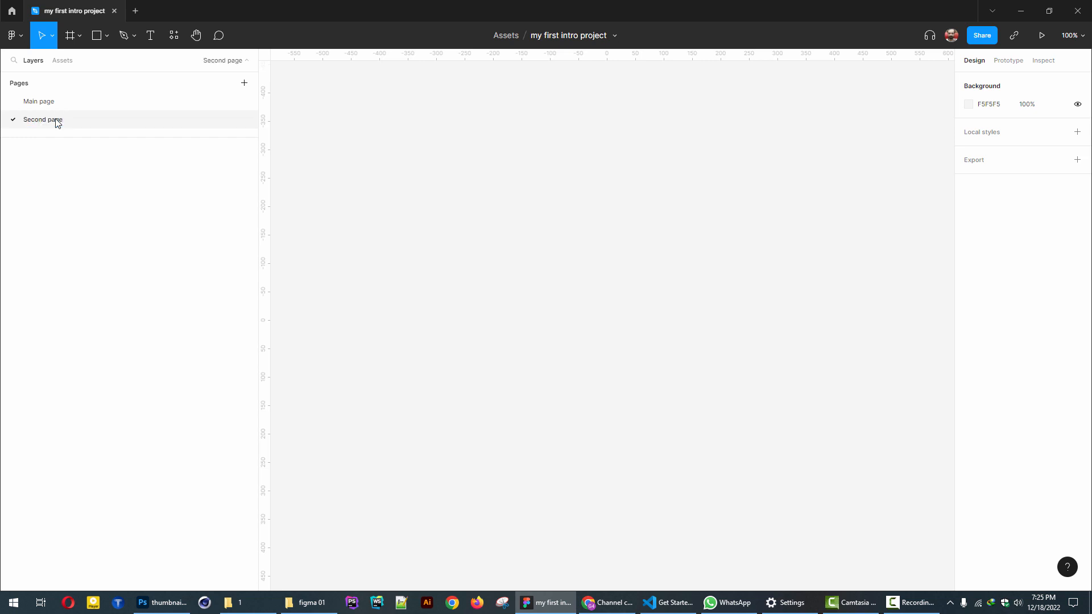
Step: Switch repeatedly between Main page and Second page to view their separate canvases, finishing on Main page
click(59, 103)
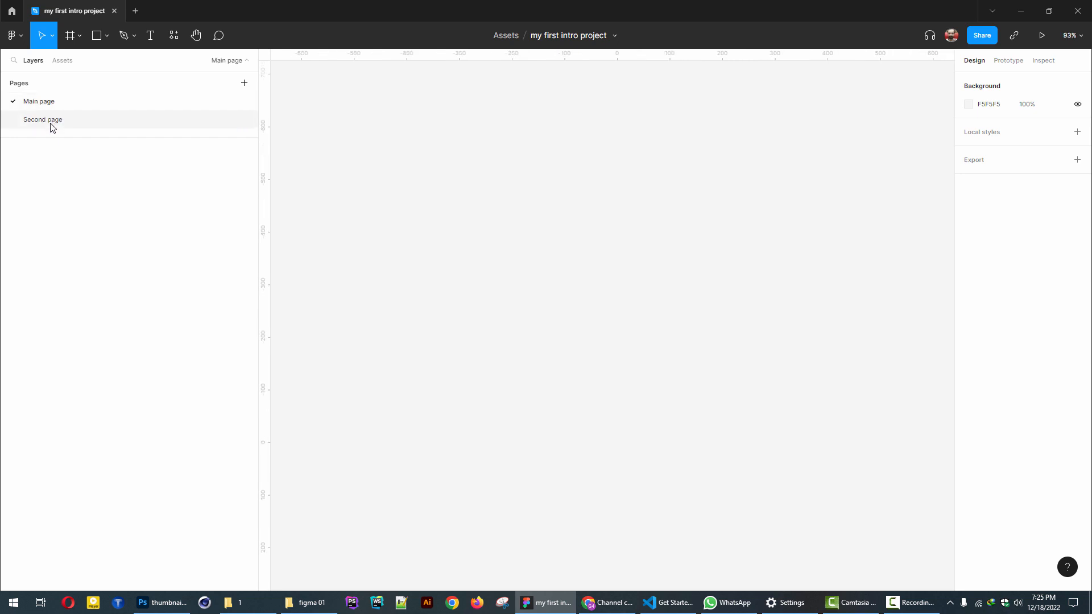
click(51, 123)
click(44, 103)
click(51, 125)
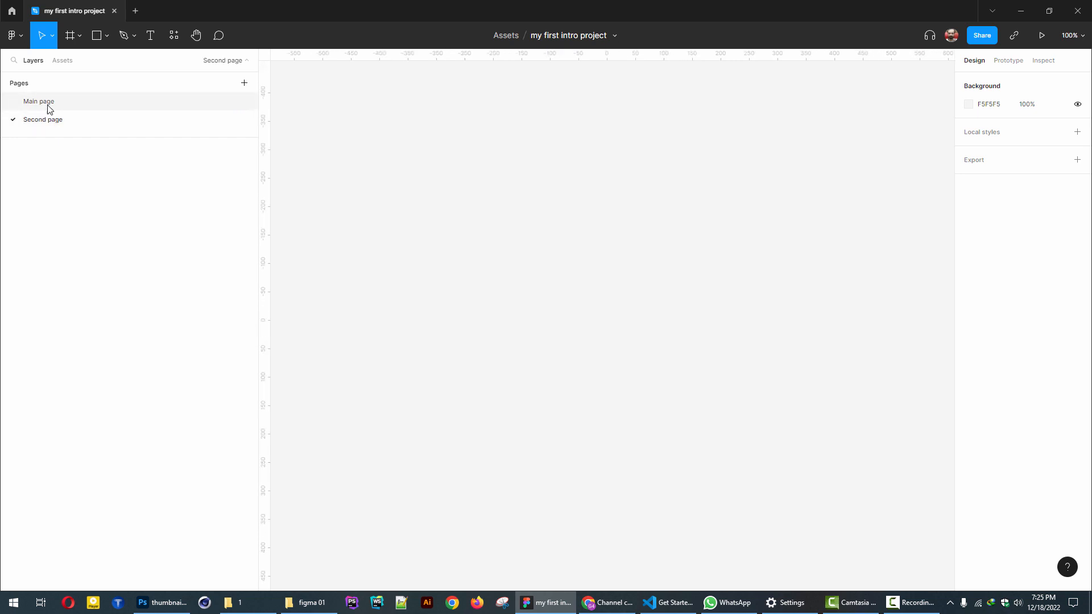
click(46, 106)
click(47, 121)
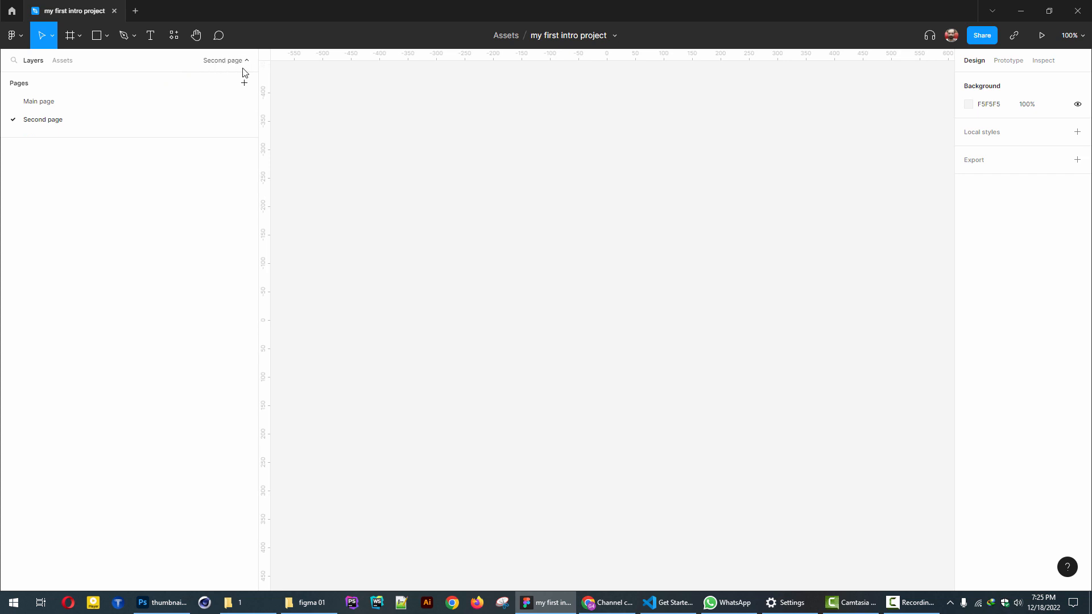
click(44, 106)
click(46, 120)
click(42, 107)
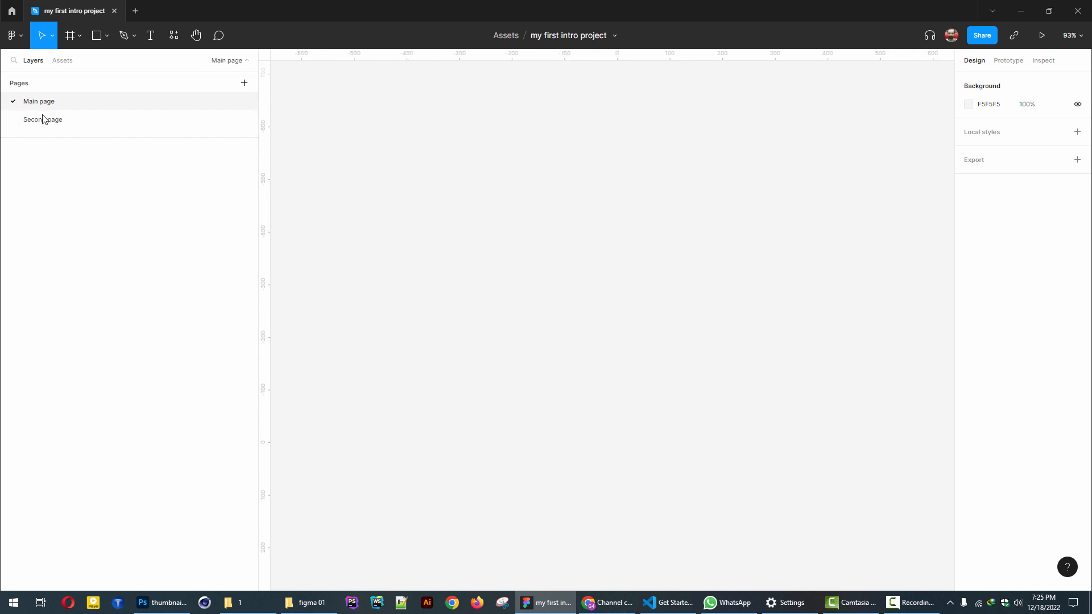
click(44, 120)
click(38, 106)
Step: Draw a rectangle about 395 × 295 in the upper part of Main page and shift it slightly to the right
click(97, 43)
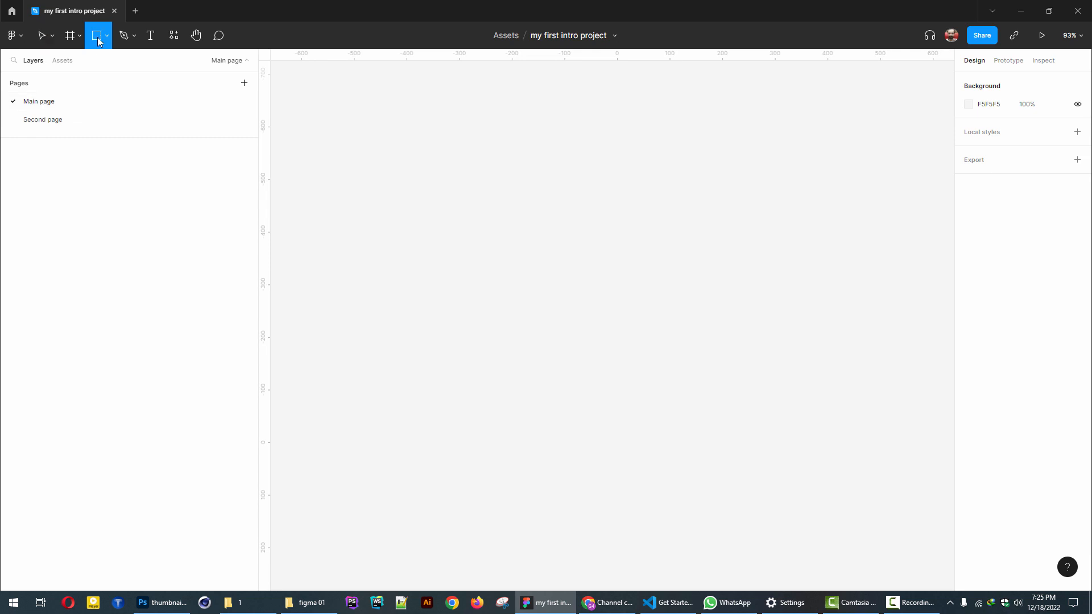
mouse_move(397, 99)
mouse_down()
mouse_move(558, 216)
mouse_move(596, 303)
mouse_move(569, 251)
mouse_move(606, 259)
mouse_up()
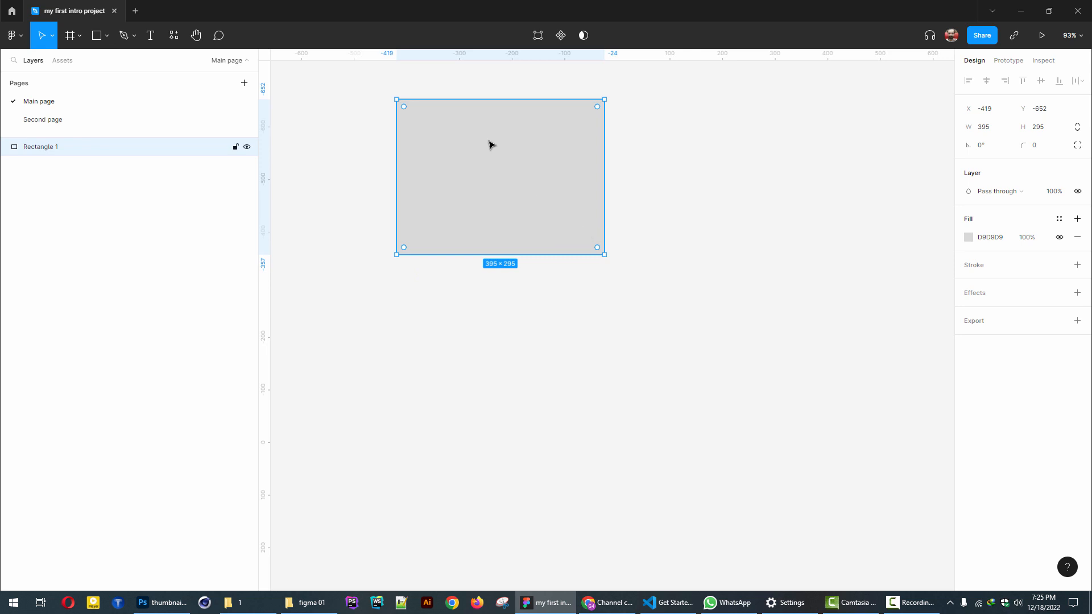
drag(472, 140, 505, 138)
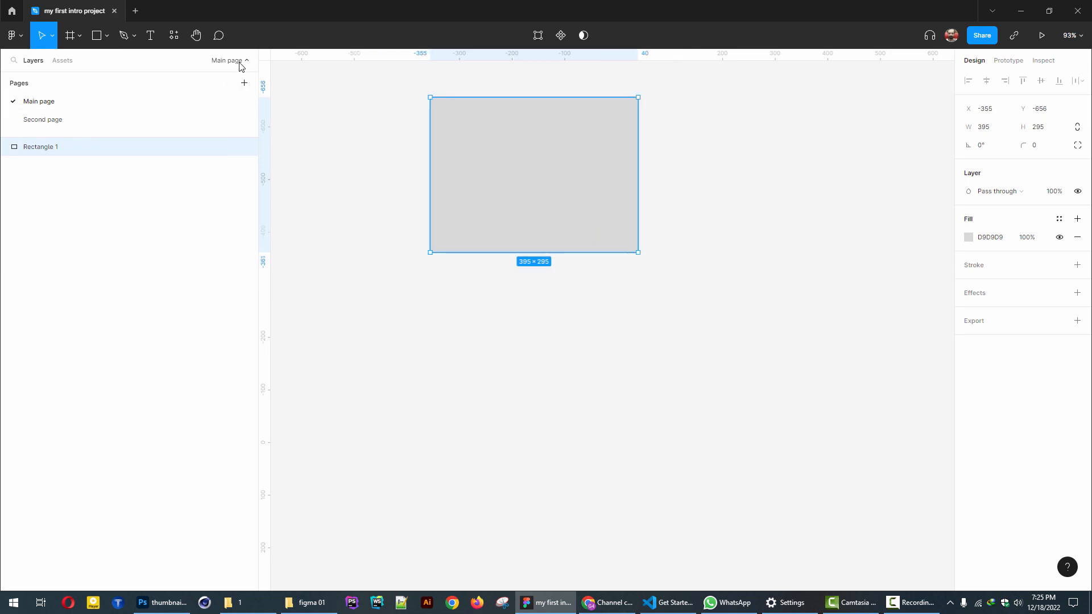
Step: Collapse the page list and draw a second rectangle about 450 × 244 below the first one
click(218, 63)
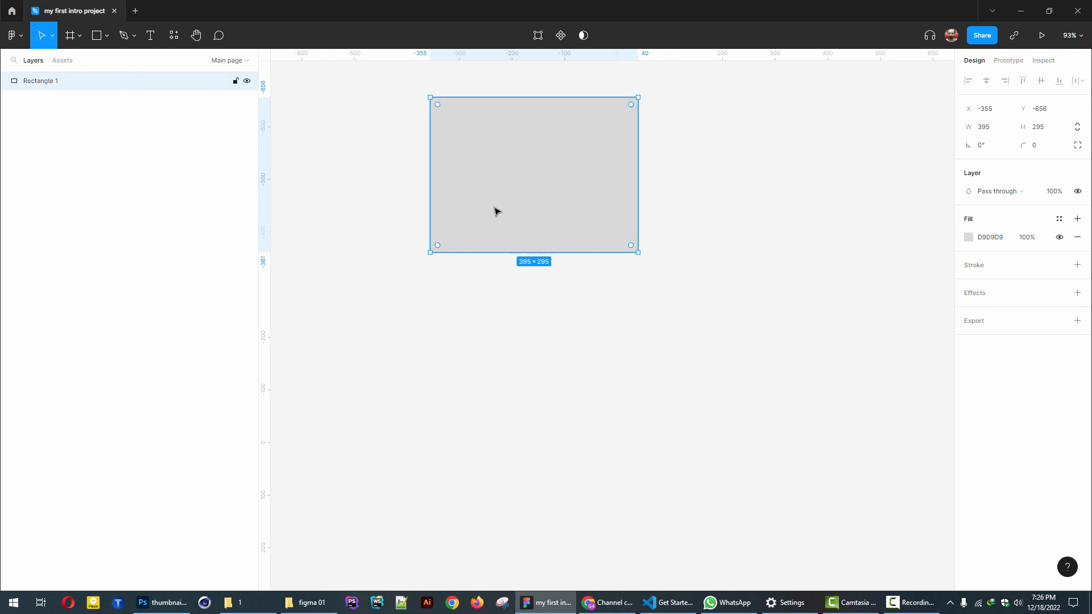
click(96, 39)
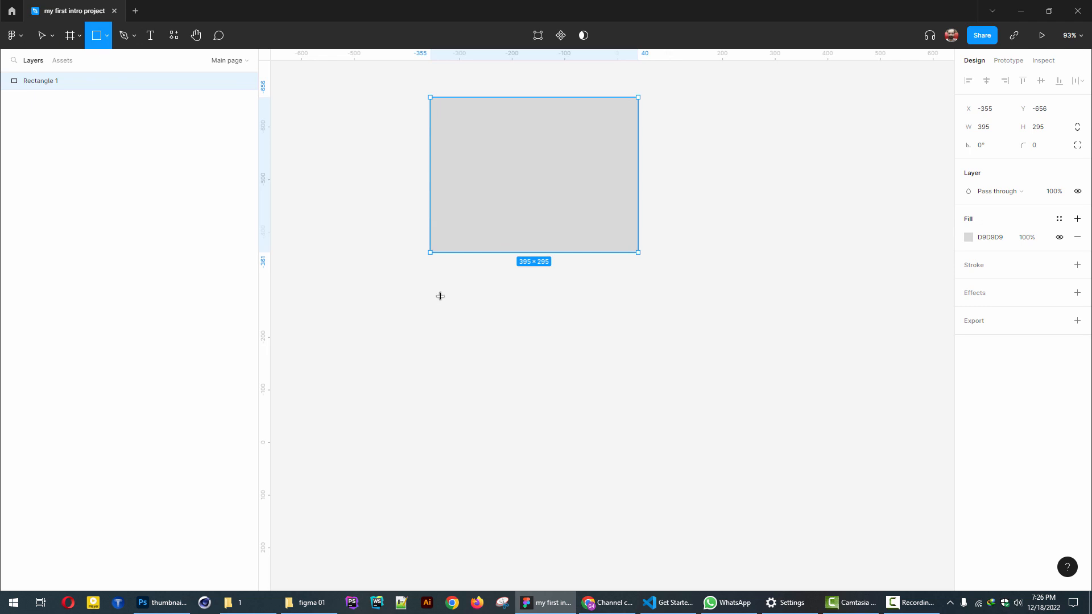
drag(443, 295, 679, 424)
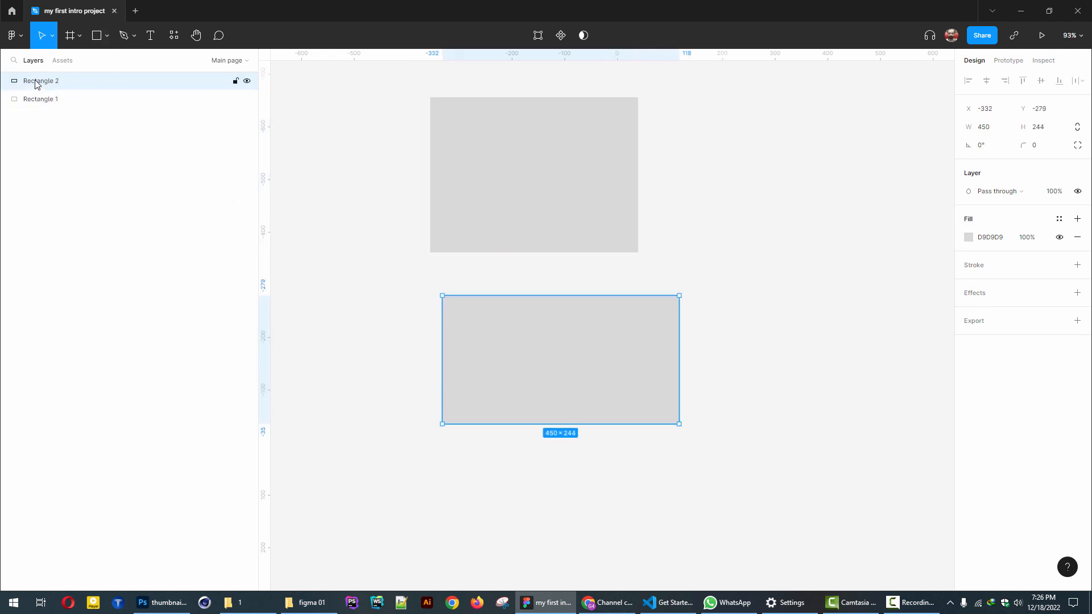
Step: Select Rectangle 1 and Rectangle 2 alternately in the layer list to see which canvas shape each entry represents
click(41, 101)
click(42, 83)
click(37, 99)
click(40, 81)
click(38, 102)
click(39, 81)
click(42, 101)
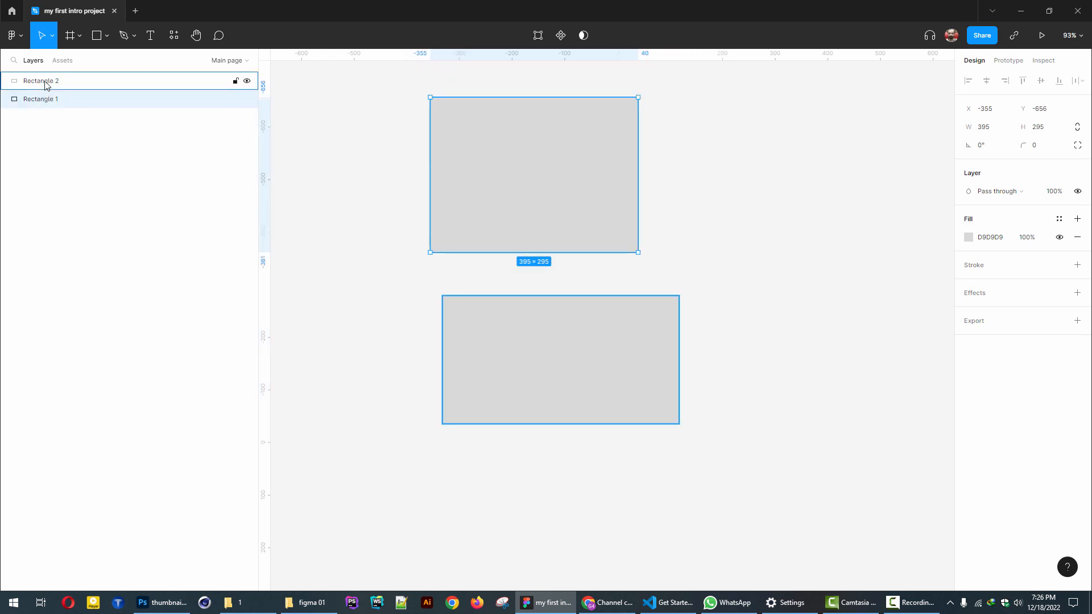
click(43, 82)
click(43, 101)
click(40, 84)
click(41, 100)
Step: Select the two rectangles alternately on the canvas to see their matching layer entries, then clear the selection
click(536, 360)
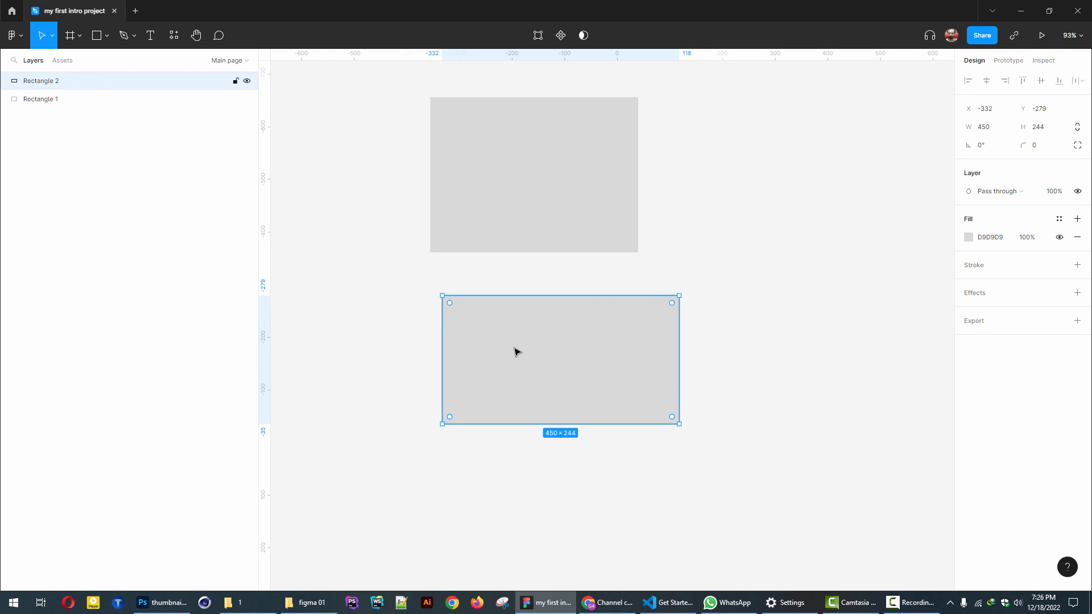
click(507, 216)
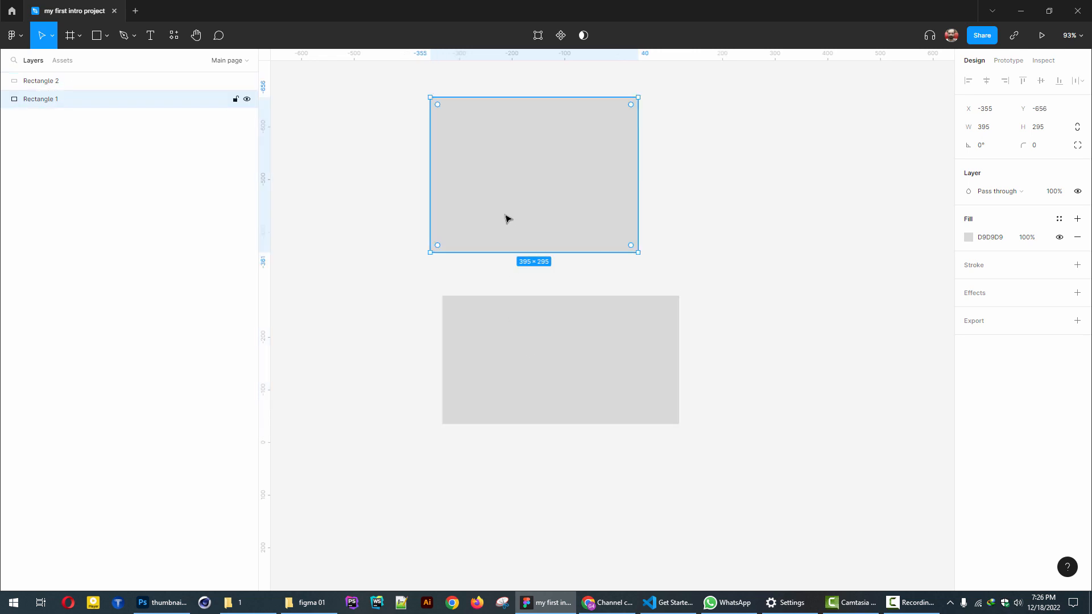
click(526, 348)
click(515, 218)
click(524, 367)
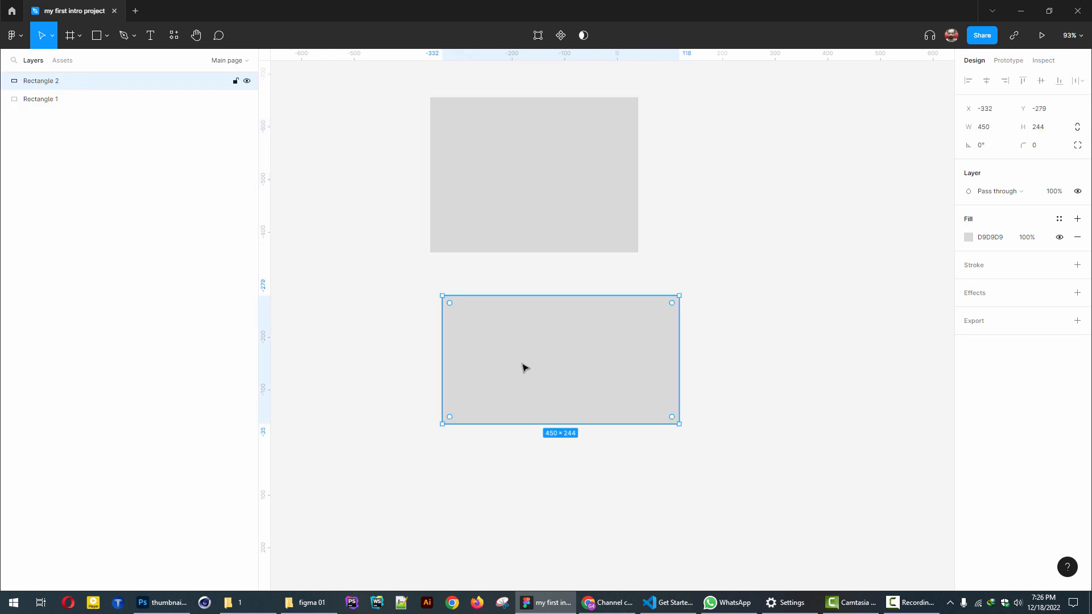
click(465, 189)
click(512, 343)
click(492, 198)
click(528, 363)
click(375, 111)
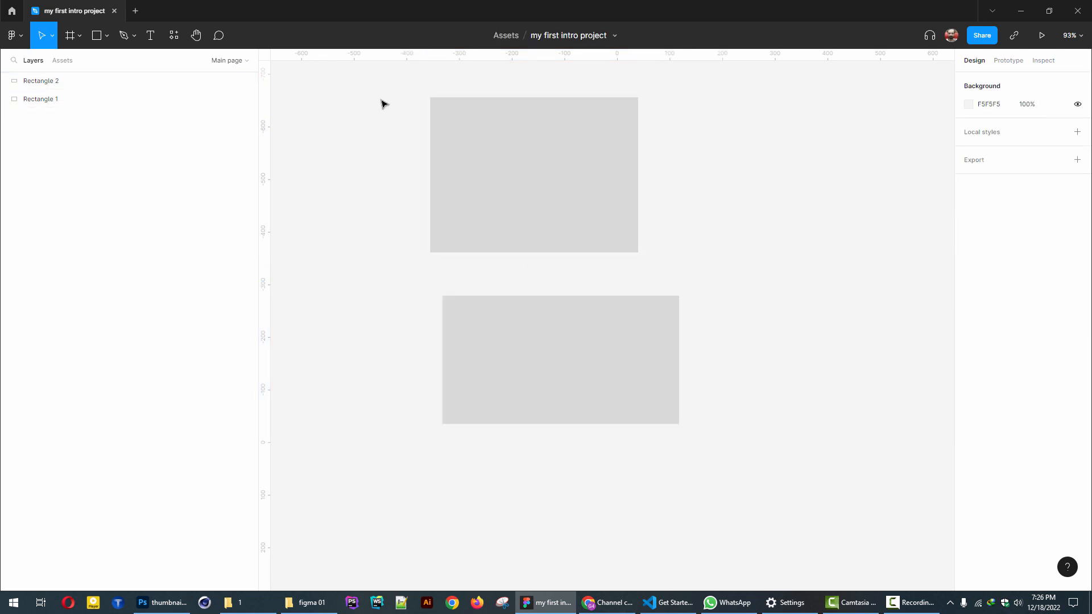
Step: Select both rectangles on the canvas and combine them into one group
drag(382, 99, 773, 427)
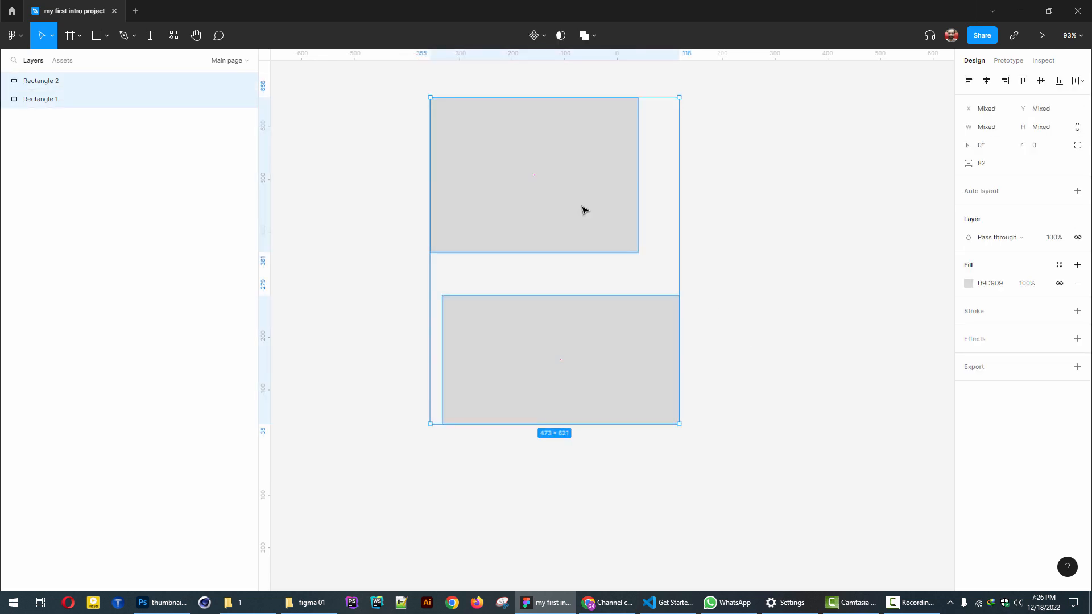
right_click(478, 162)
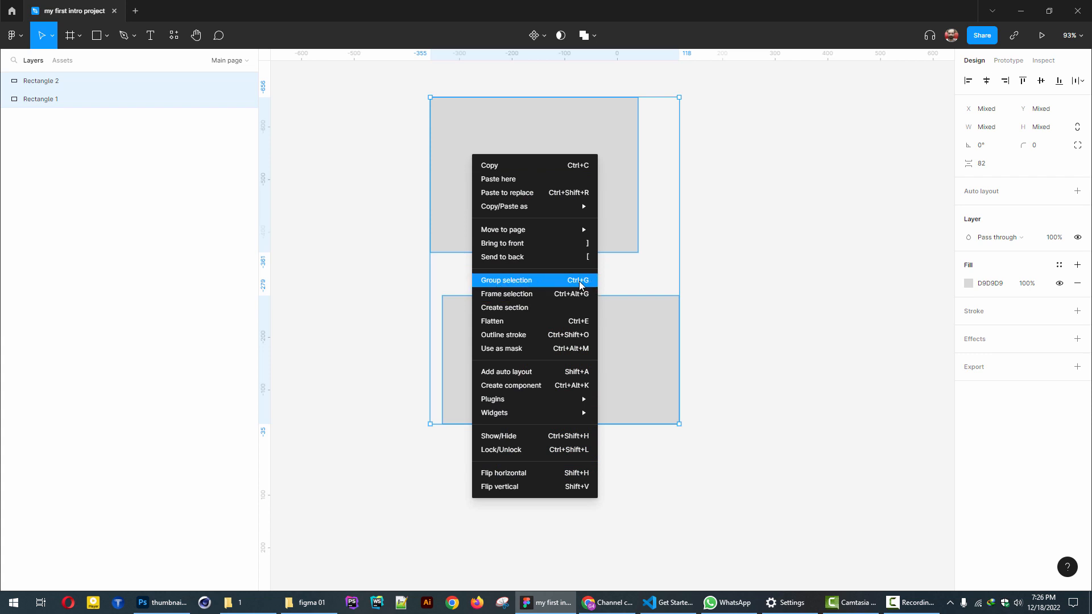
right_click(42, 81)
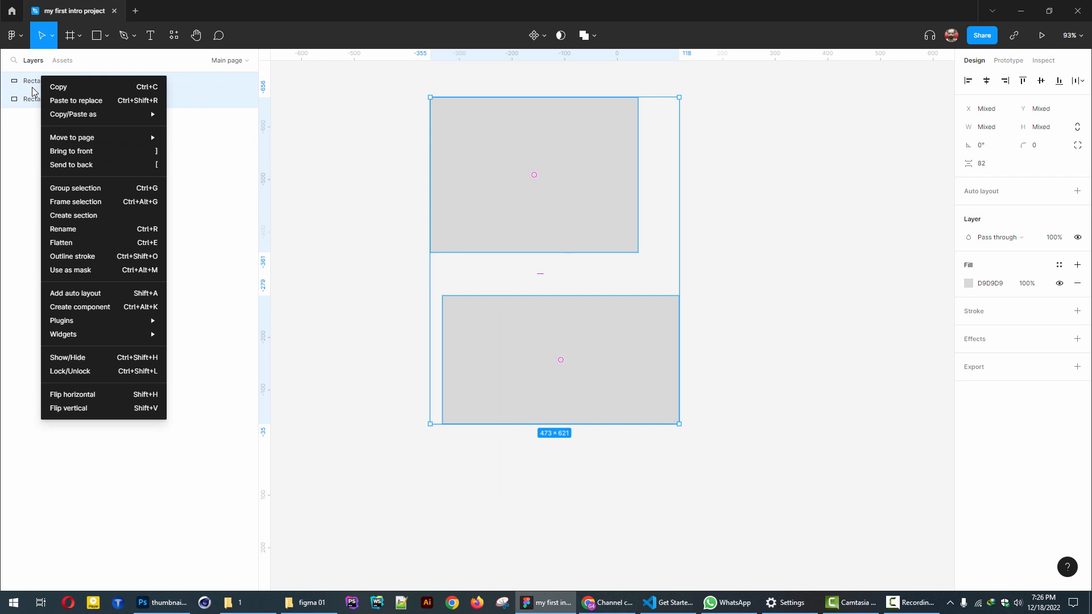
click(136, 188)
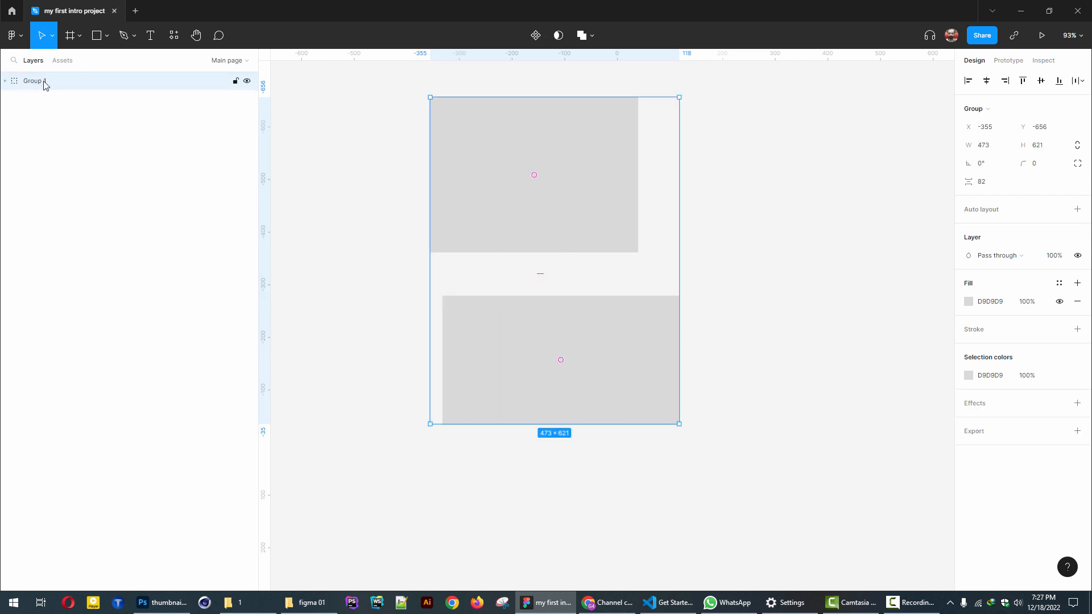
Step: Expand and collapse the new group repeatedly in the layer list to examine its contents
click(4, 82)
click(5, 82)
click(5, 82)
click(5, 83)
click(4, 82)
click(4, 83)
click(5, 81)
click(5, 82)
Step: Rename the group of two rectangles as "Layers"
double_click(39, 85)
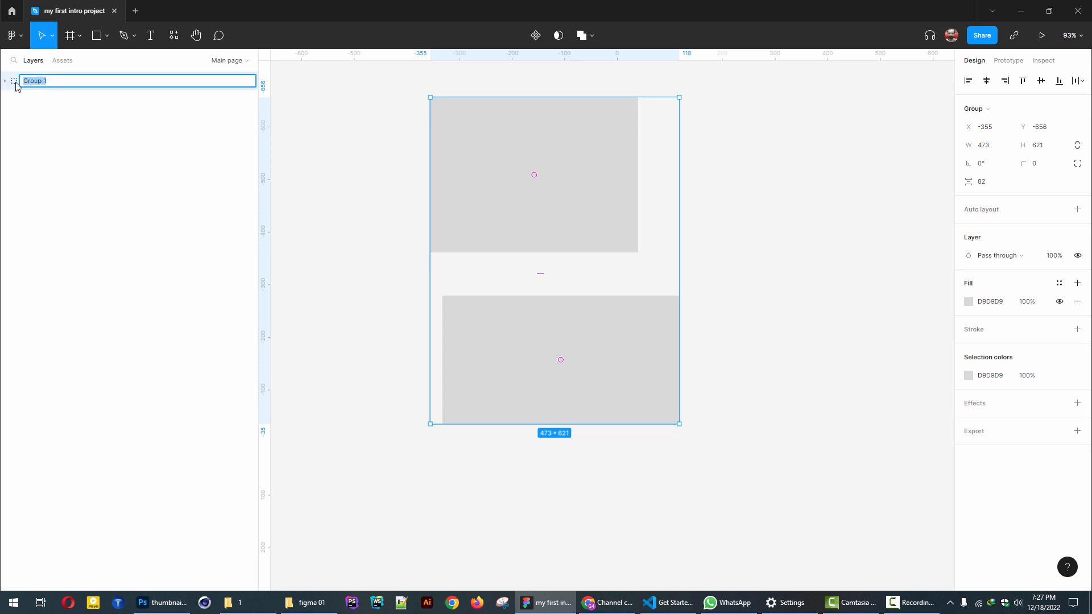
click(15, 83)
right_click(32, 85)
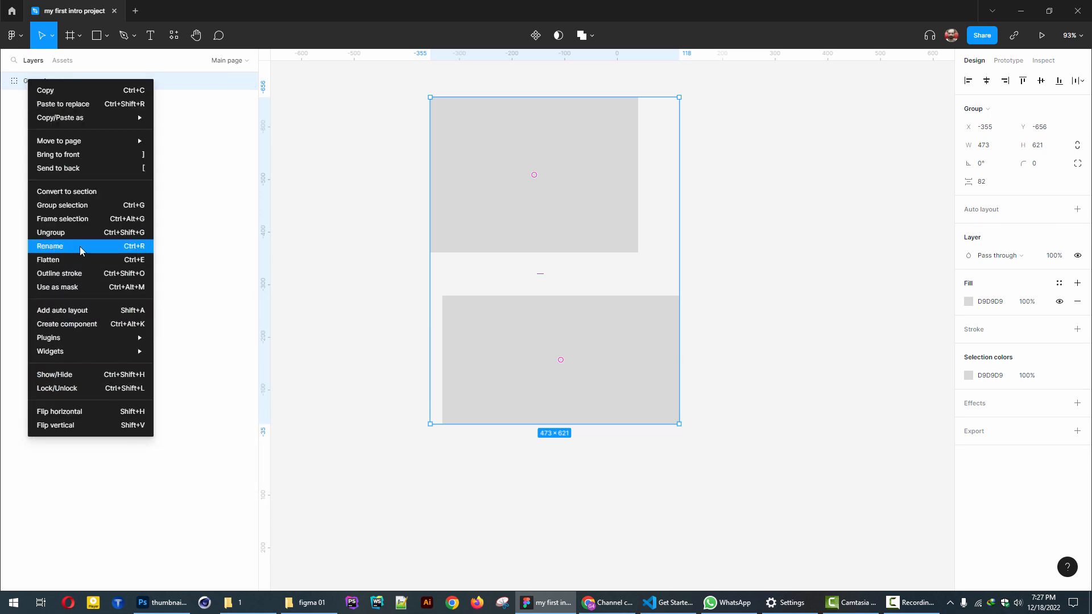
click(52, 250)
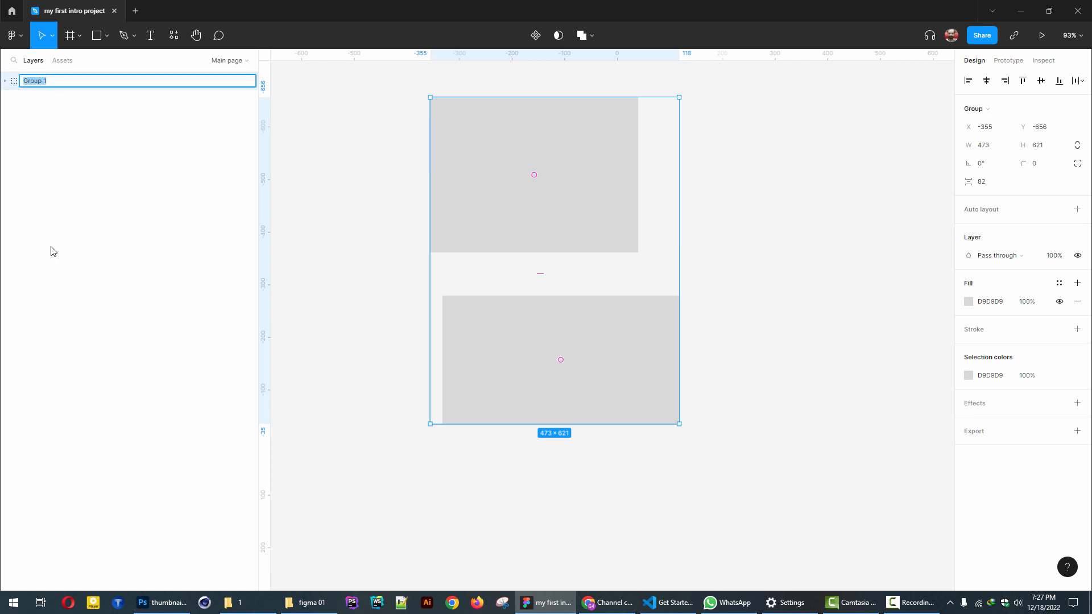
text(Layers)
key(Return)
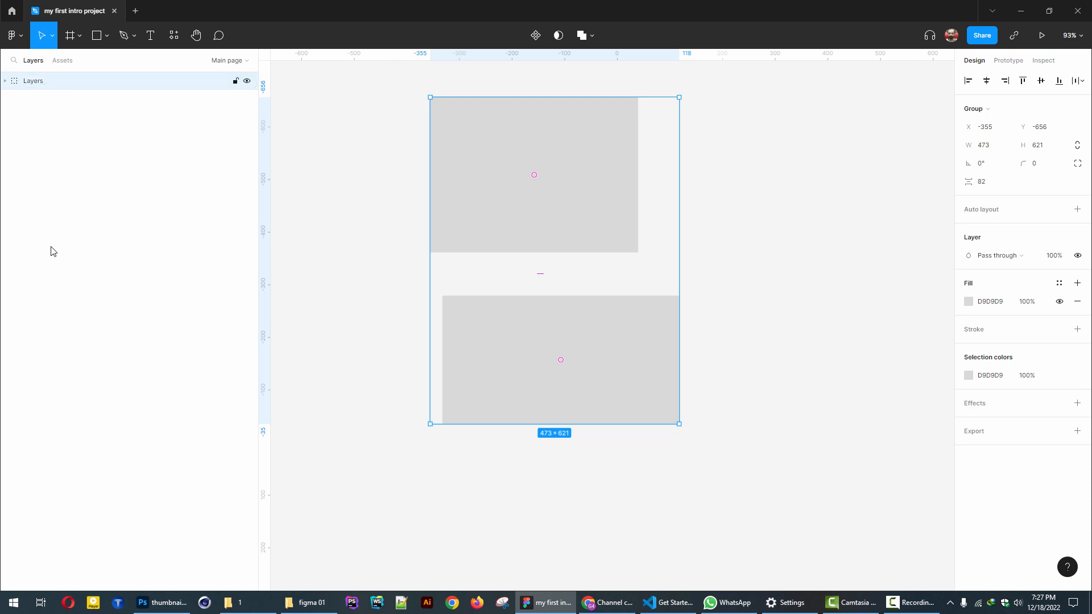
Step: Extend the group's name to "Layers group"
double_click(31, 82)
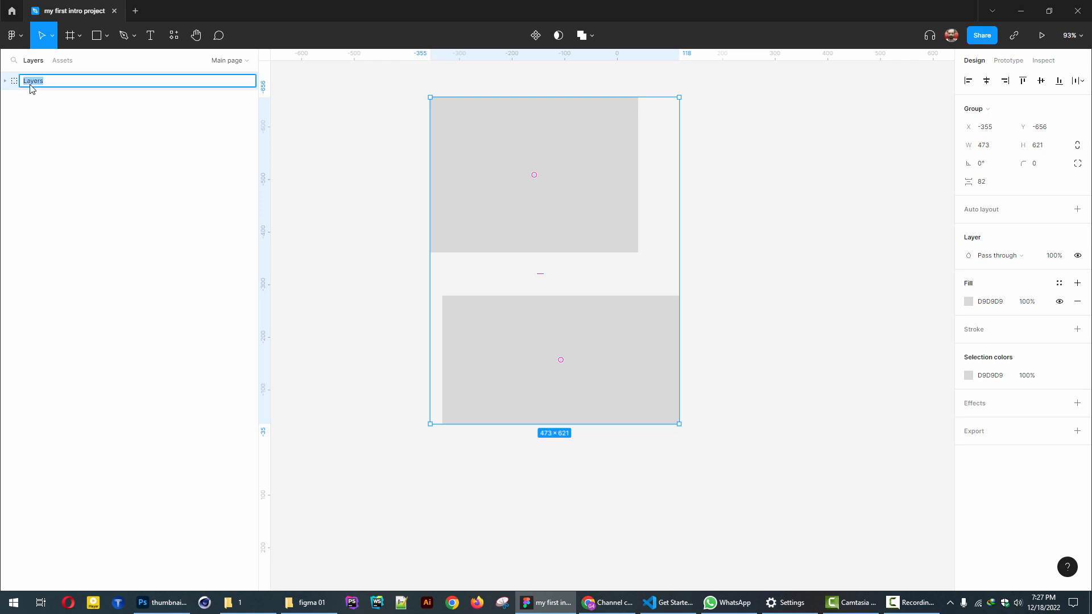
key(Right)
key(Return)
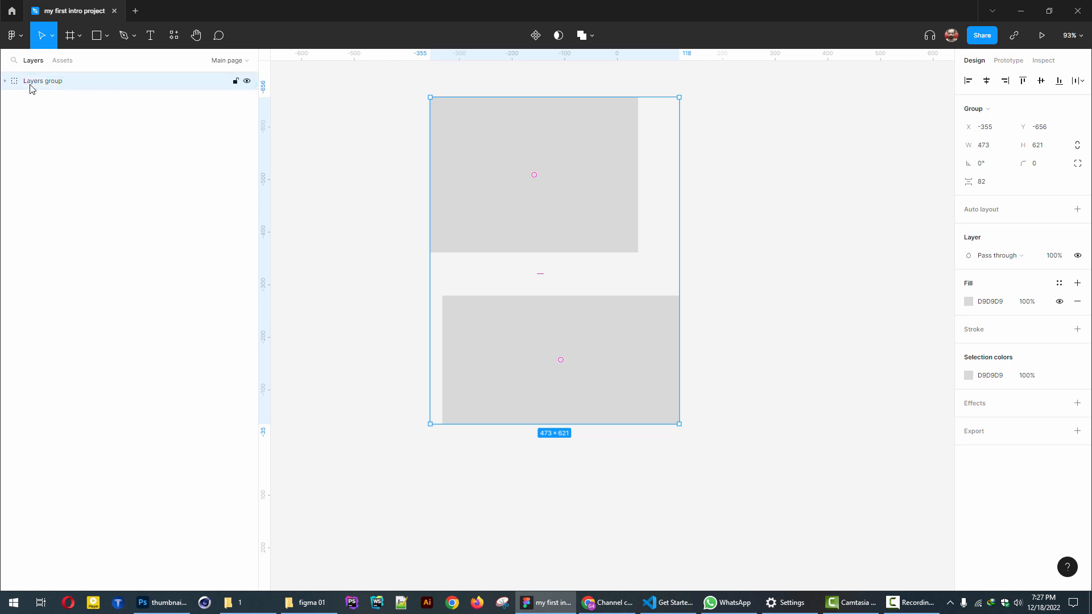
Step: Expand Layers group in the layer list and select Rectangle 2 inside it
click(5, 81)
click(61, 100)
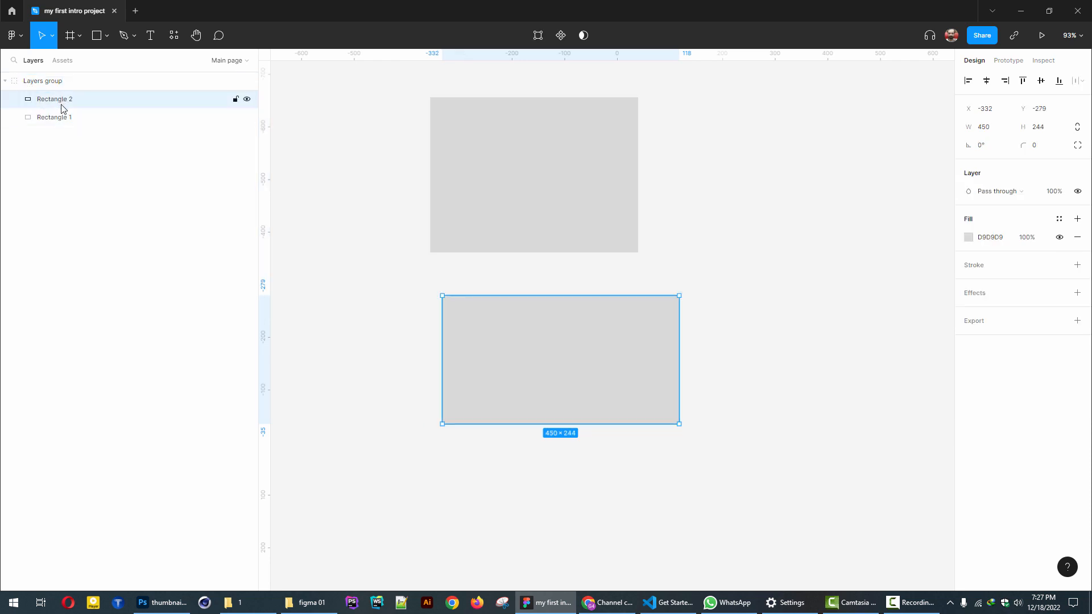
Step: Rename the Rectangle 1 layer as "top rectangel"
click(61, 119)
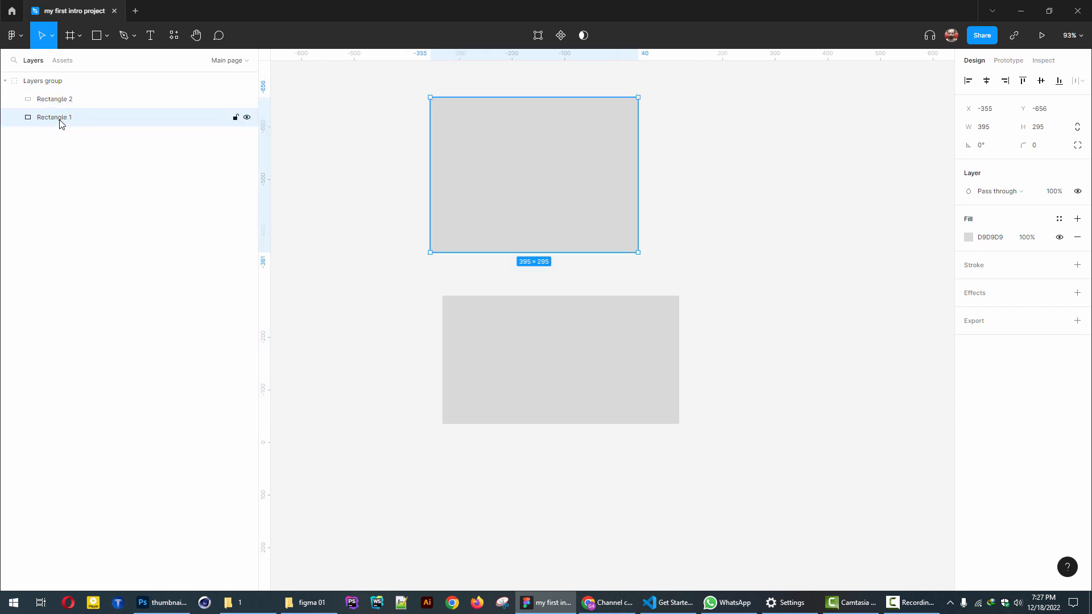
double_click(62, 118)
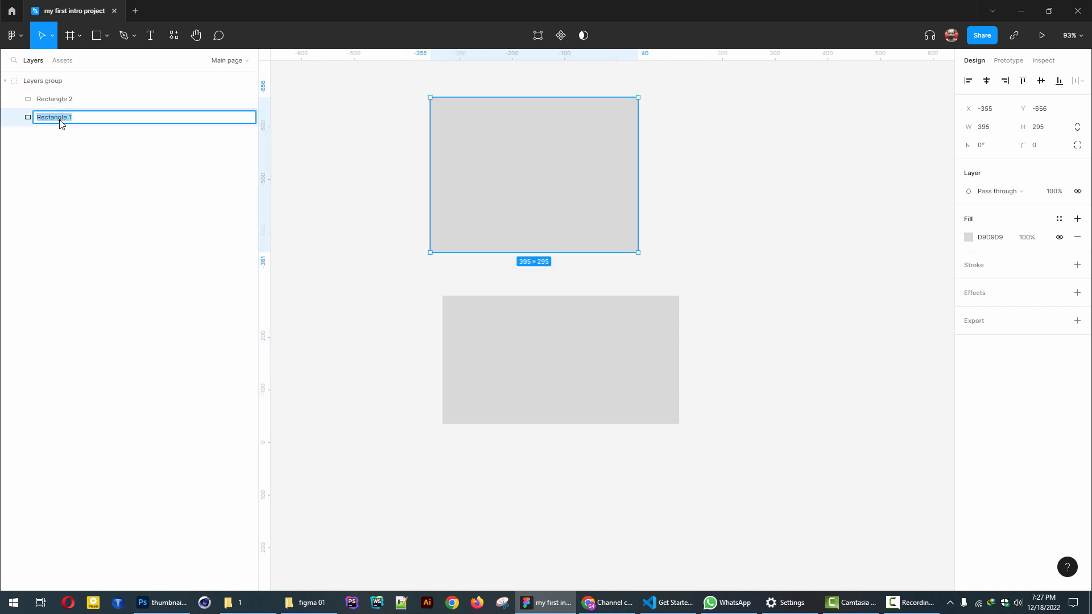
text(rectangle)
key(ctrl+a)
text(top rectangel)
key(Return)
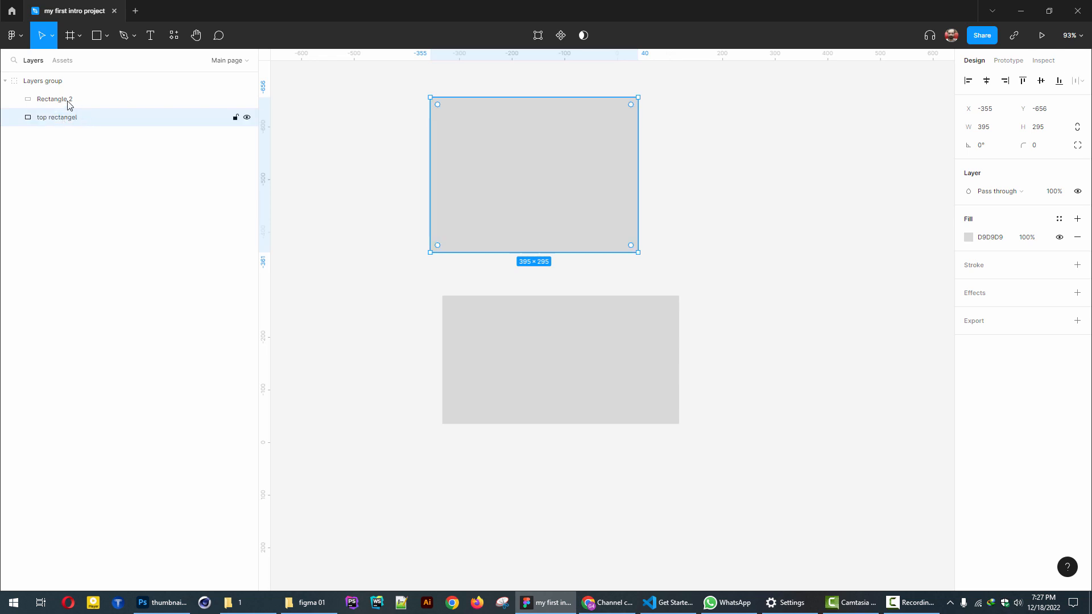
Step: Rename the Rectangle 2 layer as "bottom rectangle"
click(65, 101)
double_click(65, 101)
text(bott)
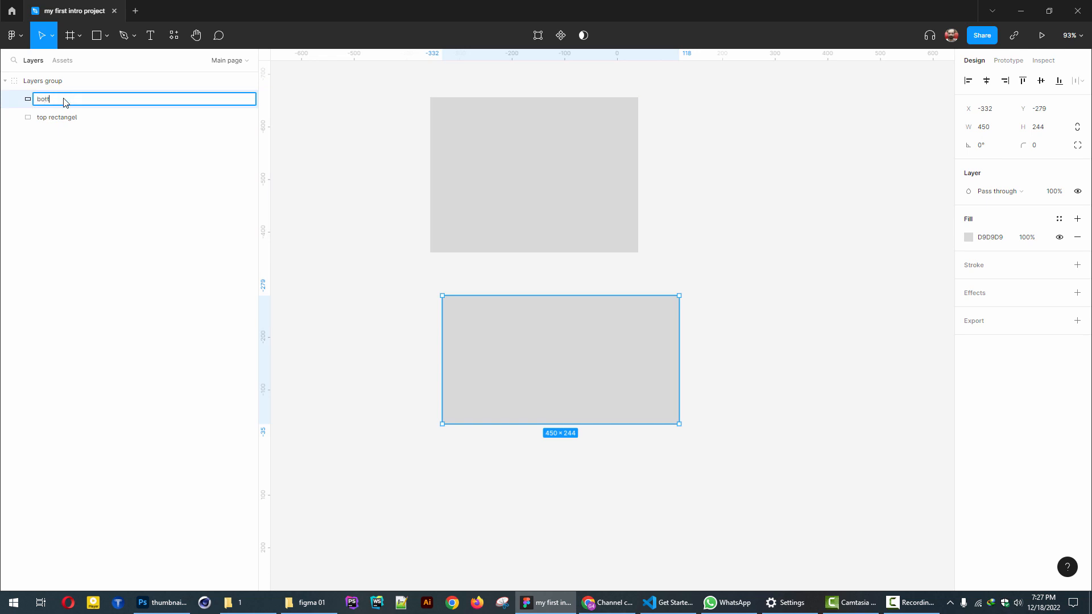
text(om rectangle)
key(Return)
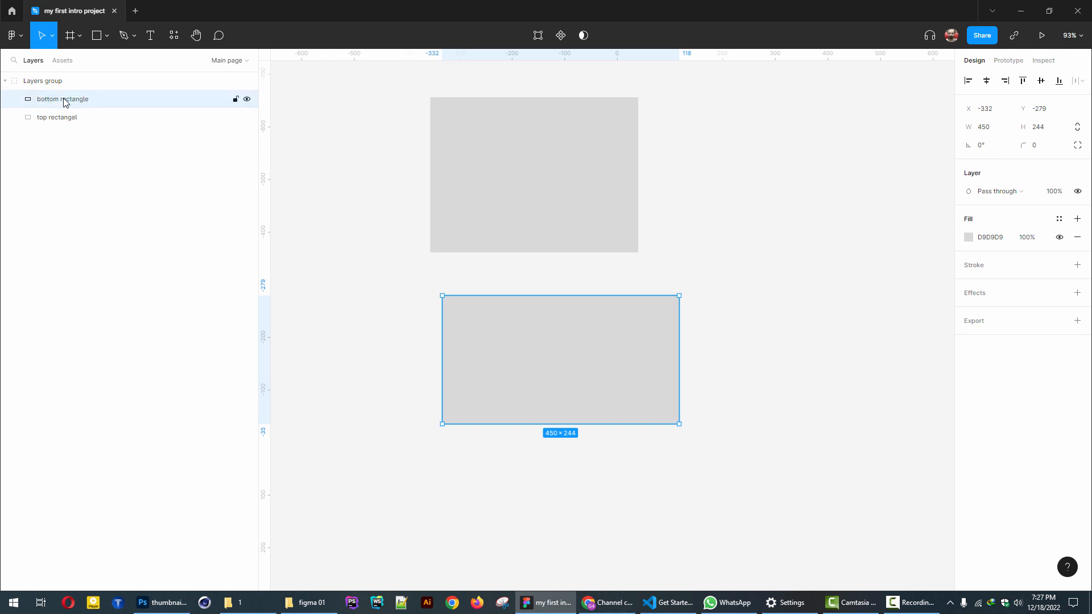
Step: Change the fill of the top rectangel layer to the red DA1717
click(71, 118)
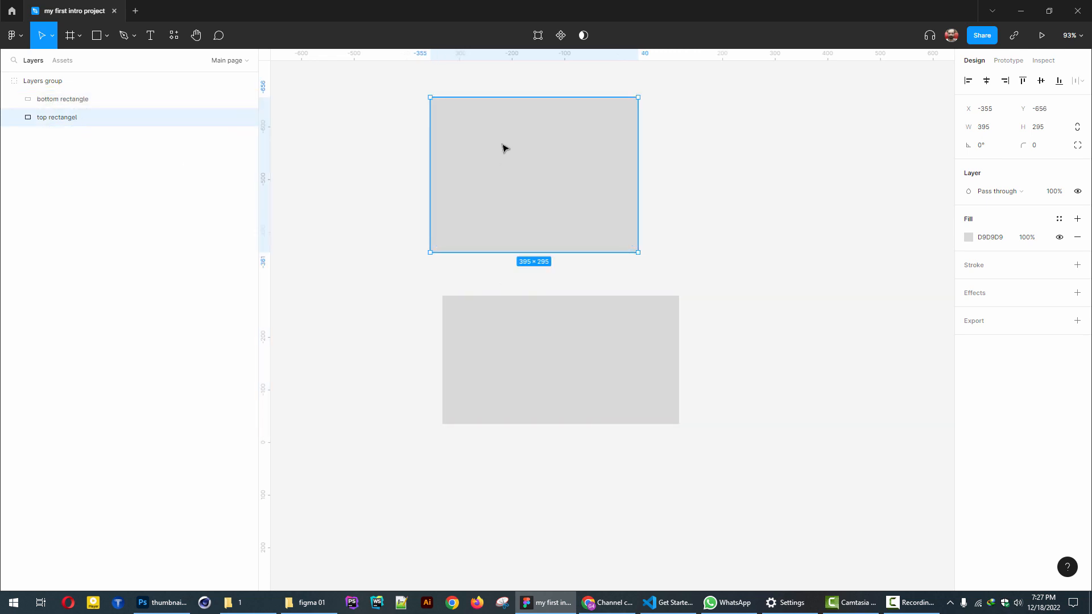
click(969, 237)
drag(871, 282, 941, 273)
click(943, 239)
Step: Move the red rectangle to about X -88, Y -380 so it partly overlaps the grey rectangle
drag(545, 187, 710, 313)
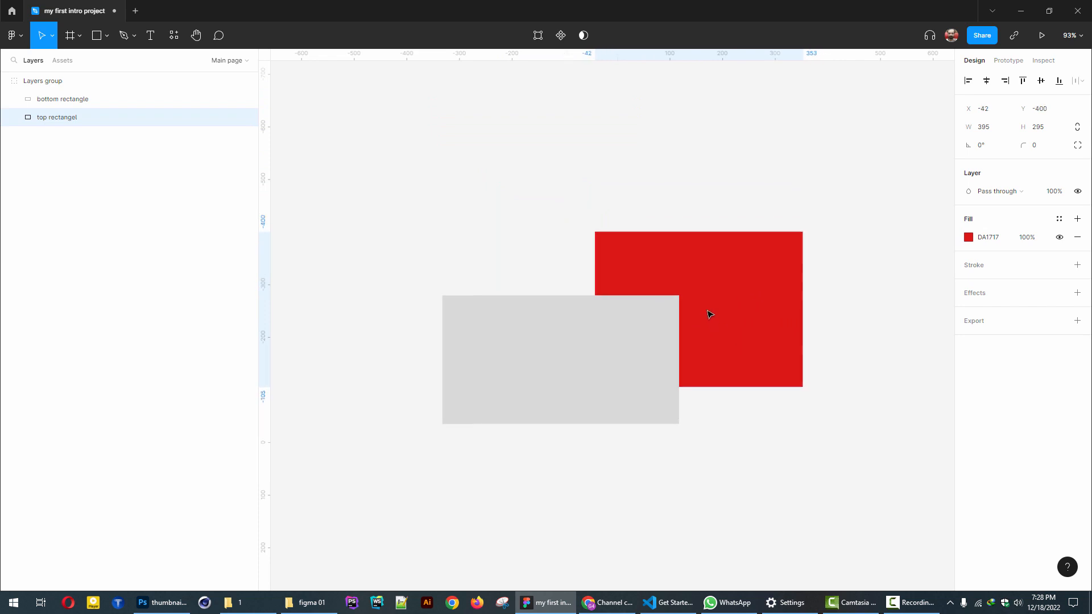
drag(731, 259, 714, 278)
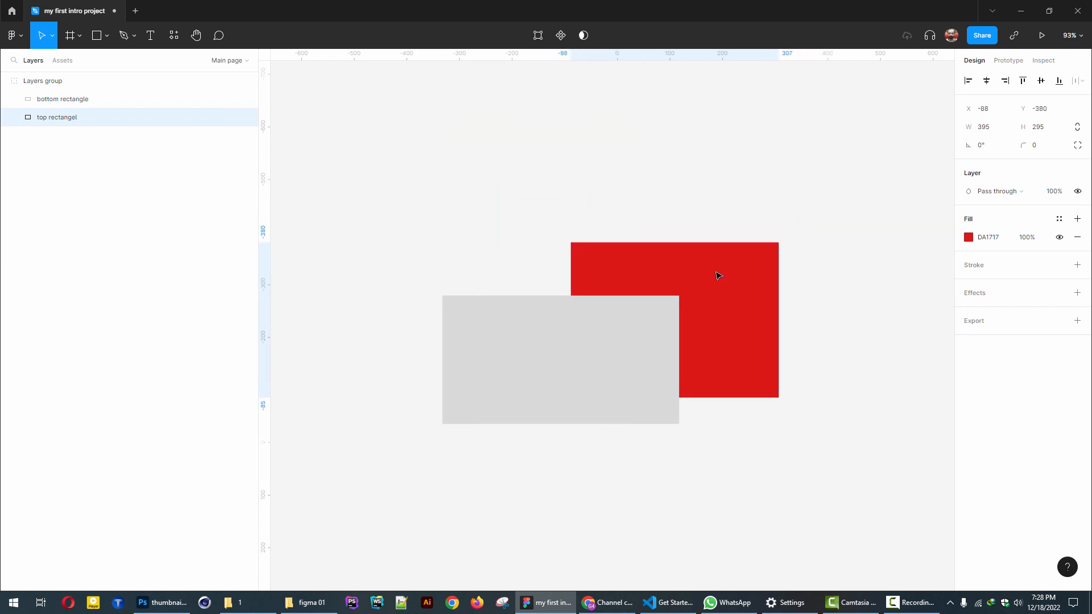
click(521, 355)
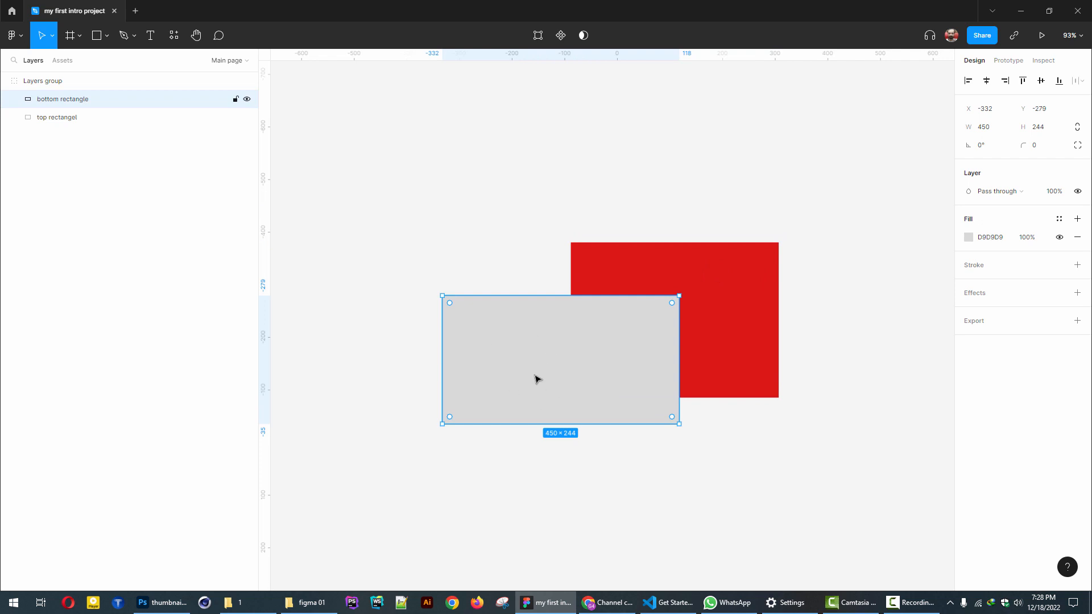
Step: Reorder the top rectangel layer above bottom rectangle in Layers group and select each rectangle to check the stacking
click(731, 307)
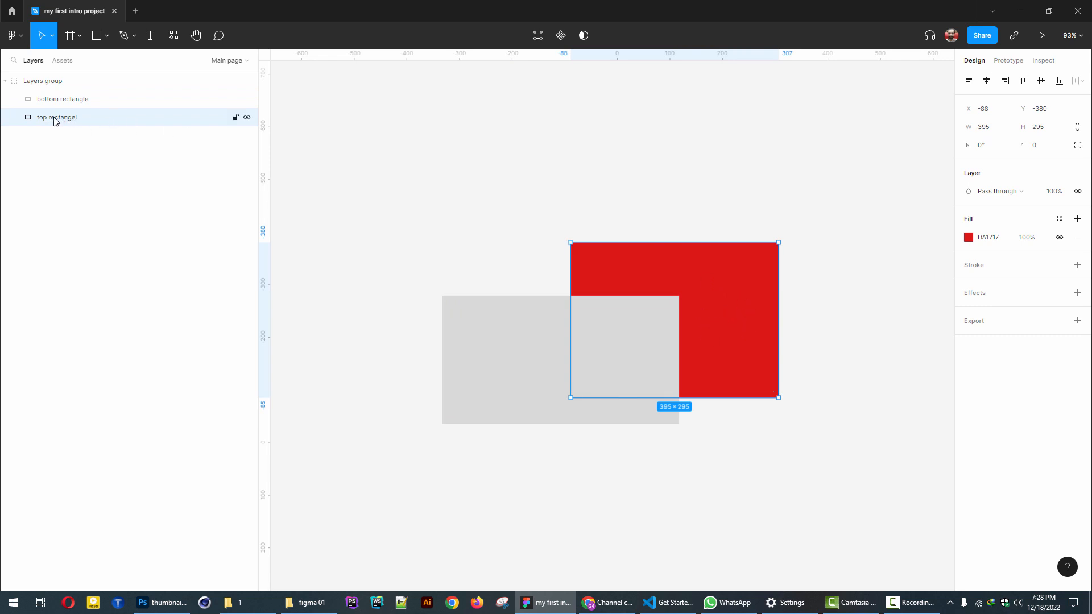
drag(55, 119, 57, 95)
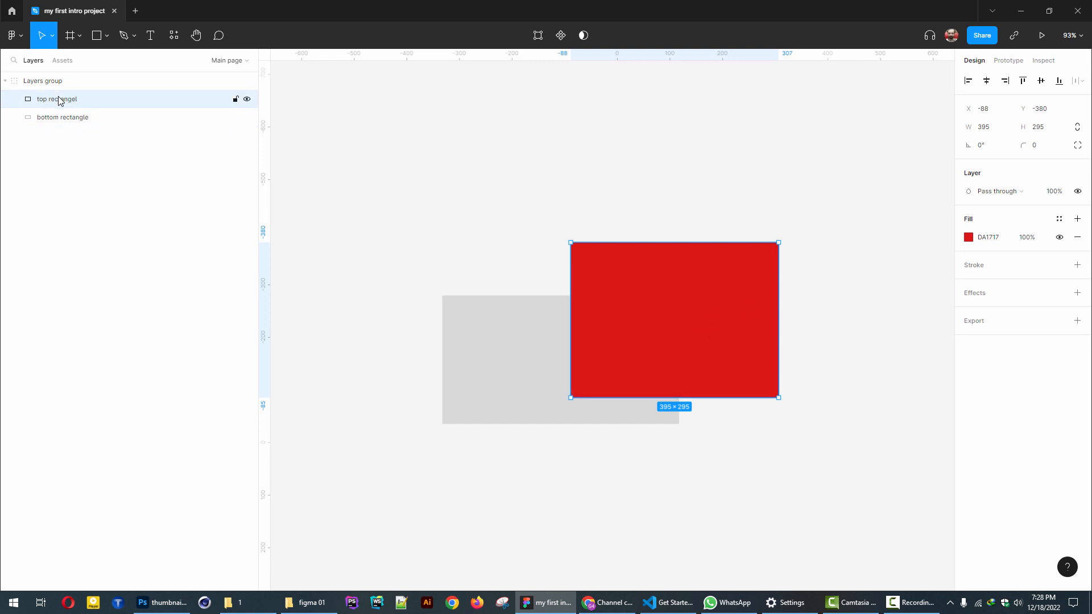
click(536, 349)
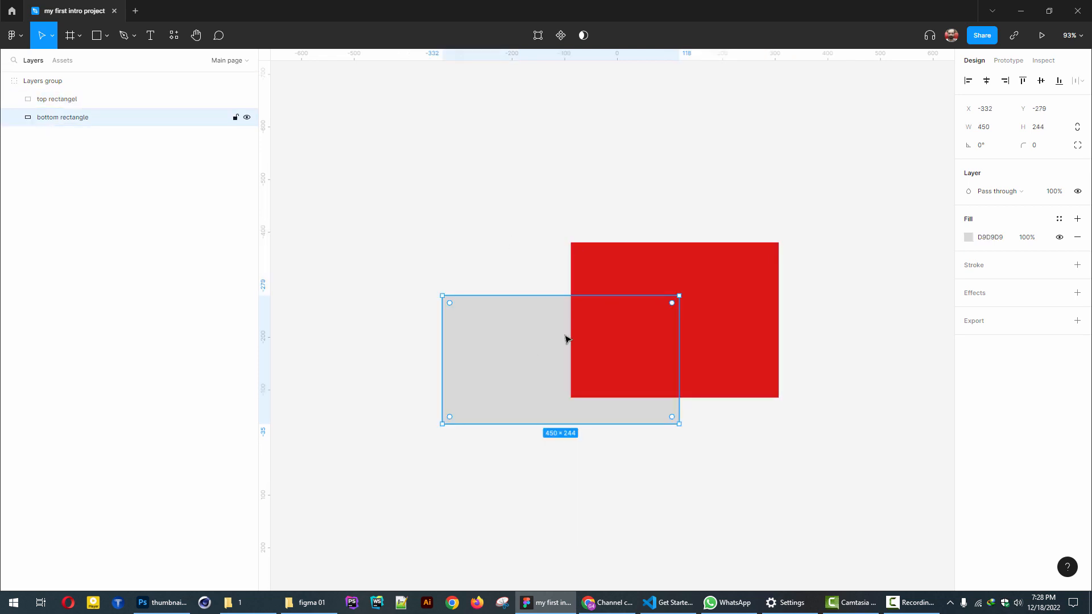
click(641, 271)
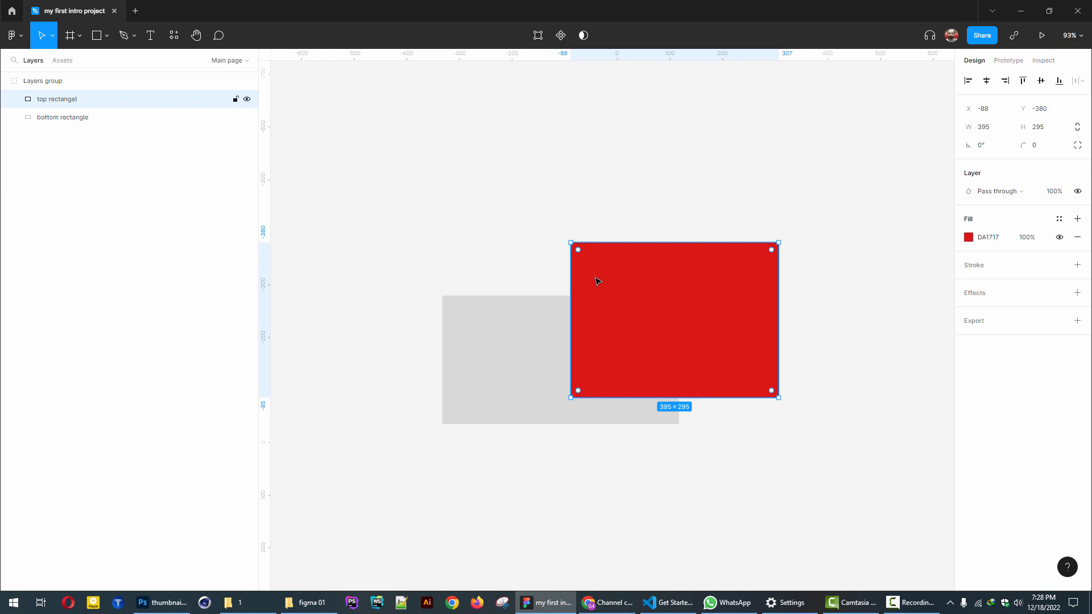
Step: Change the fill of the bottom rectangle to the dark brown 4A3A3A
click(512, 356)
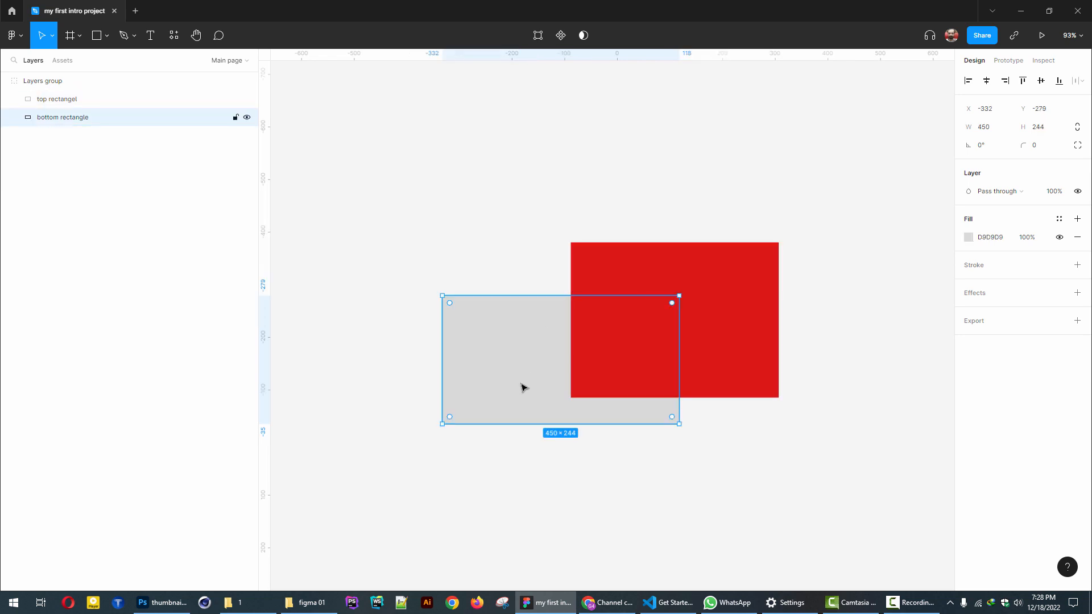
click(969, 238)
click(848, 348)
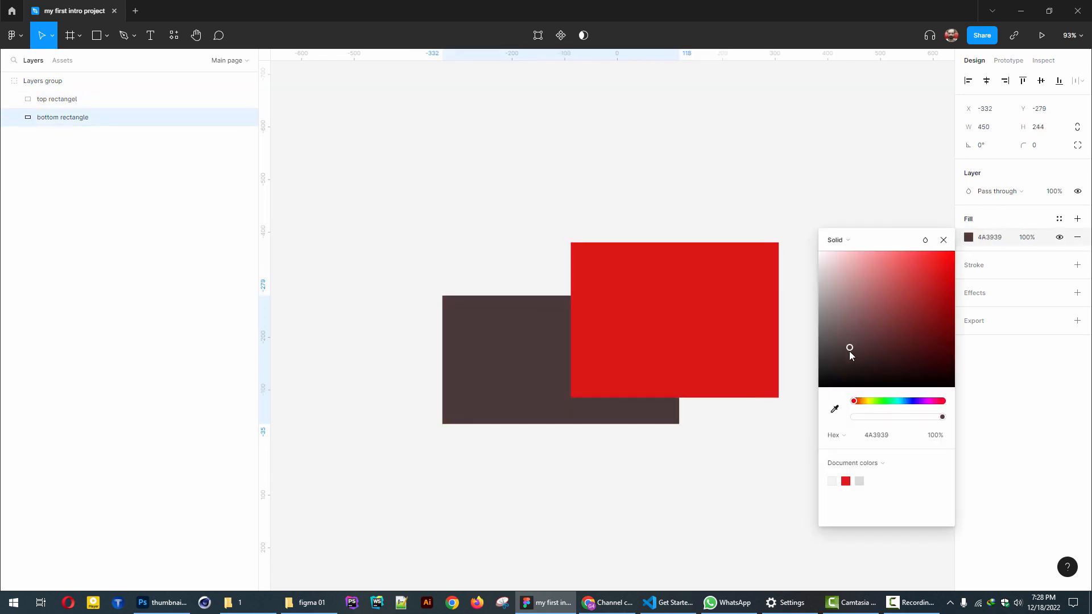
click(944, 239)
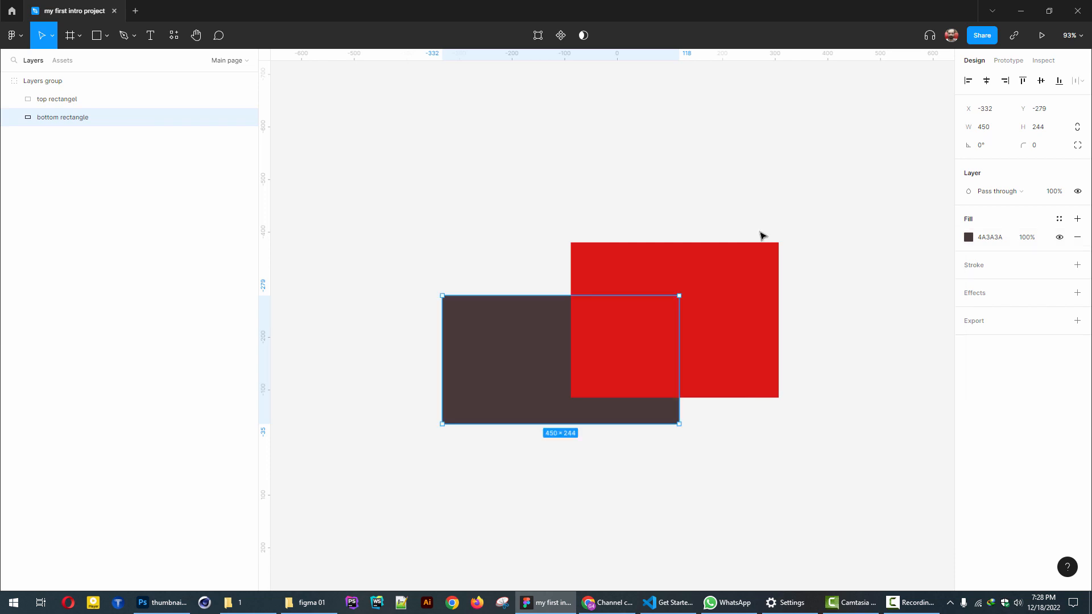
Step: Send the red rectangle to the back of its group
click(613, 275)
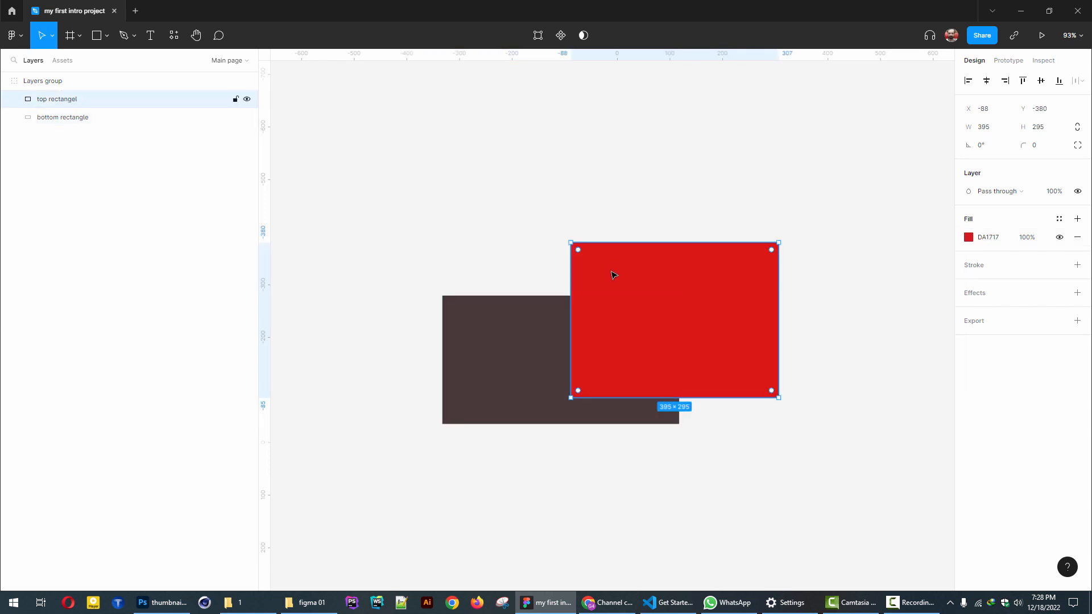
right_click(641, 282)
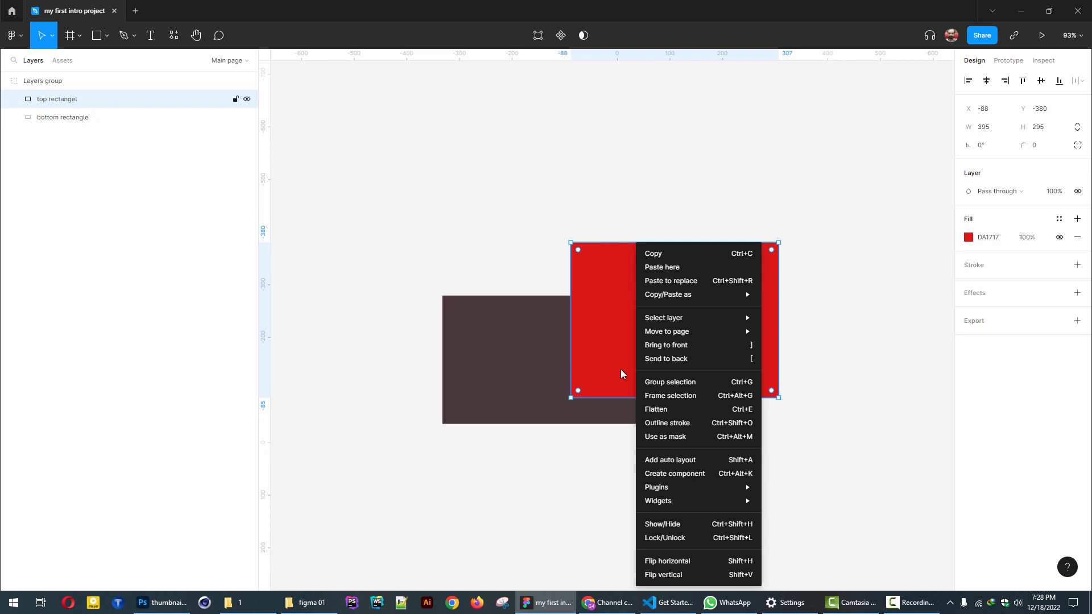
mouse_move(657, 319)
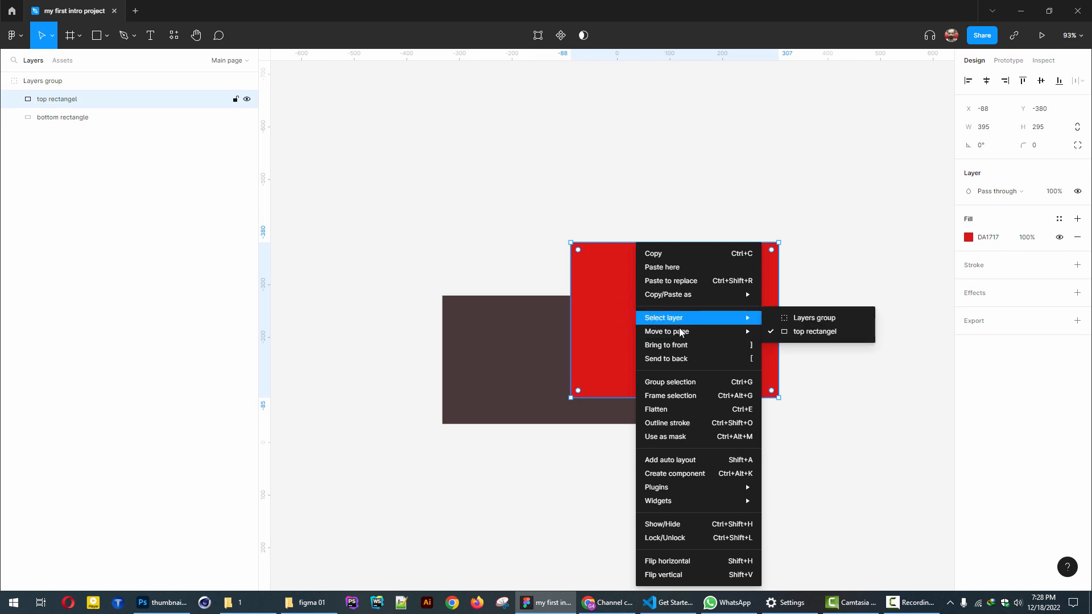
mouse_move(694, 335)
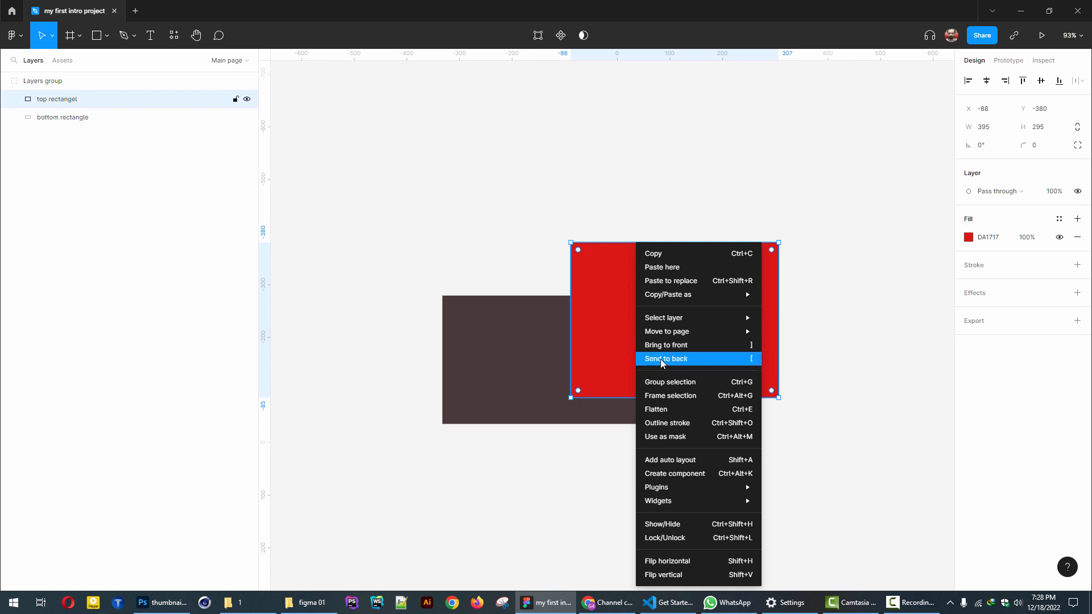
click(669, 360)
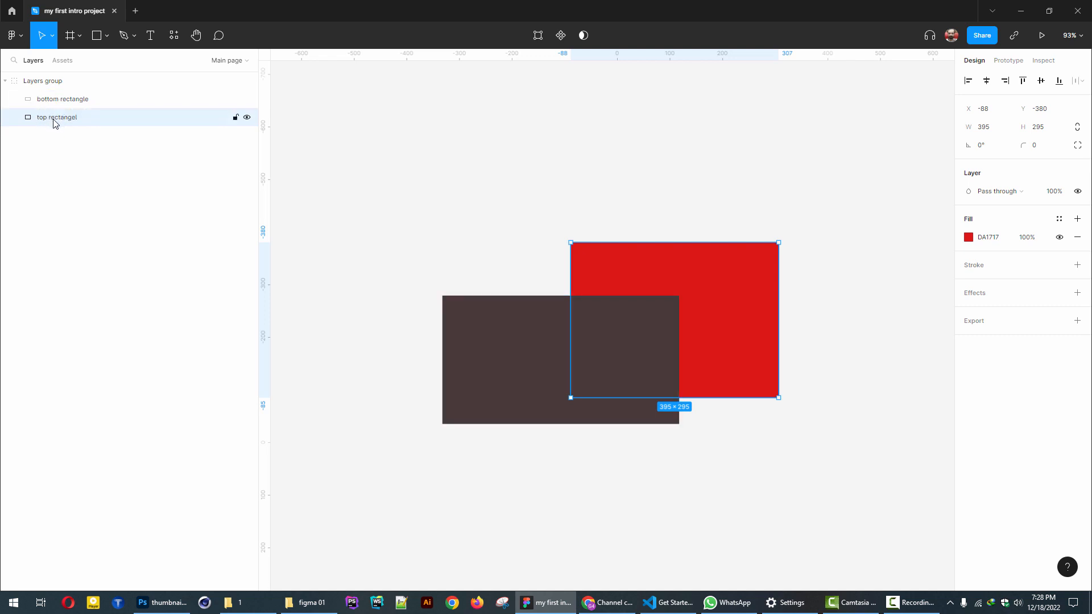
Step: Place the top rectangel layer above bottom rectangle again and move the red rectangle to about X -107, Y -434
drag(55, 123, 56, 95)
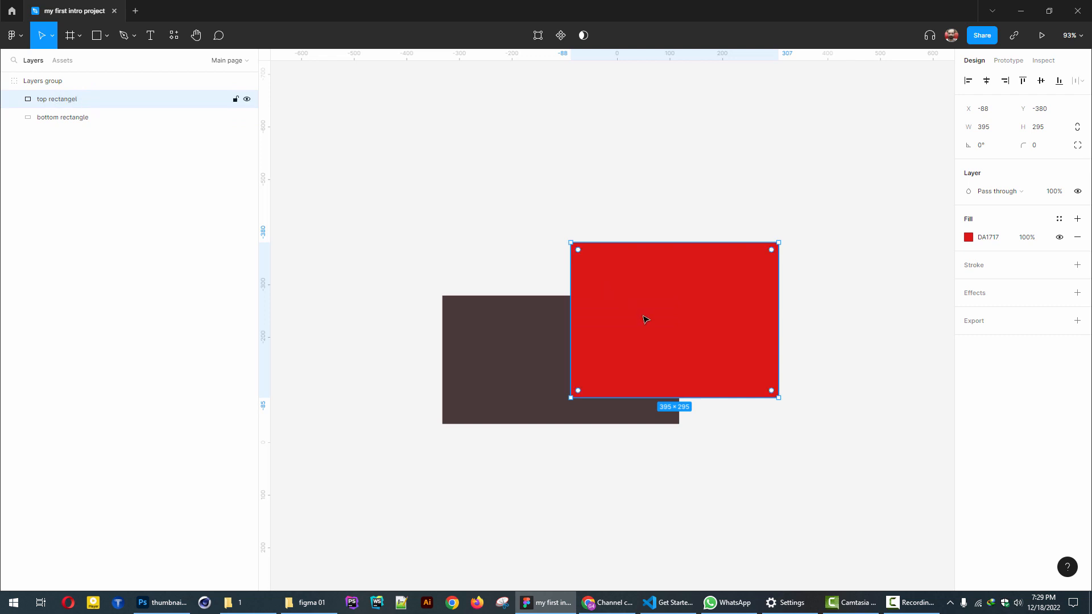
drag(629, 290, 693, 296)
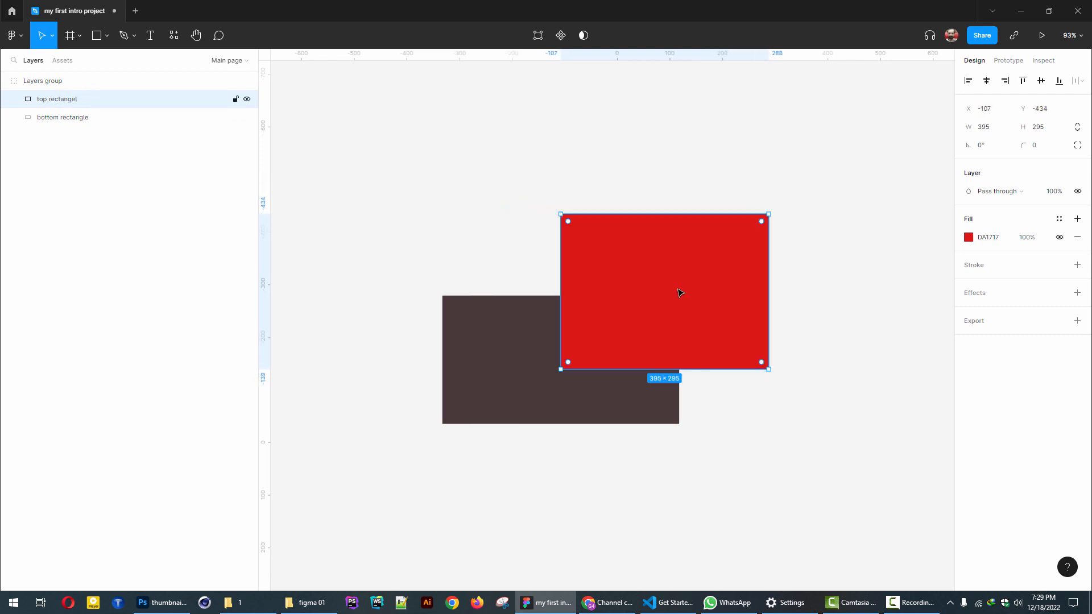
click(62, 117)
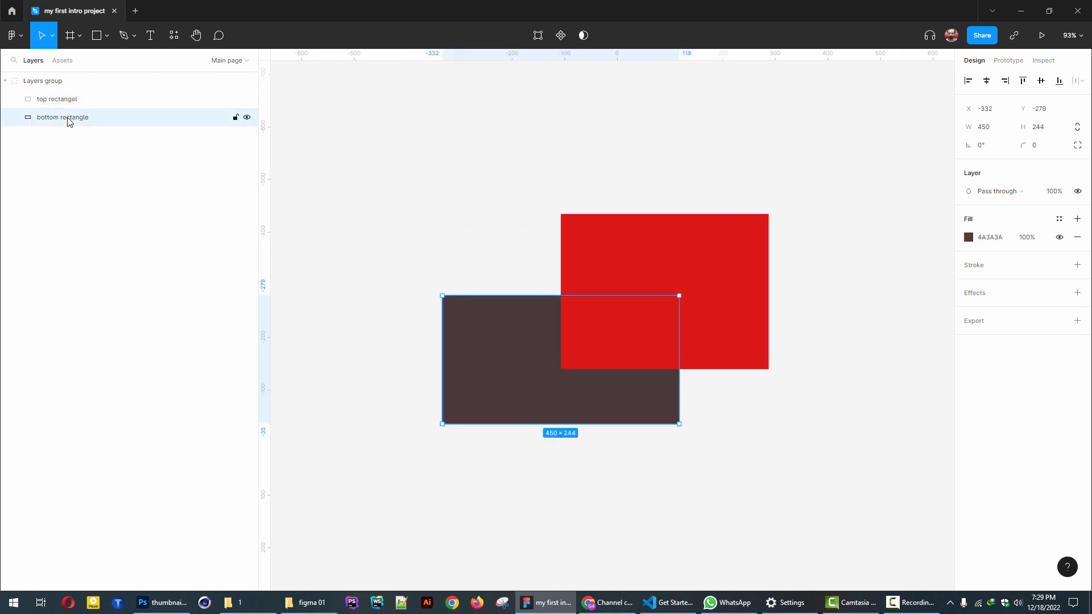
Step: Draw a rectangle about 149 × 152 outside Layers group, collapse the group, and position the rectangle at about X -435, Y -640
click(42, 82)
click(403, 227)
click(94, 39)
drag(396, 128, 474, 208)
click(5, 99)
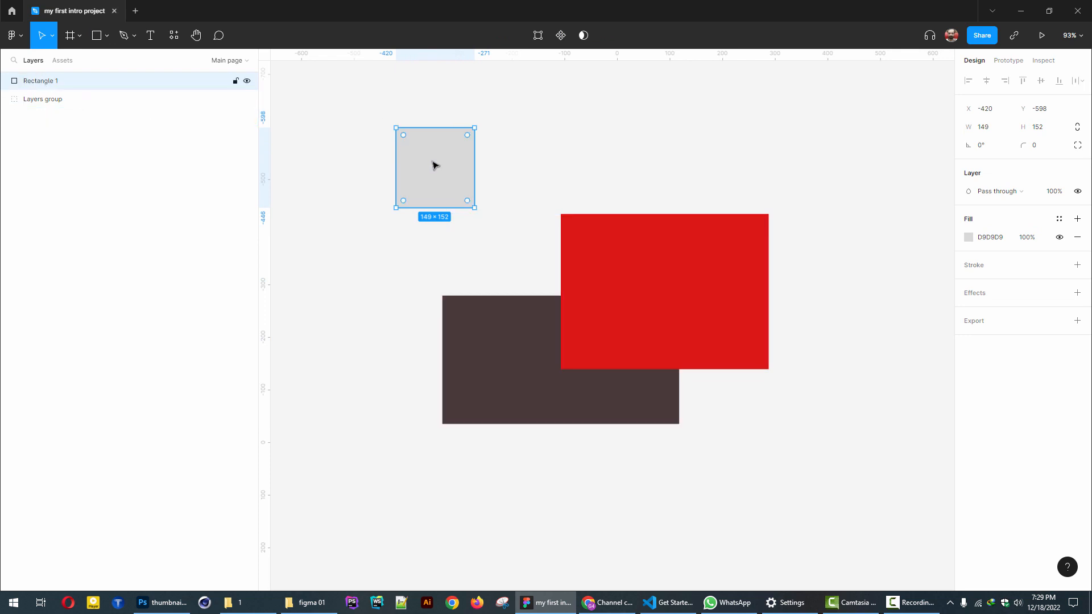
drag(435, 167, 427, 146)
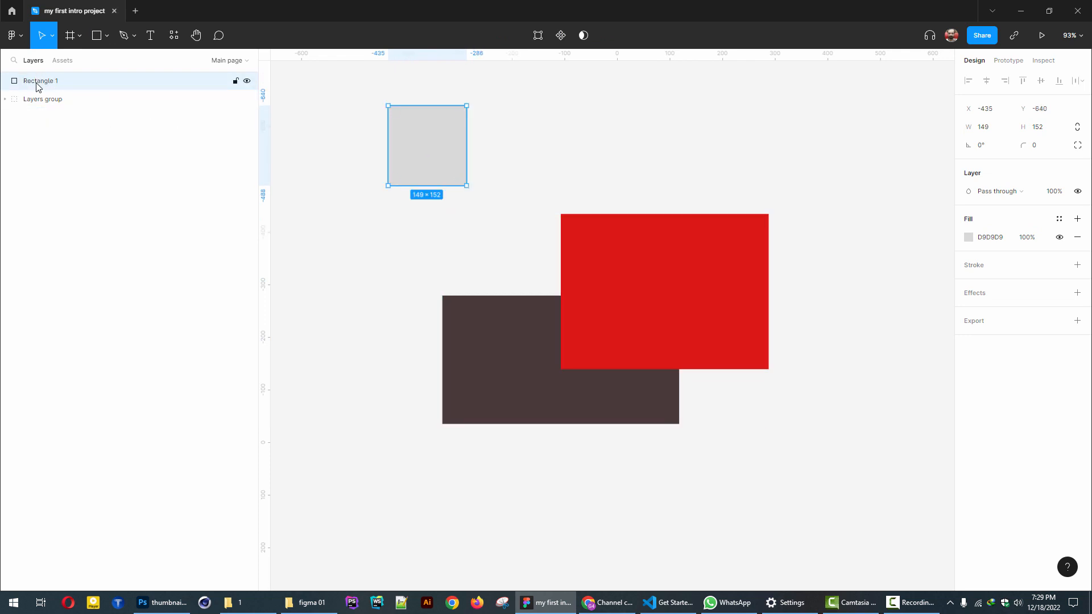
Step: Move the Rectangle 1 layer to the top of Layers group and position it over both rectangles at about X -165, Y -363
click(39, 105)
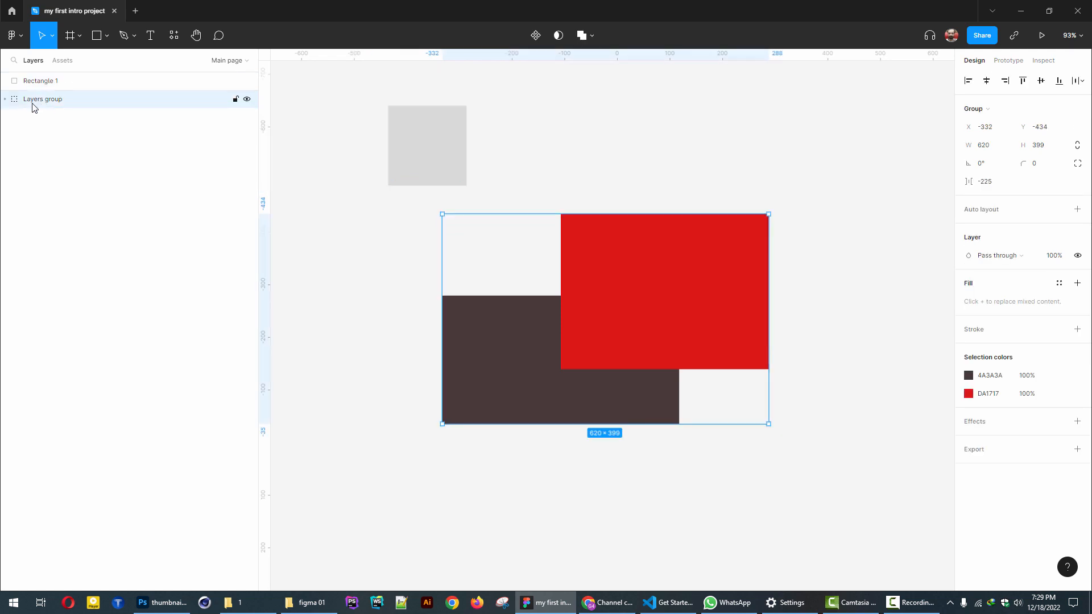
click(41, 81)
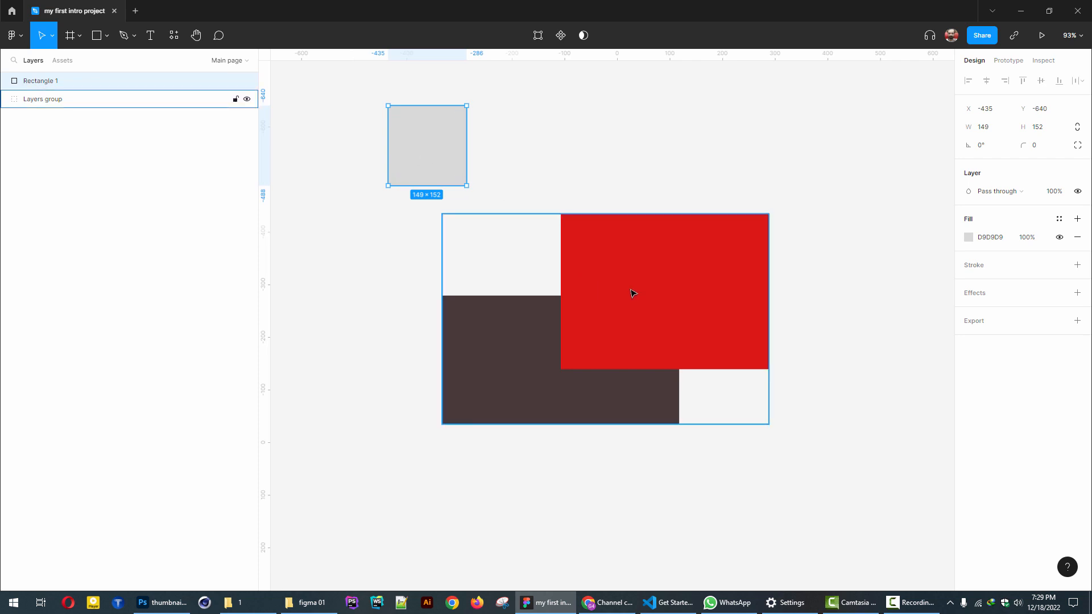
click(9, 99)
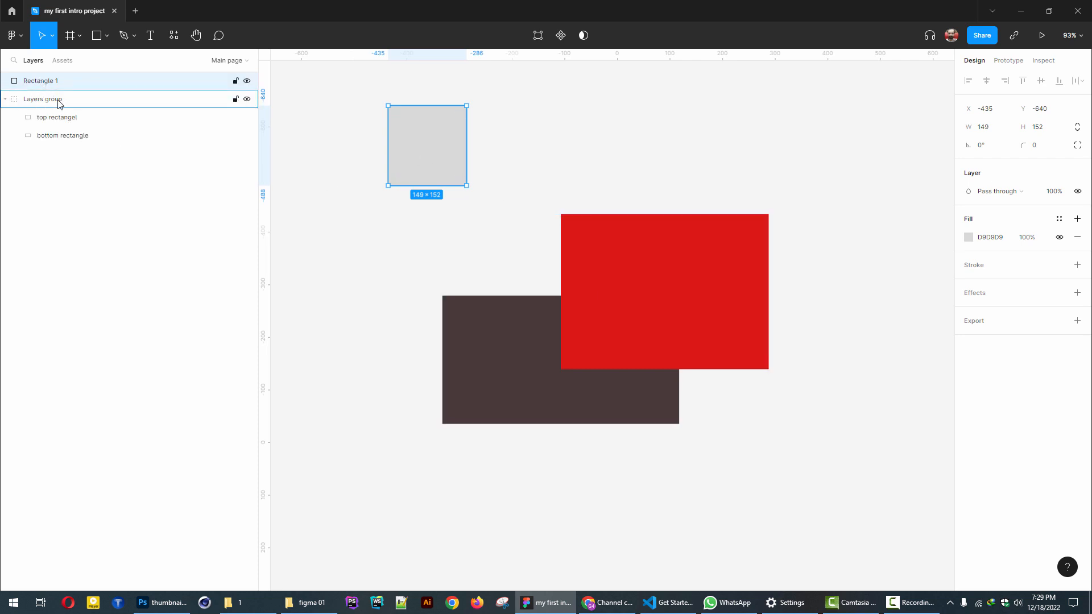
drag(58, 104, 58, 104)
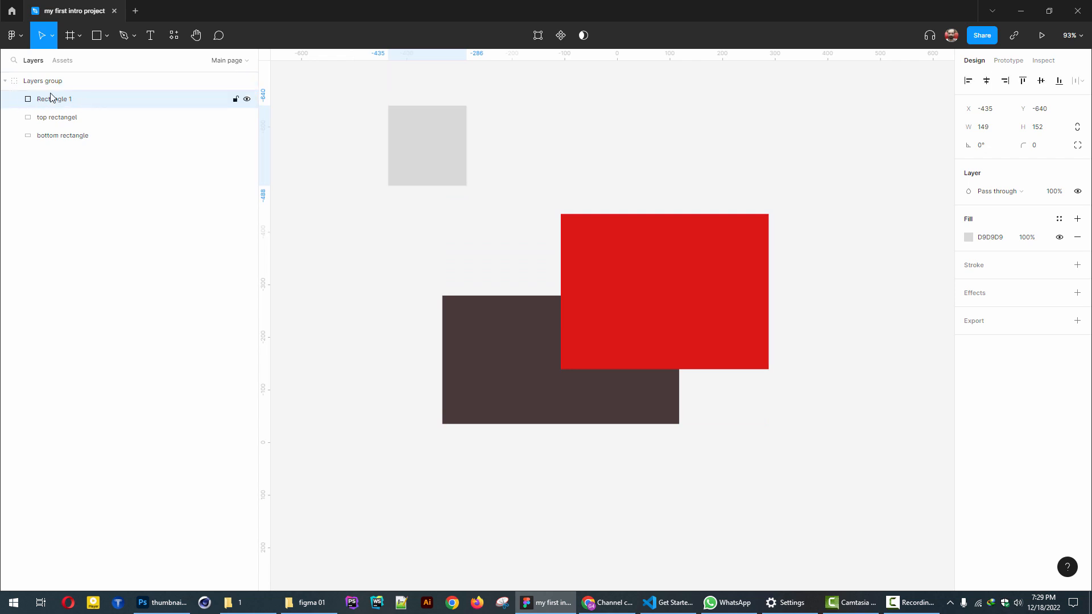
click(50, 98)
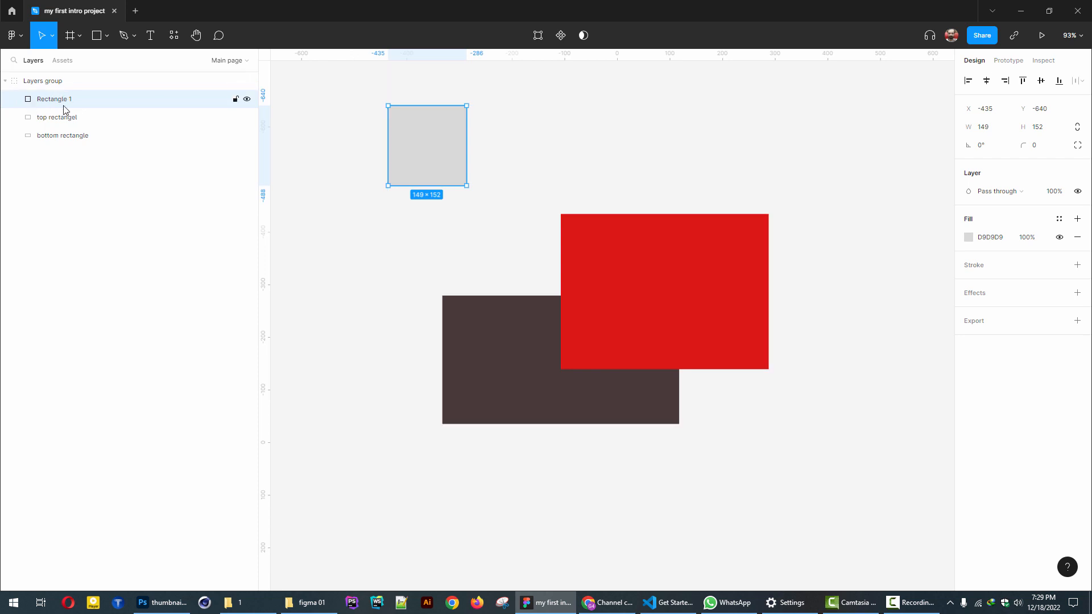
drag(432, 140, 559, 277)
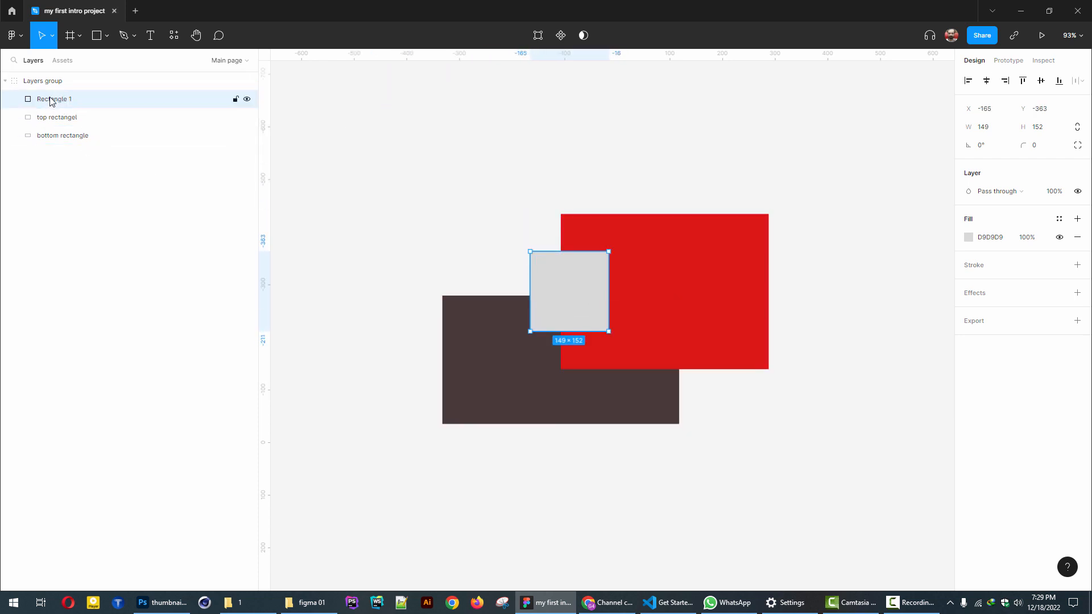
Step: Lower Rectangle 1 one layer at a time to the bottom of Layers group, and bring it back to the front
drag(61, 100, 72, 129)
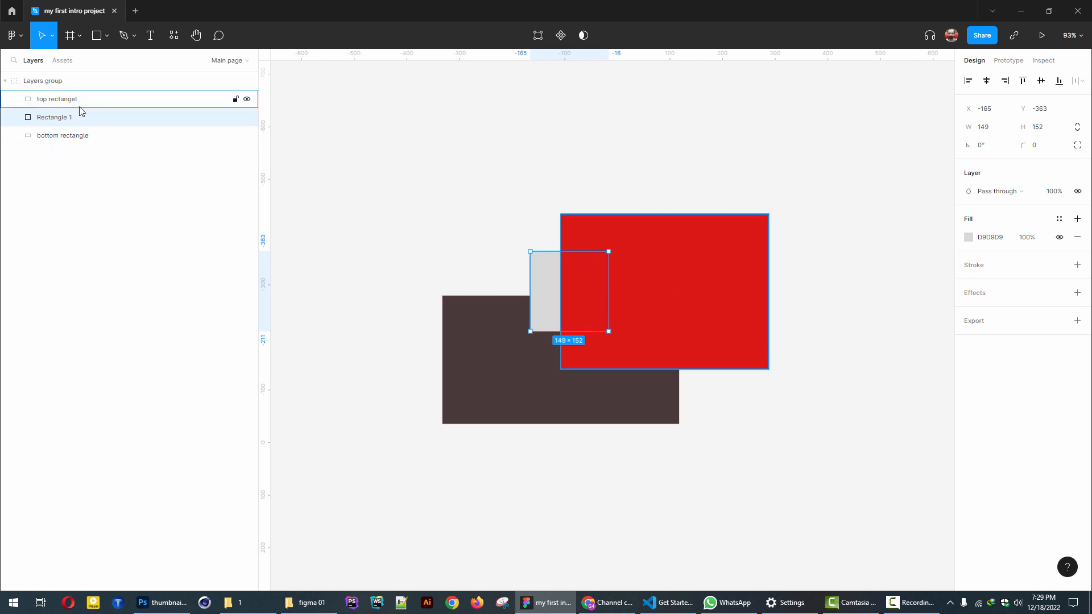
drag(57, 122, 63, 148)
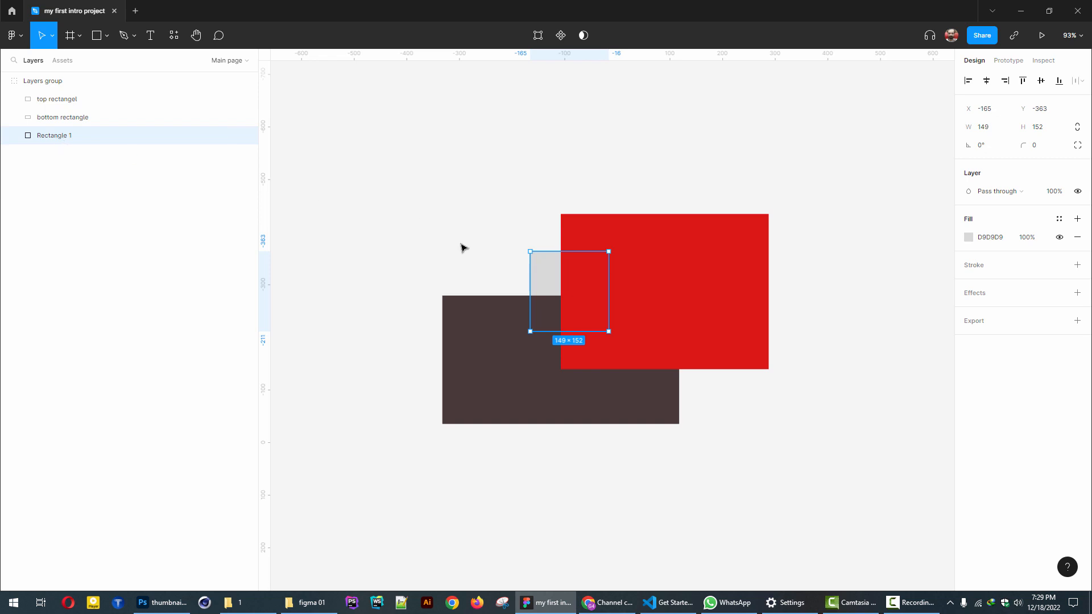
mouse_move(560, 272)
key(bracketright)
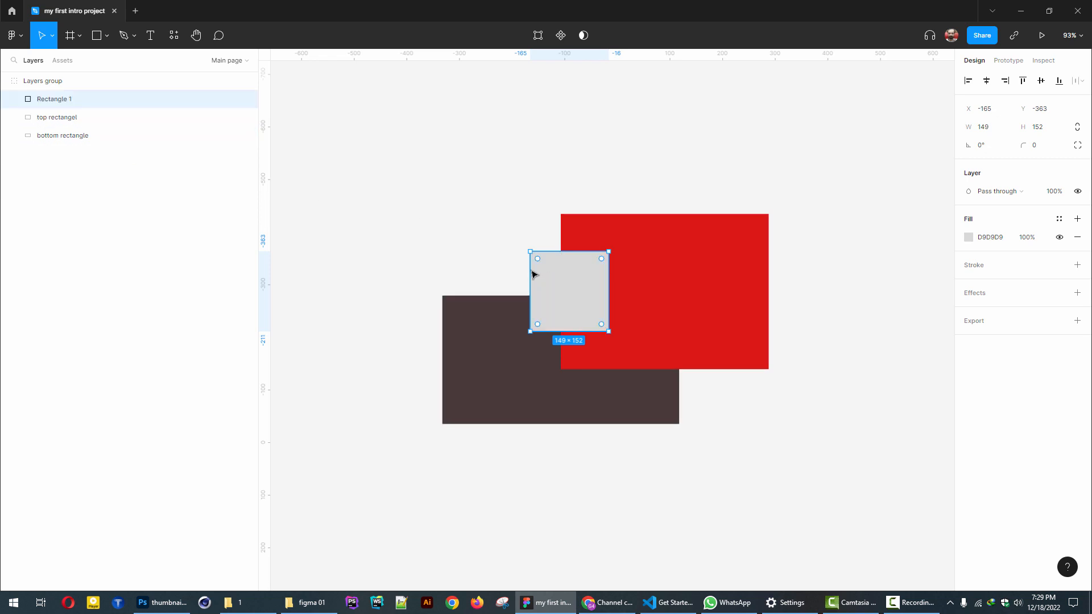
Step: Send Rectangle 1 to the back of Layers group and bring it to the front several times, ending in front and deselected
key(bracketleft)
key(bracketright)
key(bracketleft)
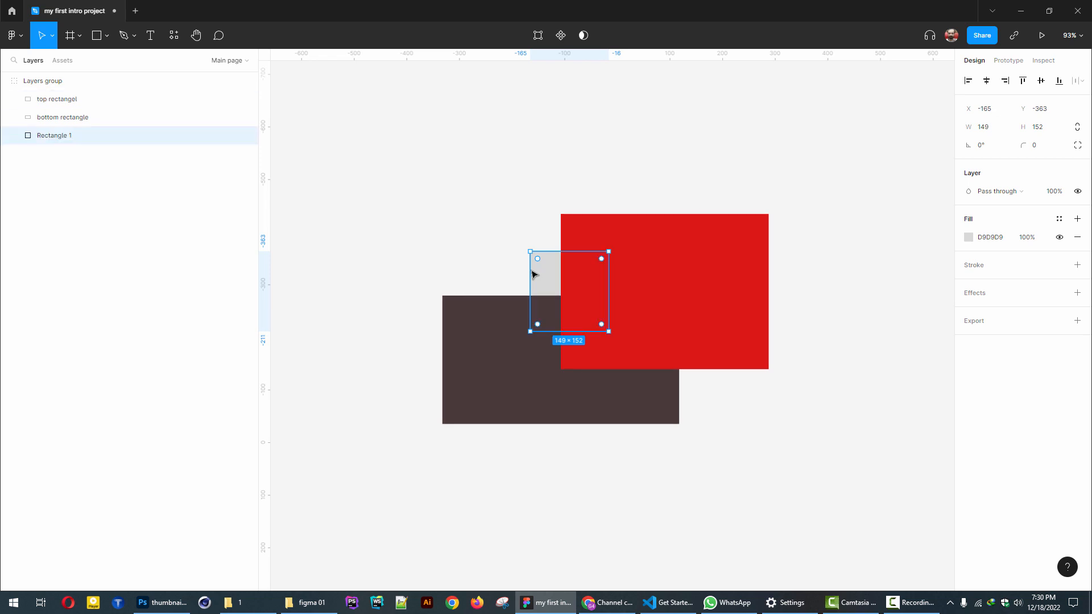
key(bracketright)
key(bracketleft)
key(bracketright)
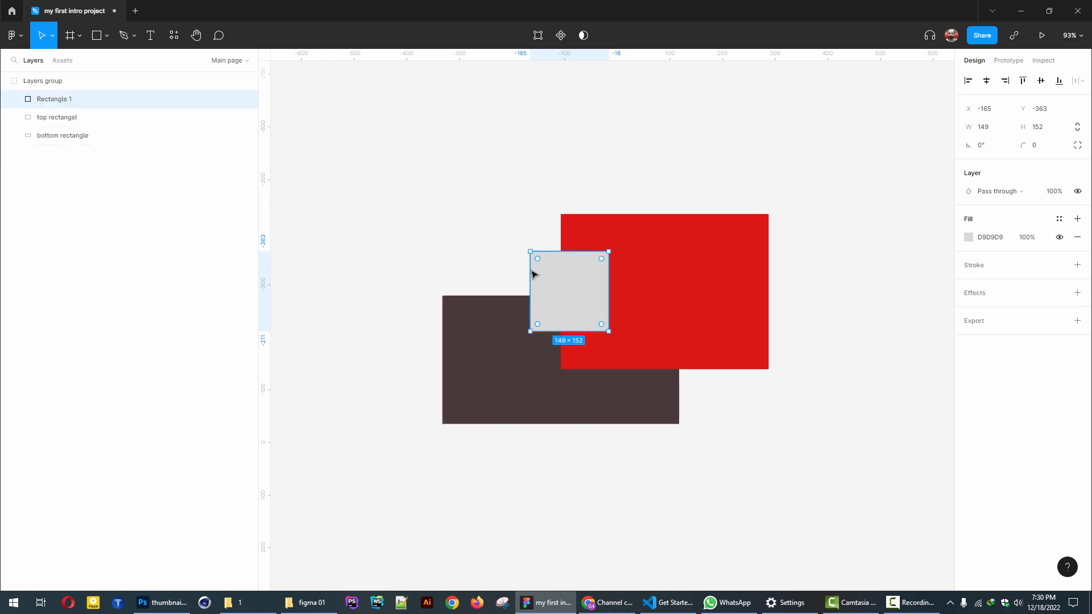
click(446, 189)
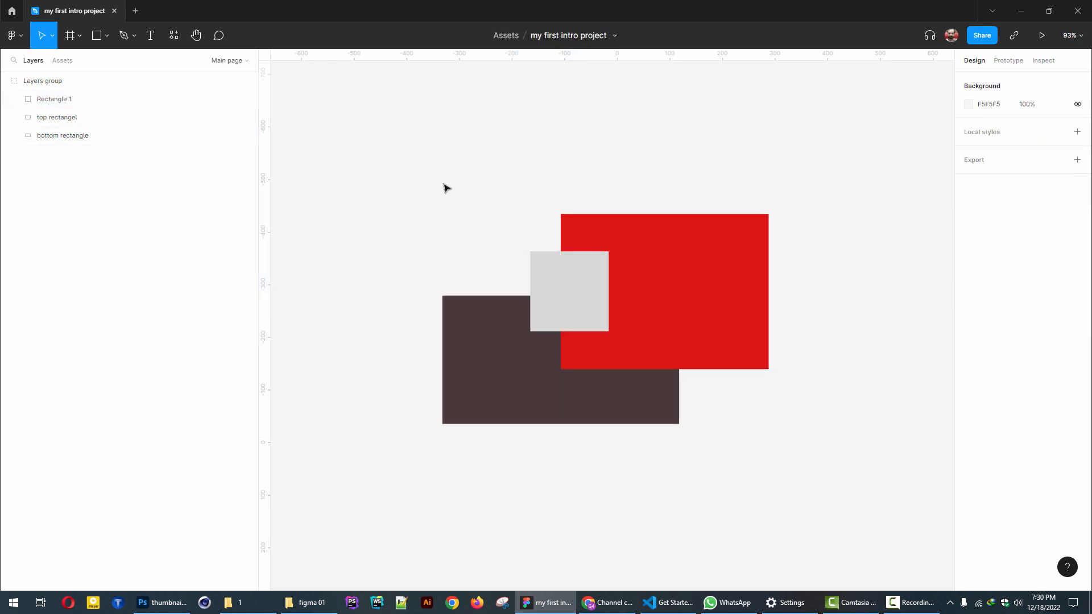
Step: Collapse Layers group, expand it again and select its Rectangle 1 layer
click(69, 83)
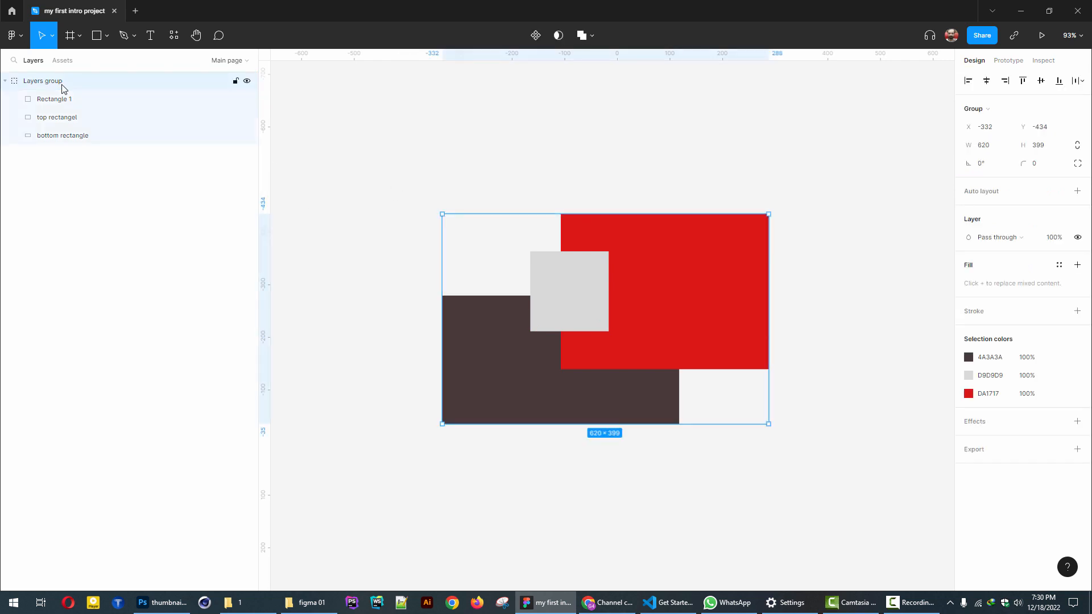
click(7, 81)
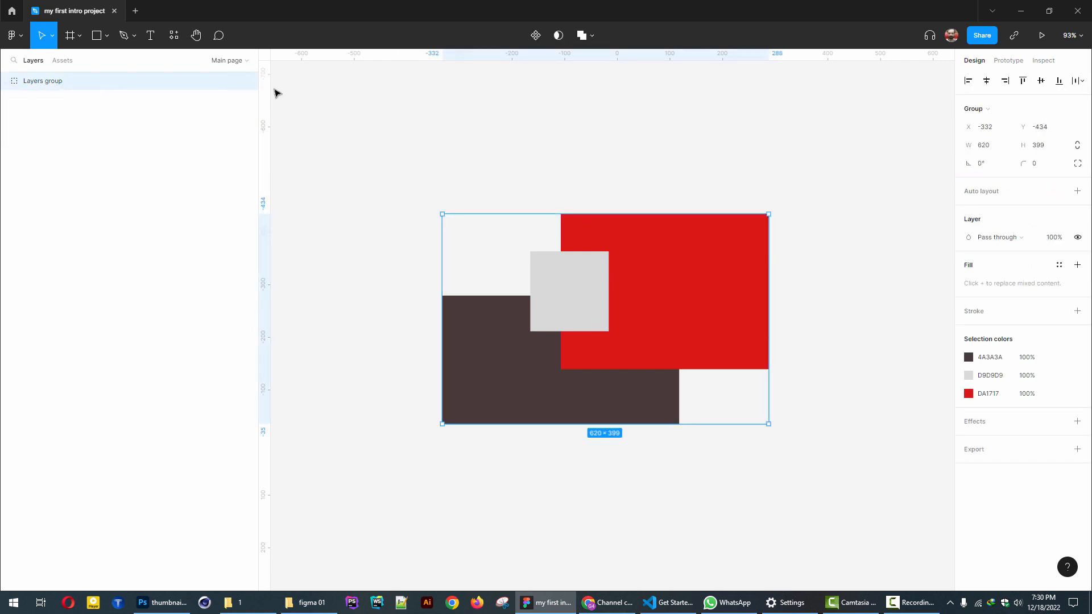
click(5, 82)
click(88, 99)
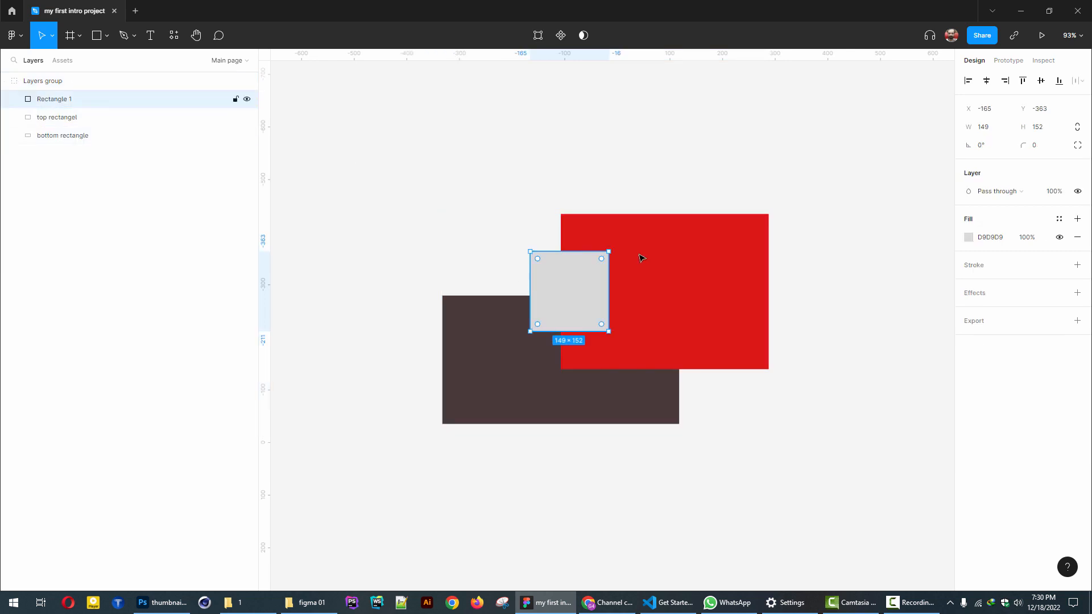
Step: Lock the top rectangel layer and try to move the red rectangle on the canvas
click(700, 262)
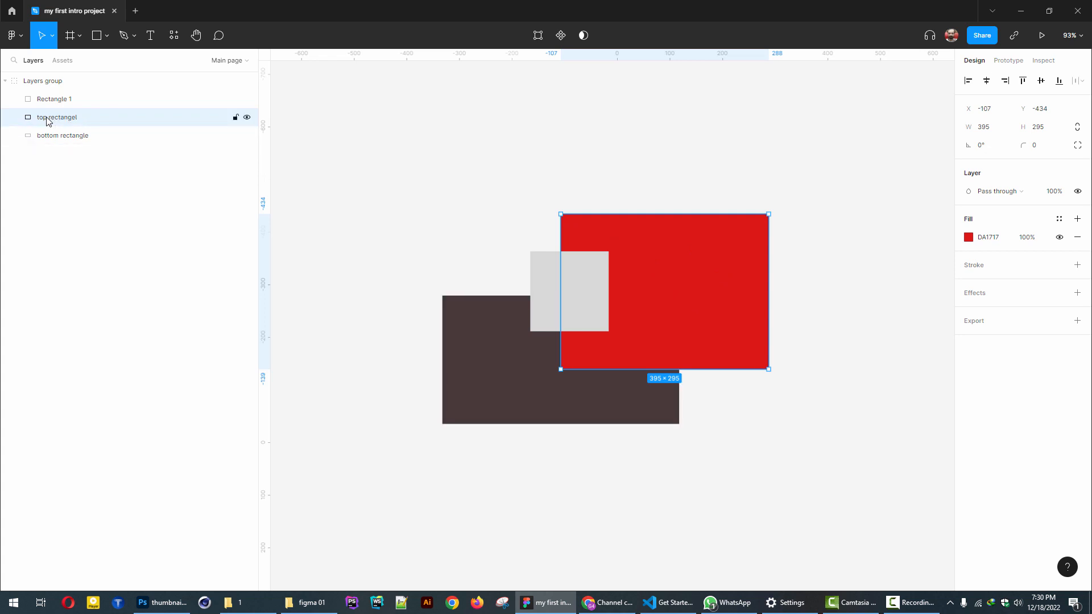
click(235, 118)
click(714, 251)
drag(660, 289, 715, 250)
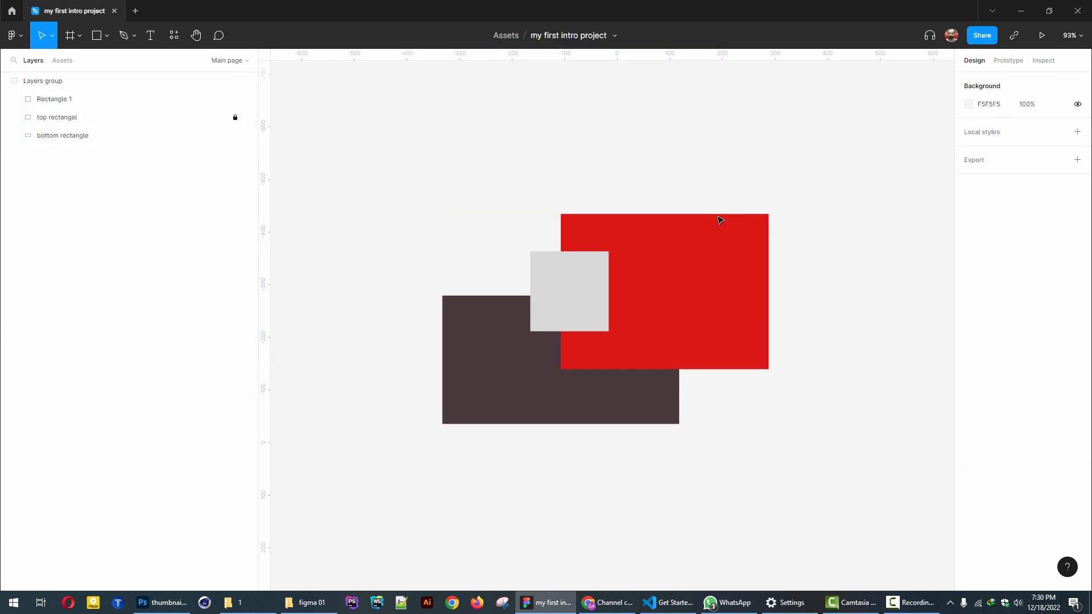
drag(676, 301, 711, 314)
drag(687, 254, 679, 297)
Step: Lock the whole Layers group and try to move its rectangles on the canvas
click(446, 370)
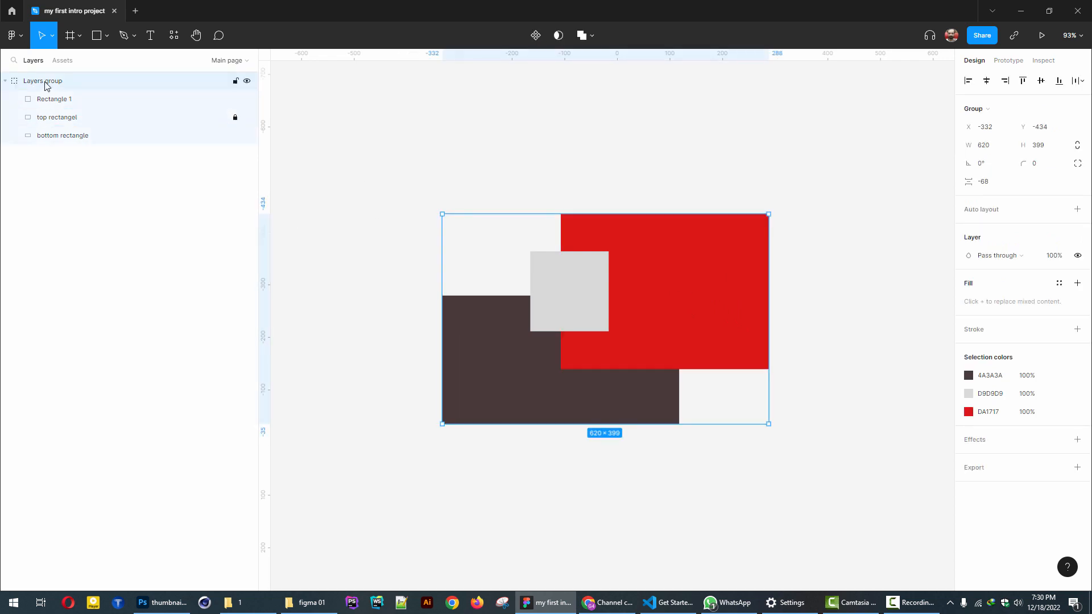
click(235, 82)
drag(497, 322, 438, 239)
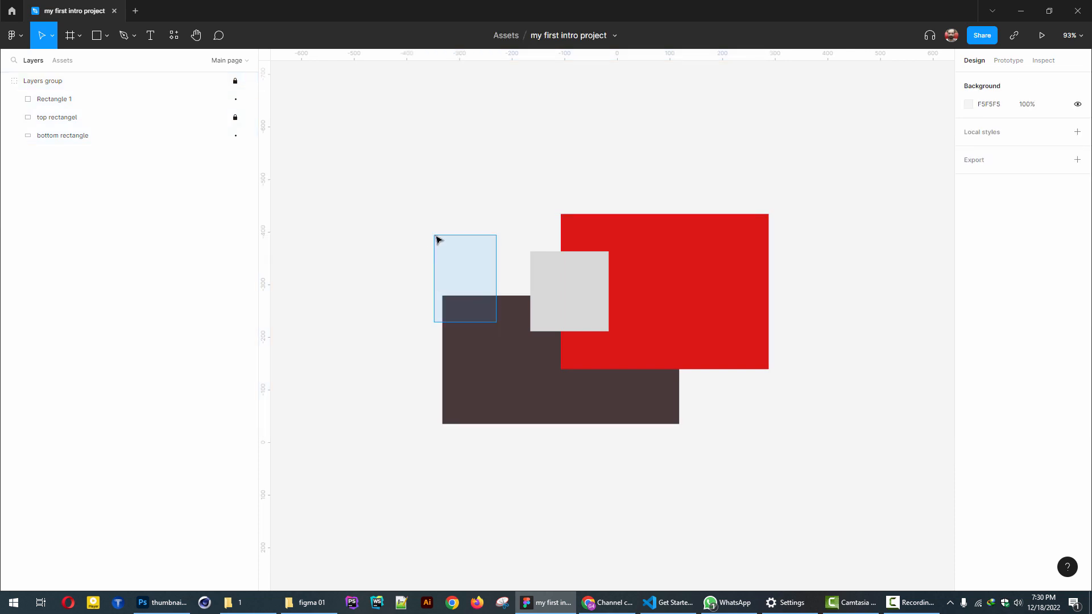
drag(633, 354, 585, 304)
drag(544, 378, 512, 397)
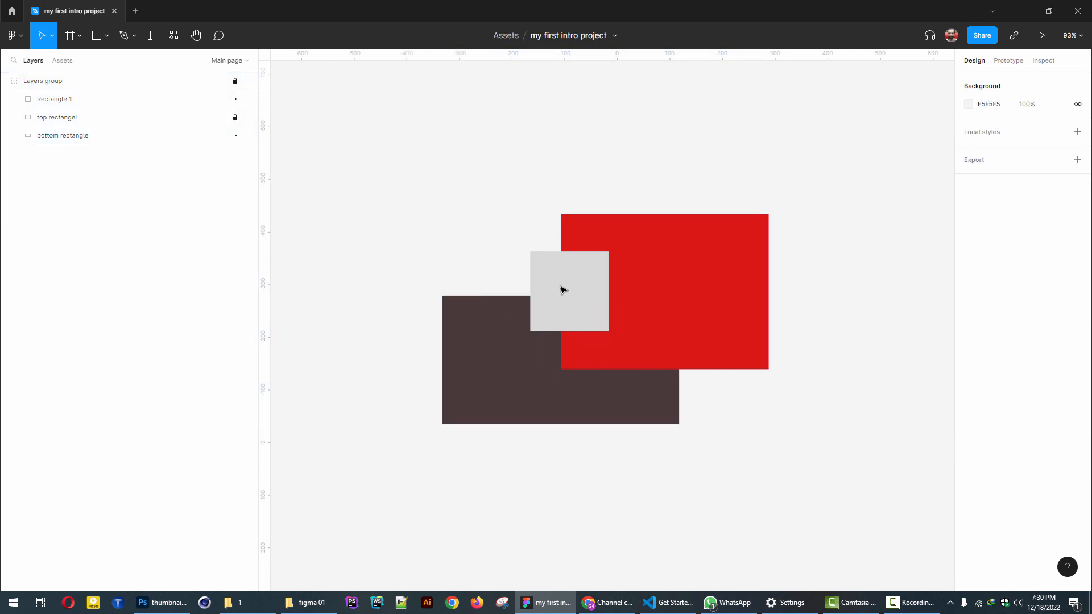
Step: Select Rectangle 1 inside the locked Layers group from the layer list and try to move it on the canvas
click(111, 104)
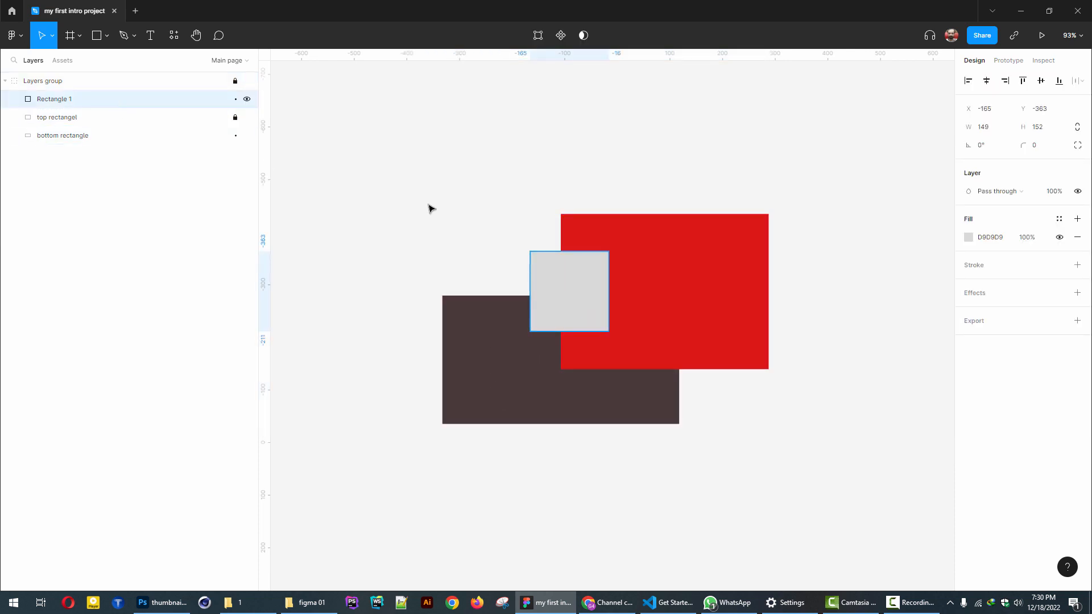
mouse_move(555, 290)
mouse_down()
mouse_move(496, 230)
mouse_move(557, 291)
mouse_up()
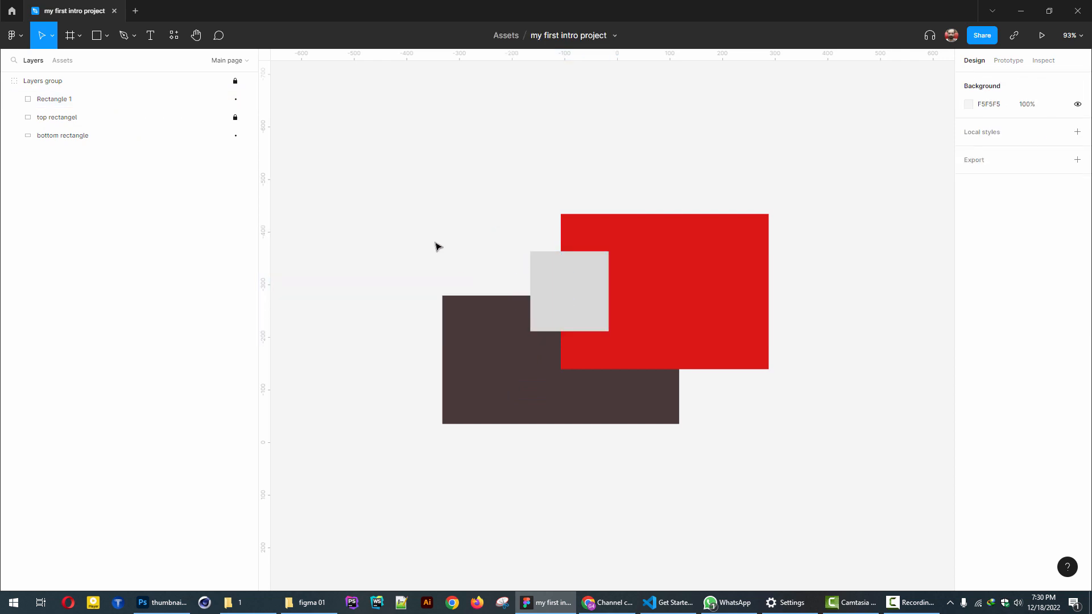
drag(415, 216, 558, 378)
click(76, 99)
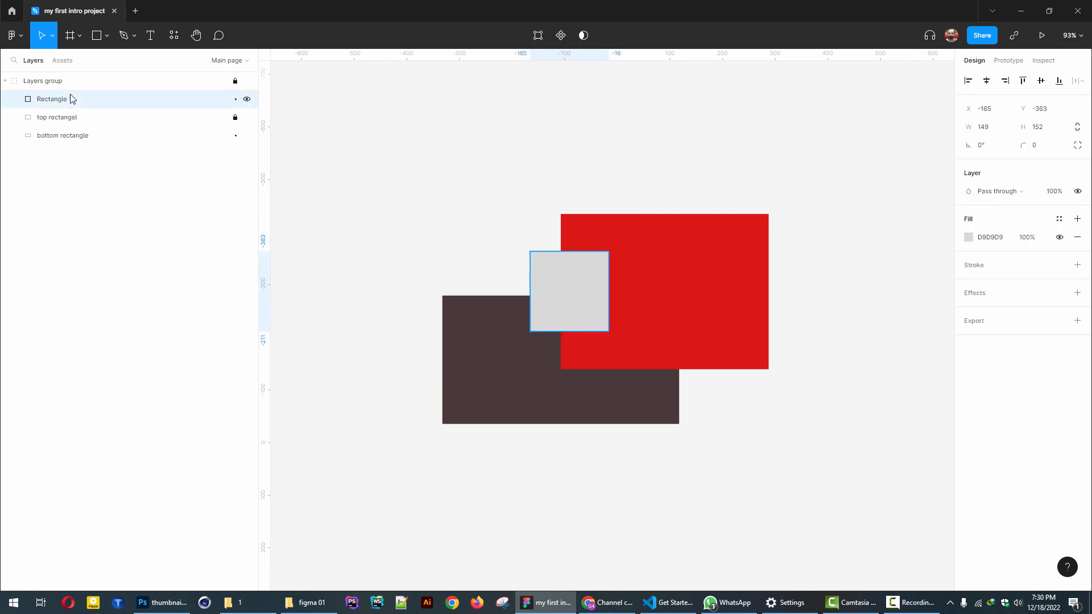
click(550, 285)
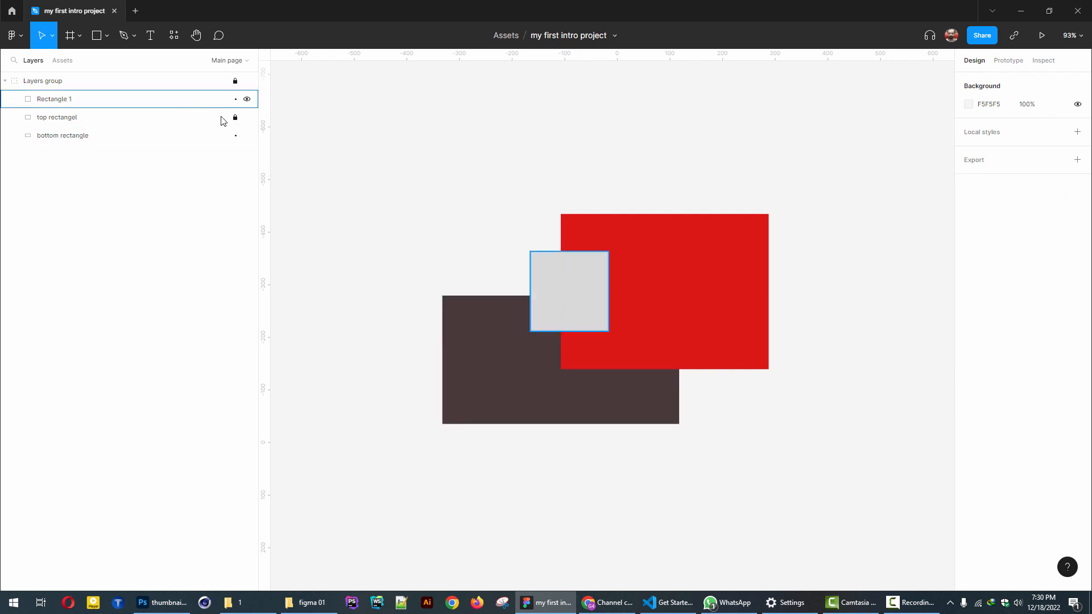
Step: Unlock Layers group and its top rectangel layer
click(227, 120)
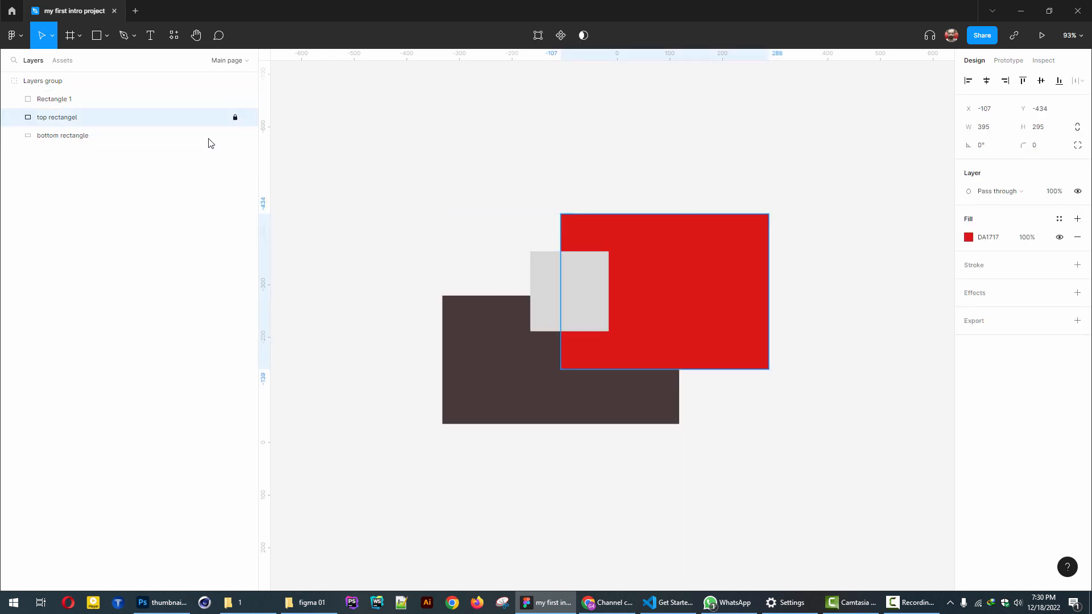
click(435, 242)
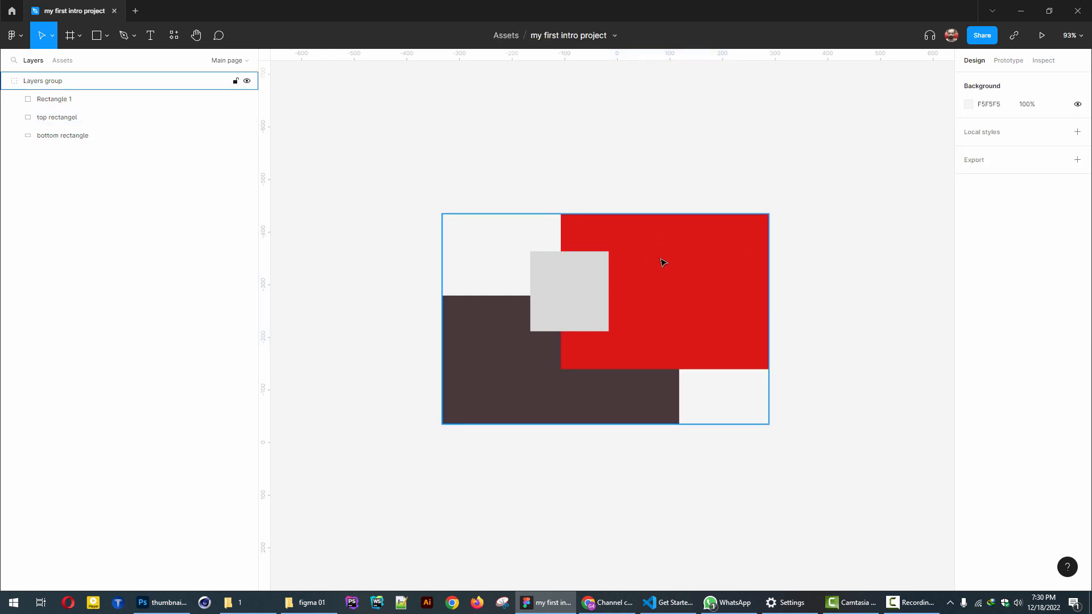
Step: Hide the Rectangle 1 layer, show it again and clear the selection
click(561, 296)
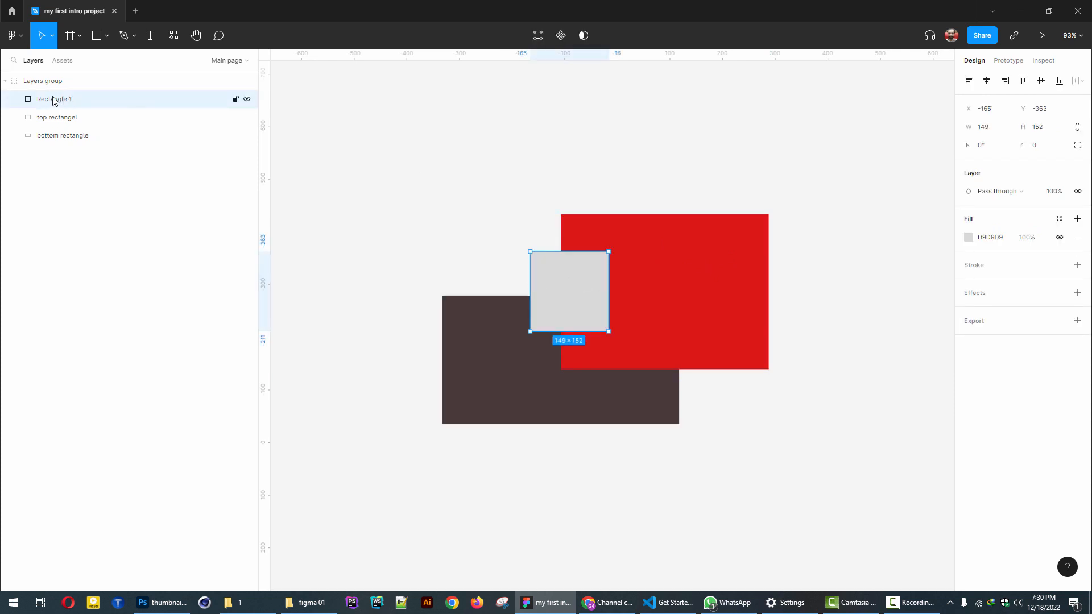
click(248, 100)
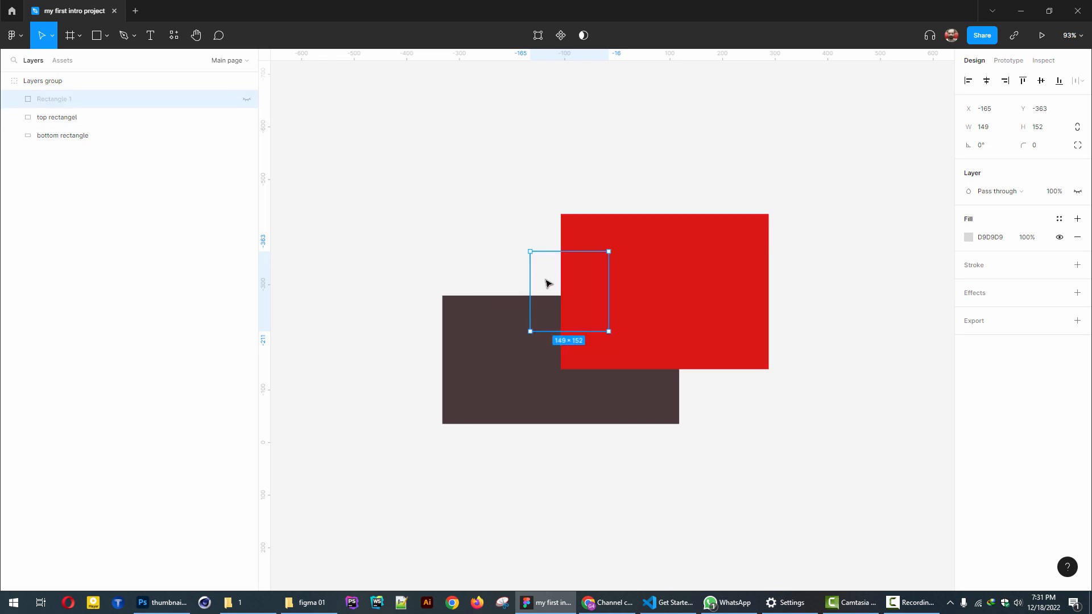
click(248, 100)
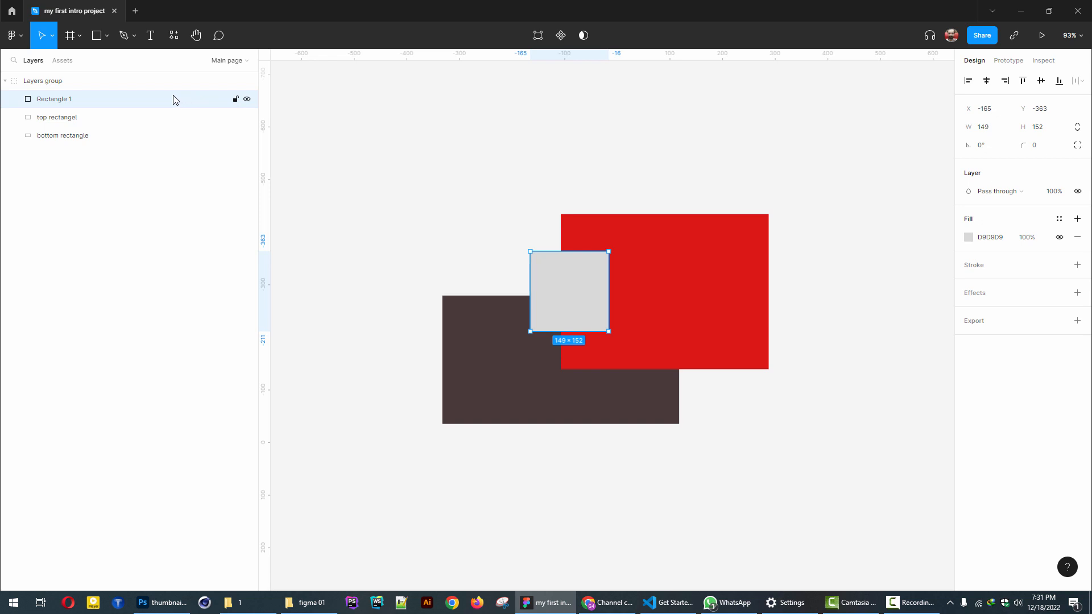
click(449, 195)
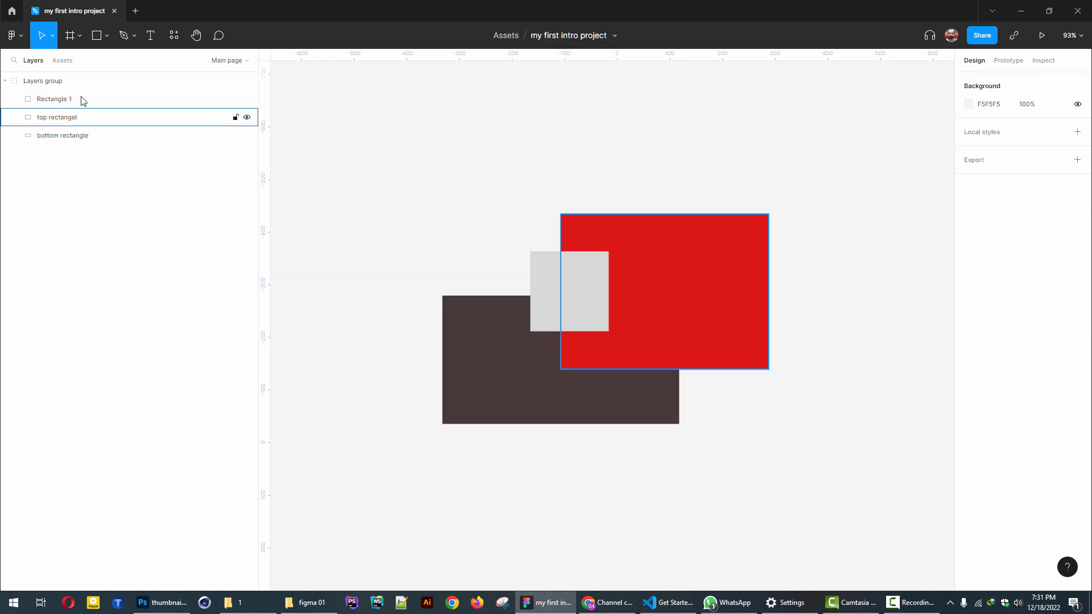
Step: Look at the file's component assets, select the red rectangle and return to the layer list
click(58, 62)
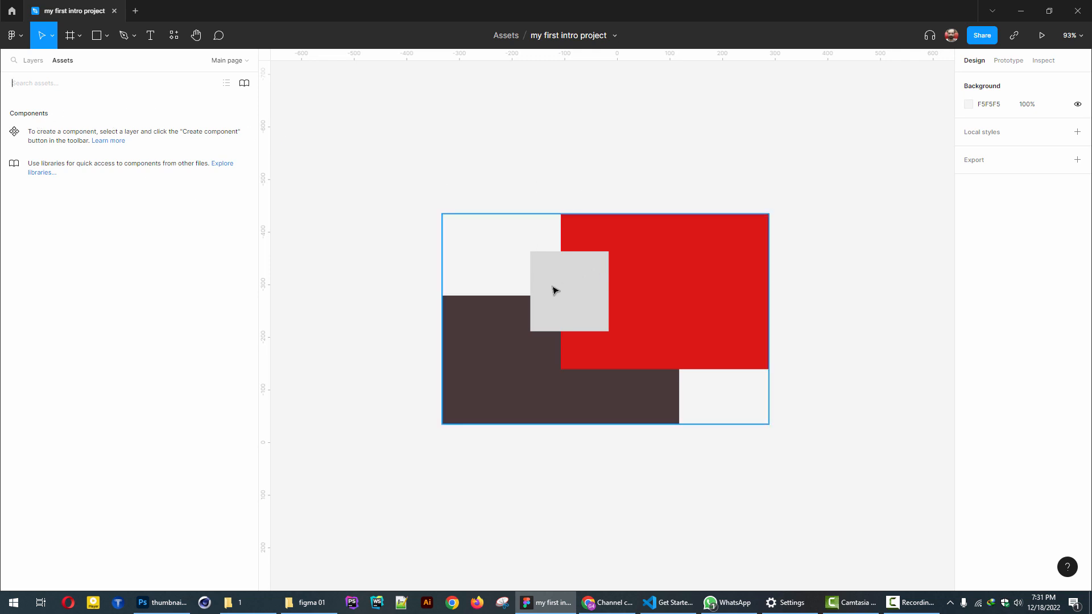
click(681, 256)
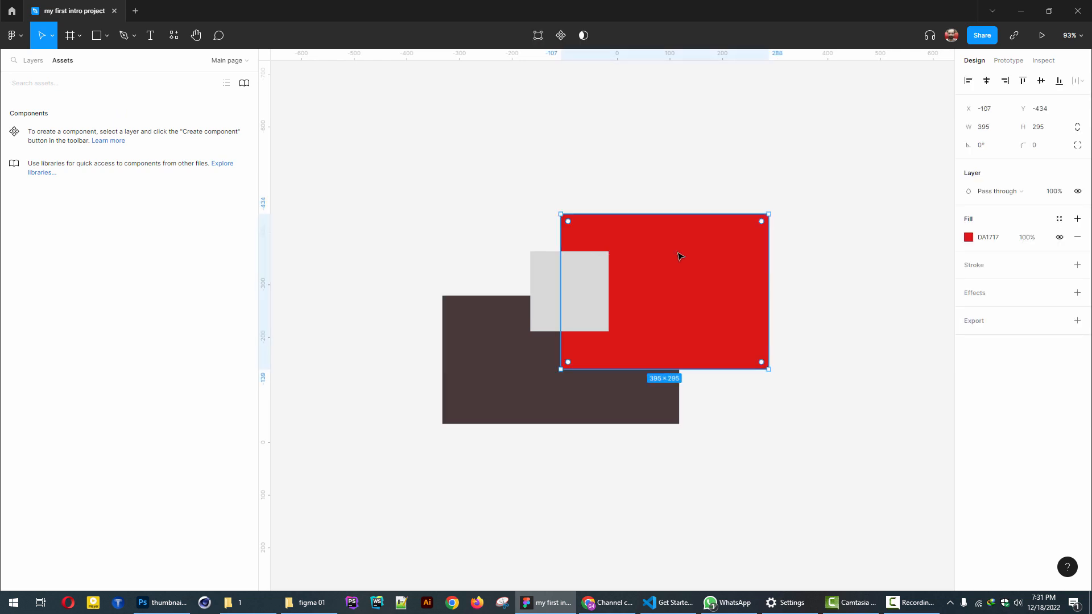
click(33, 60)
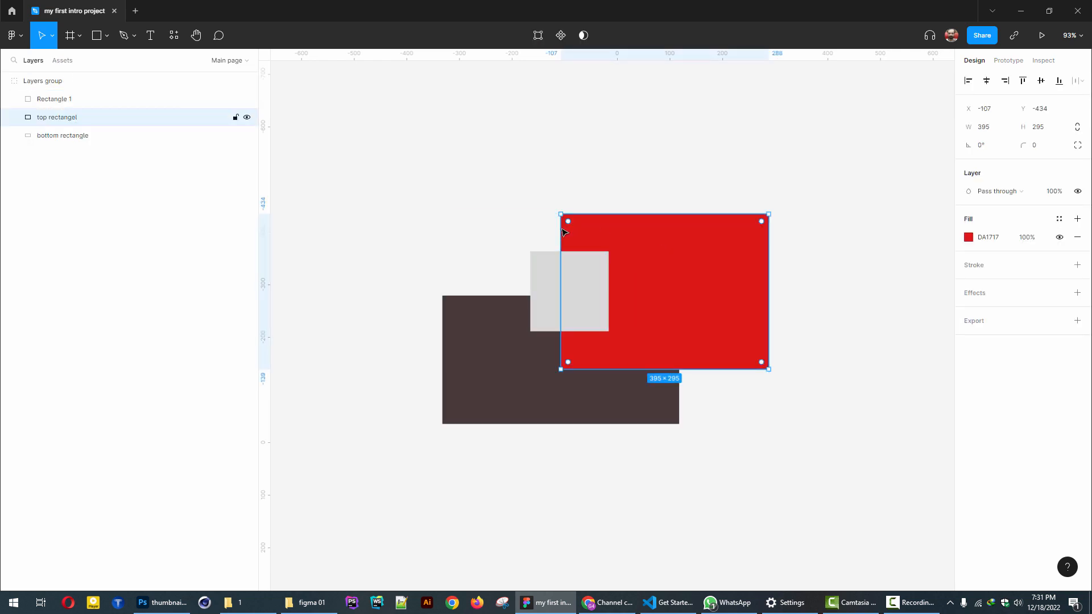
Step: Collapse Layers group and convert the whole group into a component
click(71, 81)
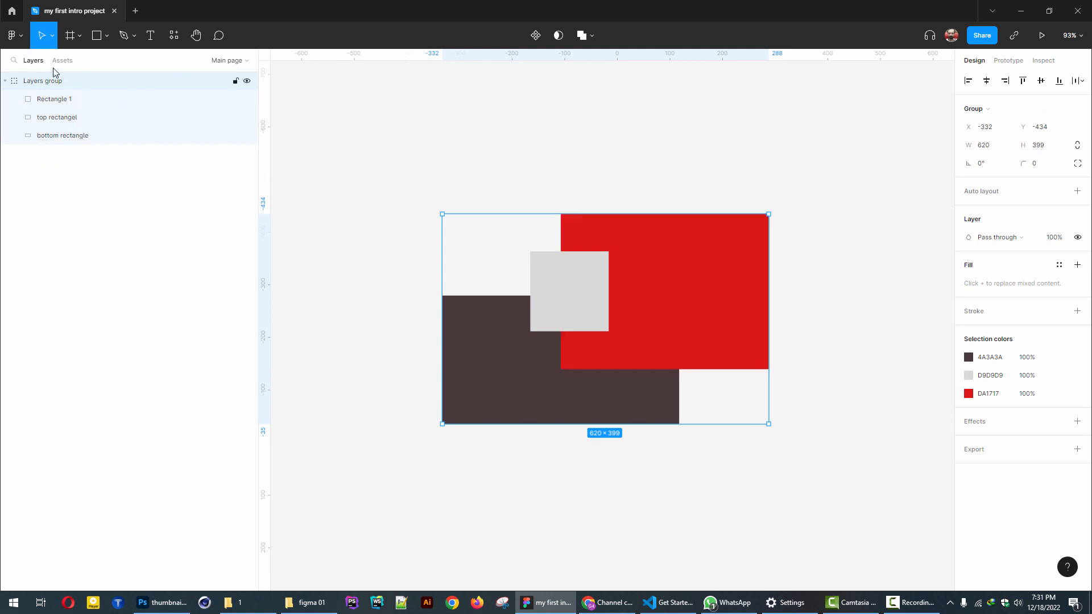
click(5, 81)
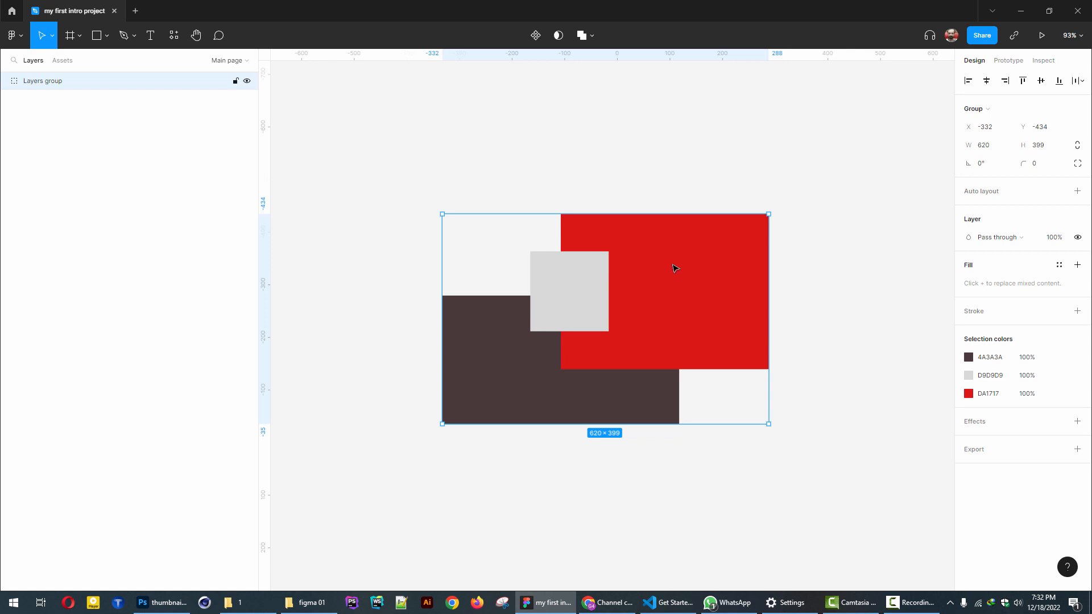
right_click(94, 86)
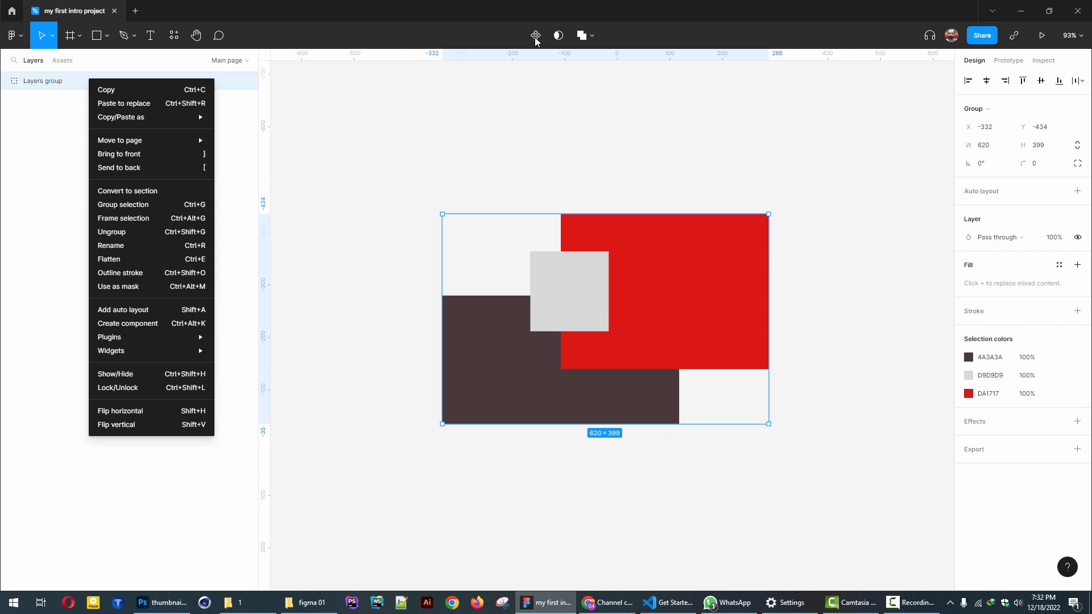
click(491, 35)
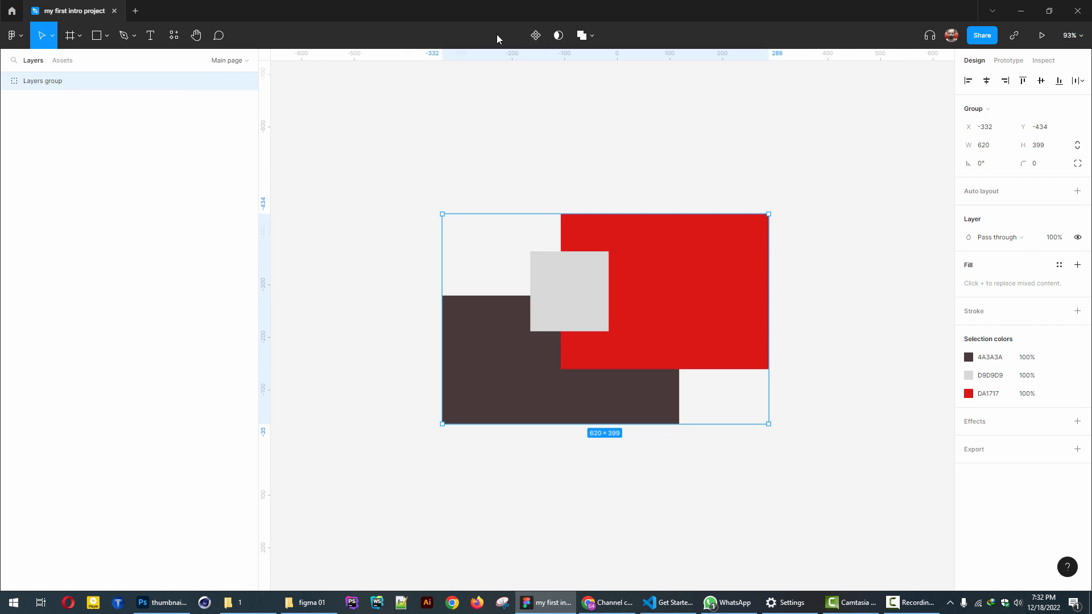
click(536, 37)
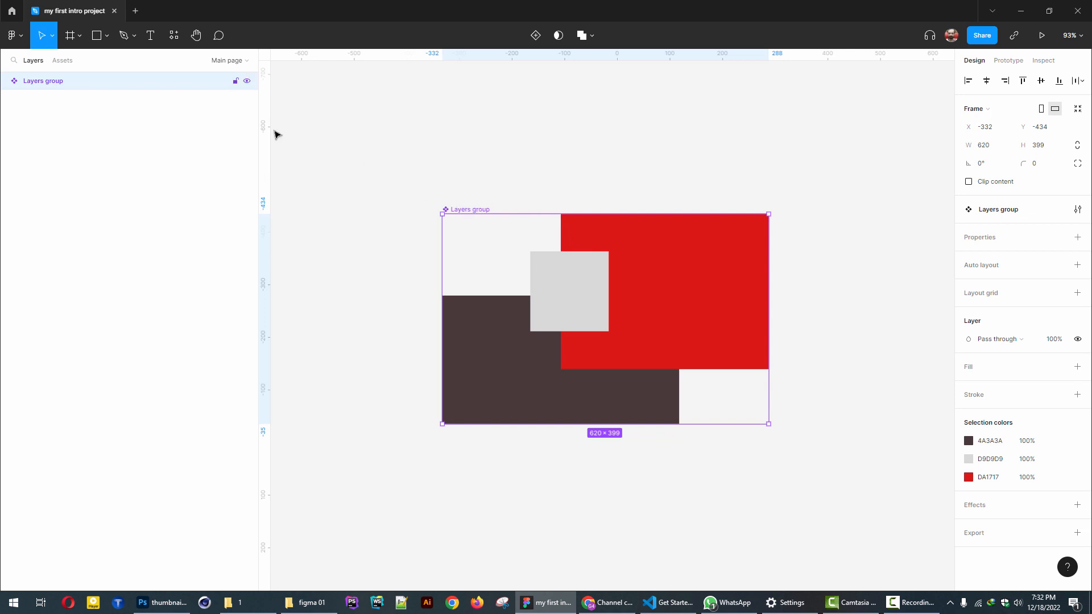
Step: Rename the component my-layrers-component and check it among the local component assets
double_click(46, 83)
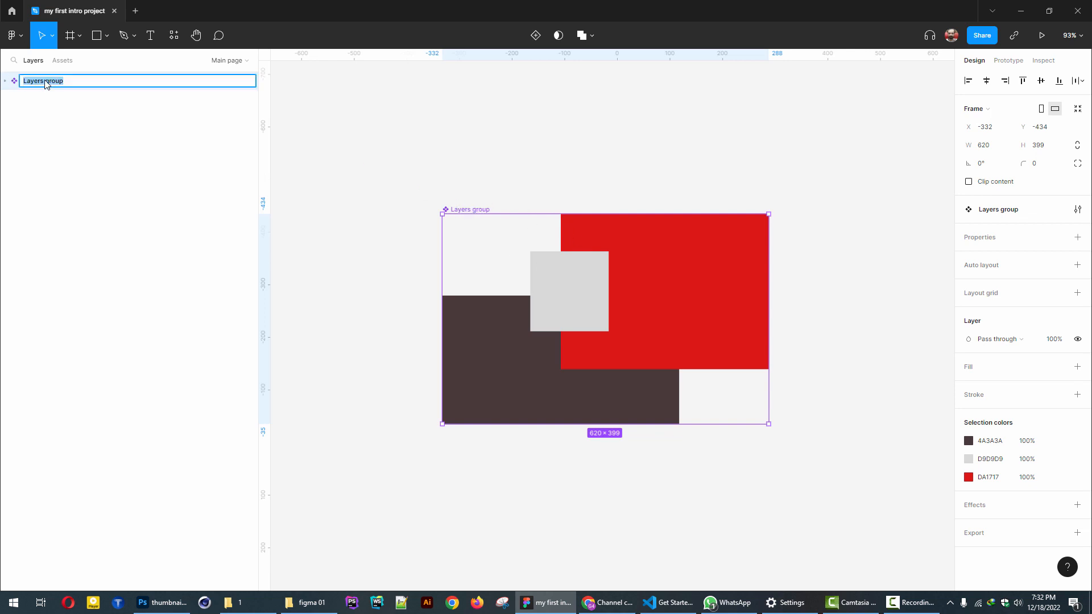
text(m)
text(y-layrers-component)
key(Return)
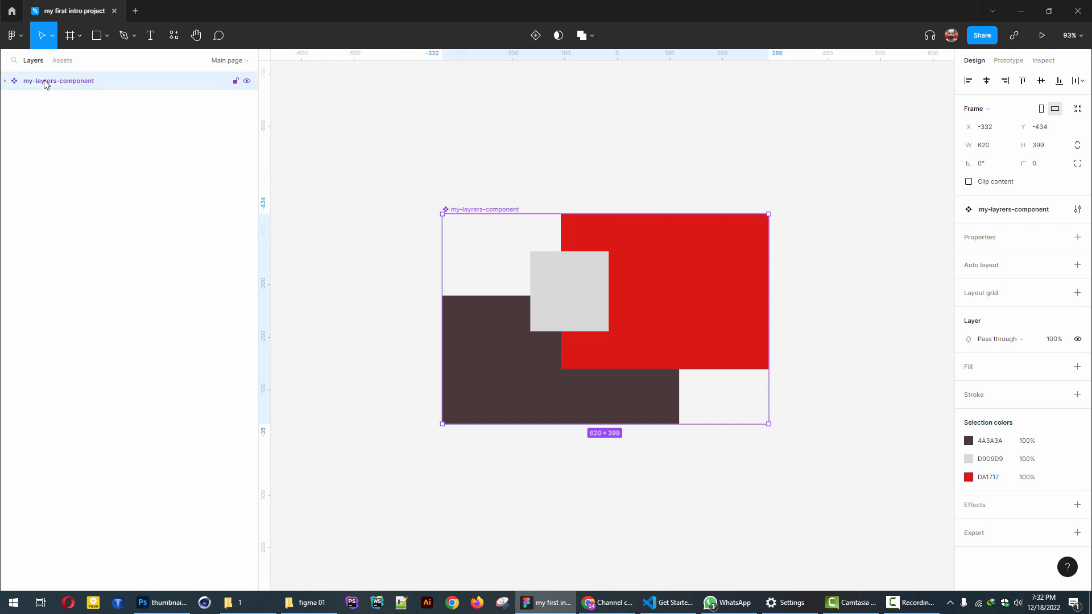
click(62, 60)
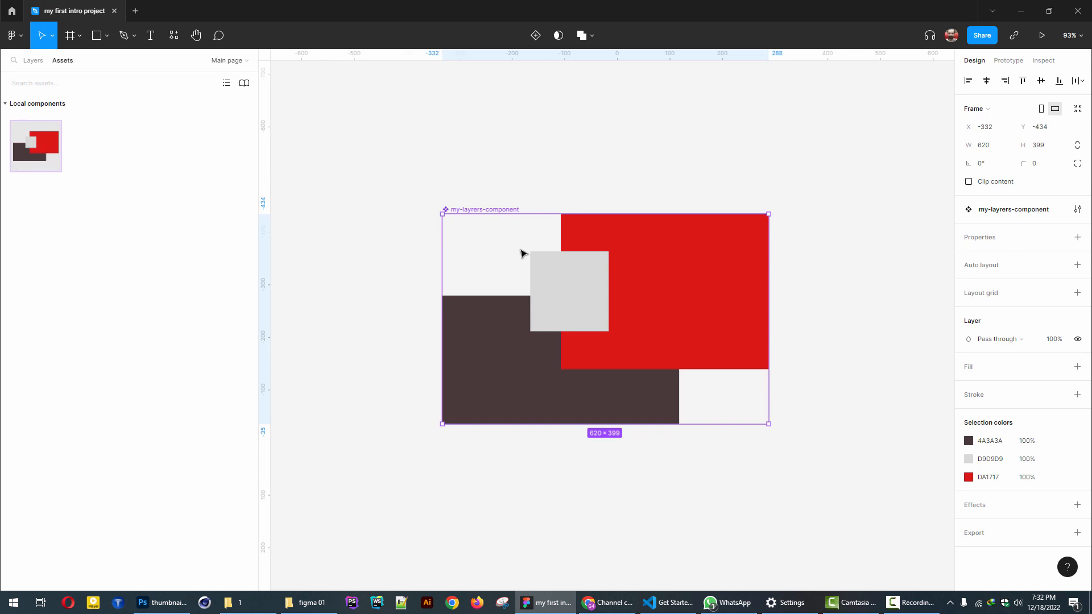
Step: Place an instance of my-layrers-component from the local assets near the middle of the Second page canvas
click(232, 65)
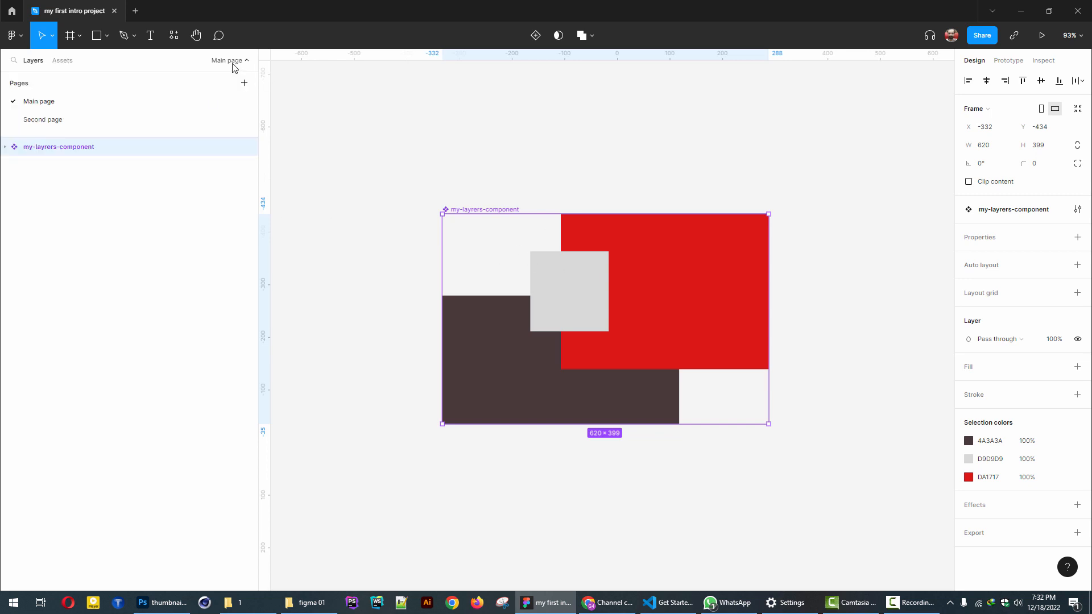
click(49, 125)
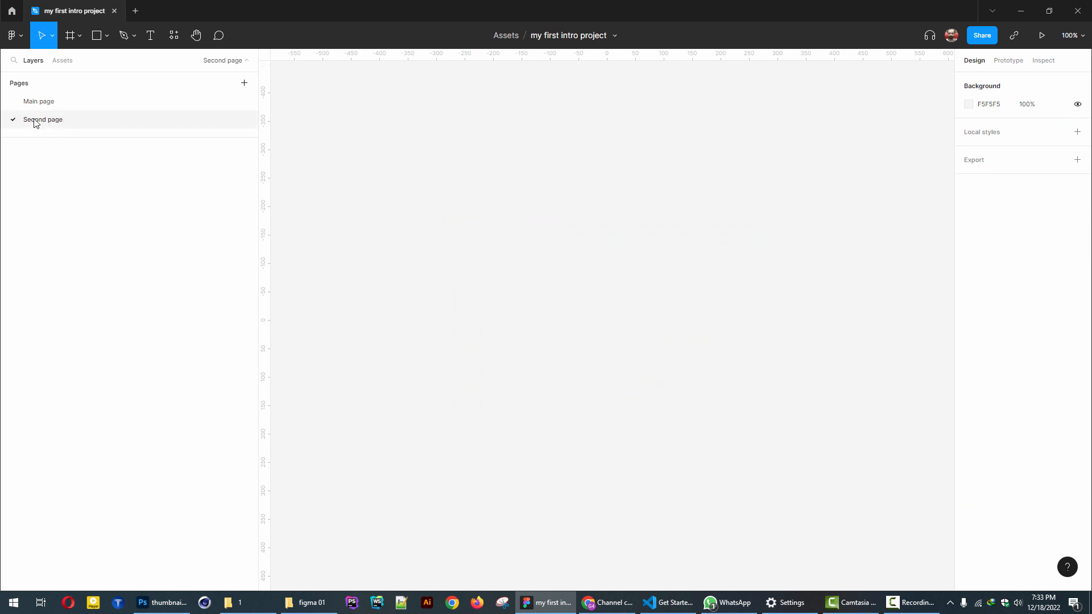
click(64, 62)
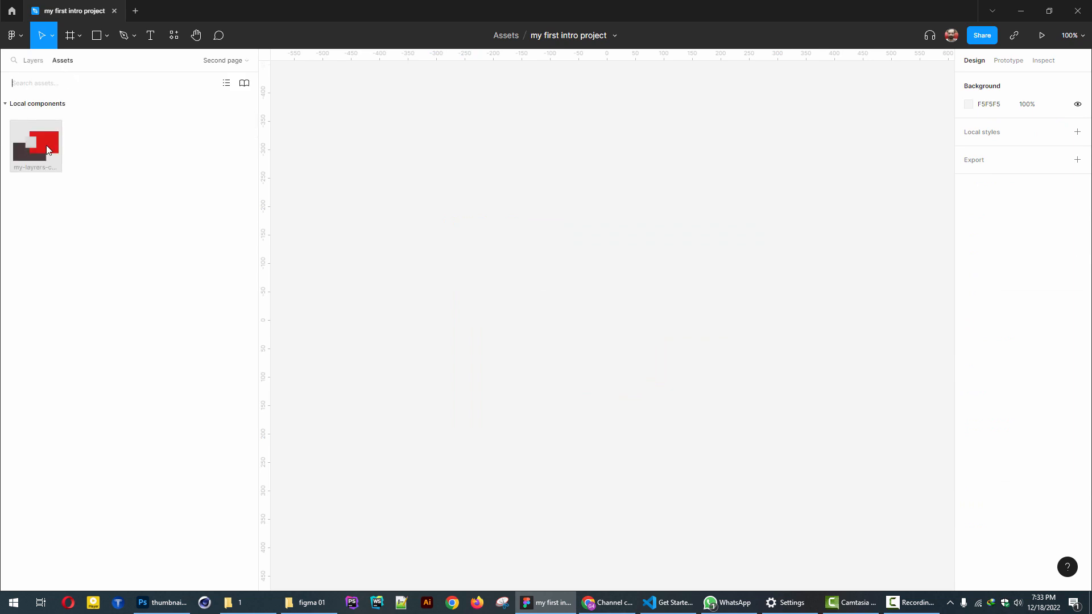
drag(47, 150, 486, 225)
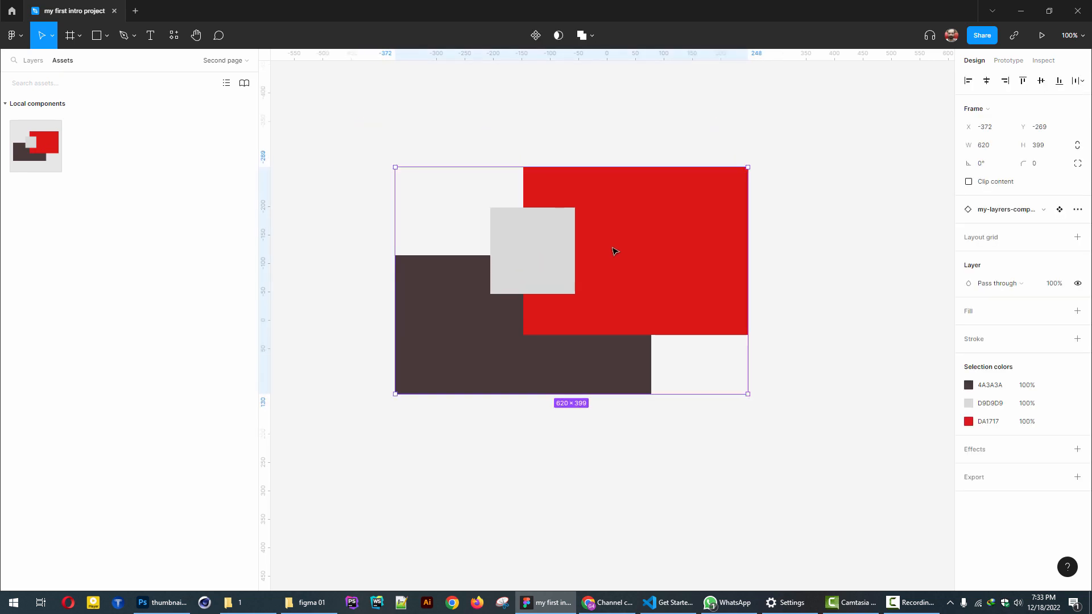
drag(562, 239, 580, 232)
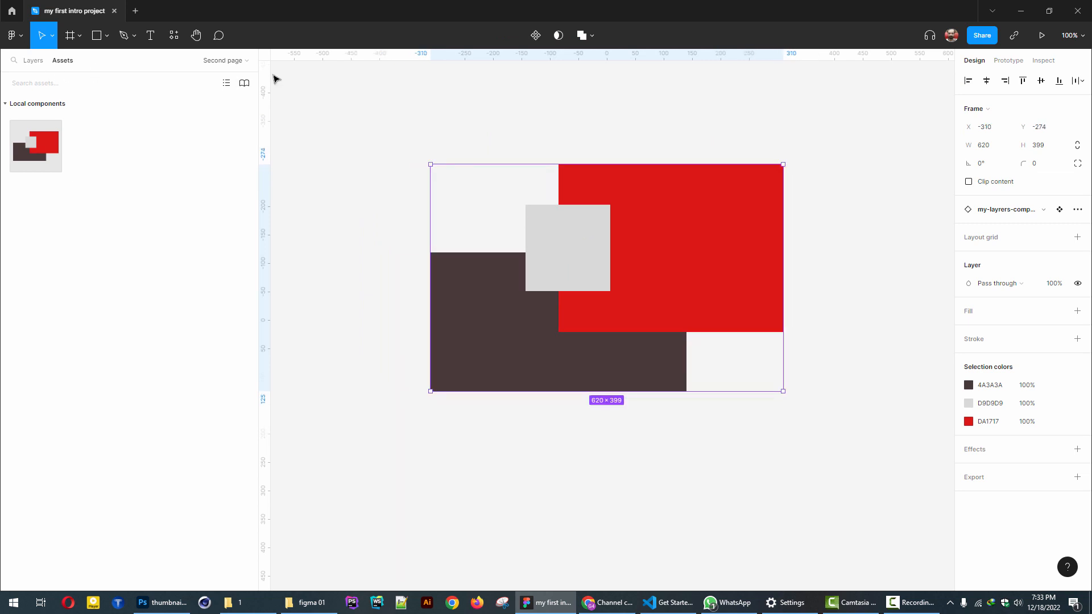
Step: Compare the Main page with the Second page, and go from the placed instance to its main component
click(233, 60)
click(23, 103)
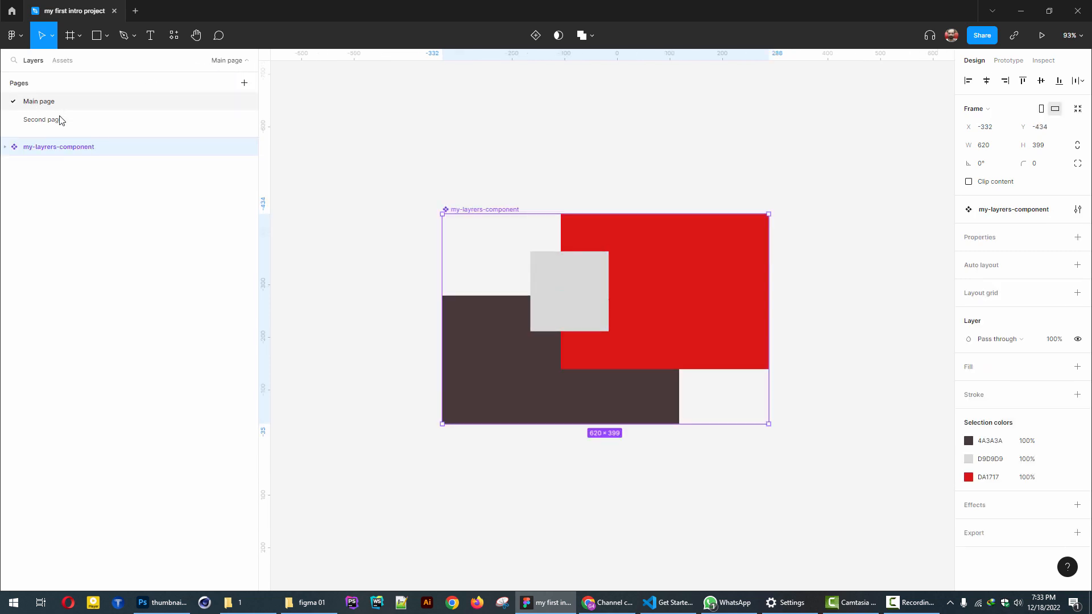
click(42, 121)
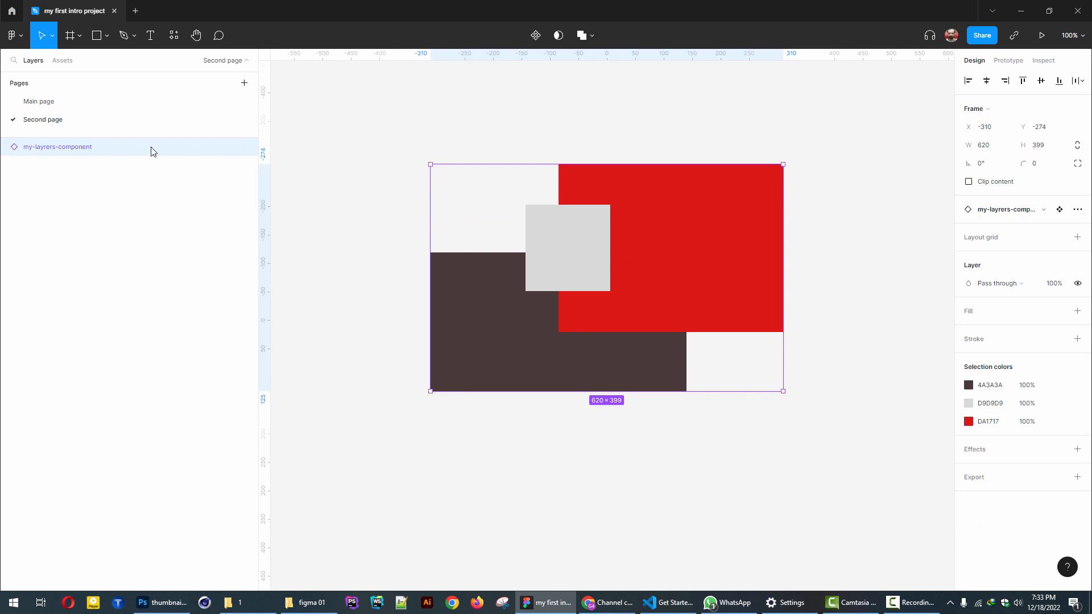
click(405, 264)
right_click(578, 230)
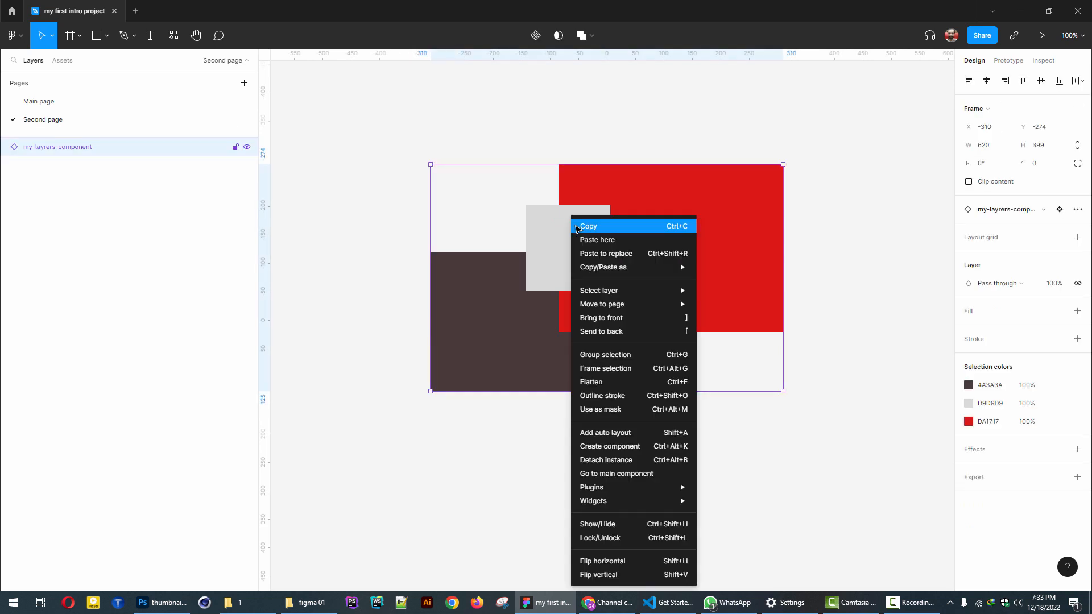
click(611, 479)
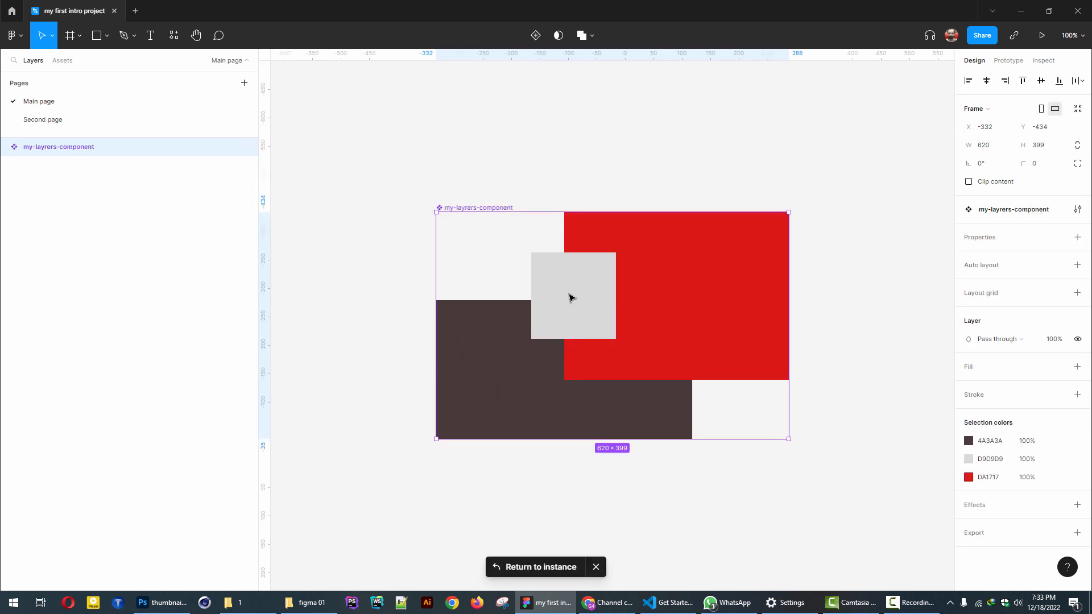
Step: Recolour the small grey square in the main component to green 28EA53 and check the instance on the Second page
click(560, 278)
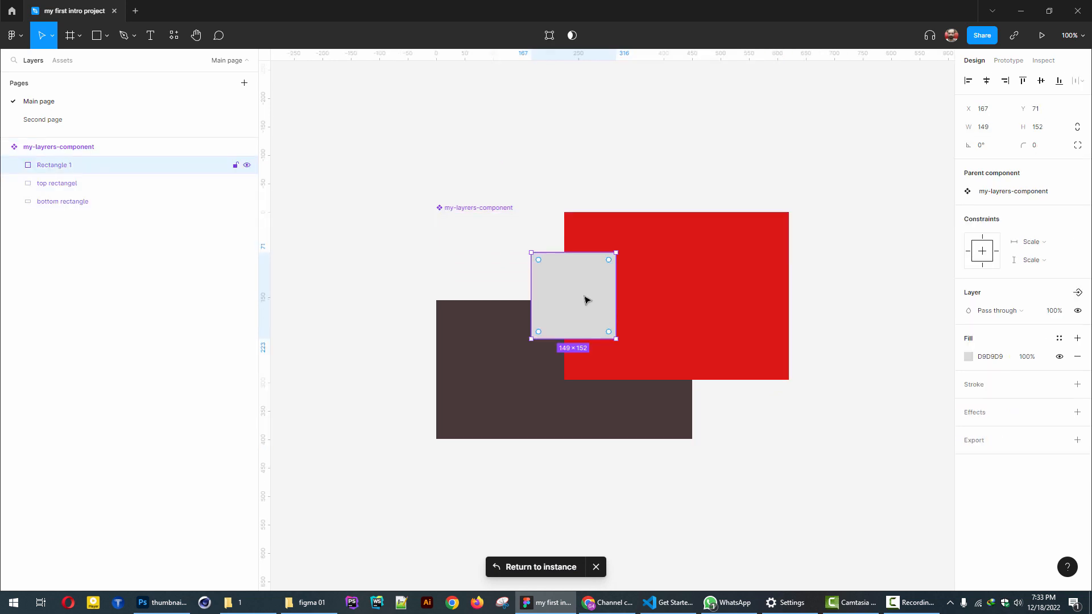
click(969, 357)
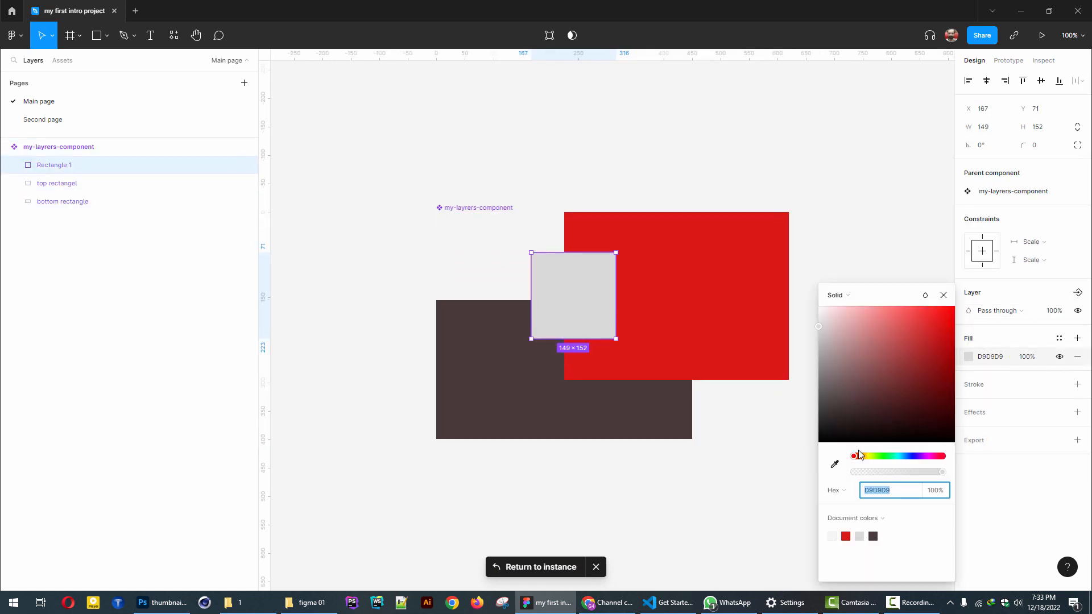
drag(862, 456, 887, 456)
click(905, 339)
drag(906, 347, 935, 314)
click(943, 295)
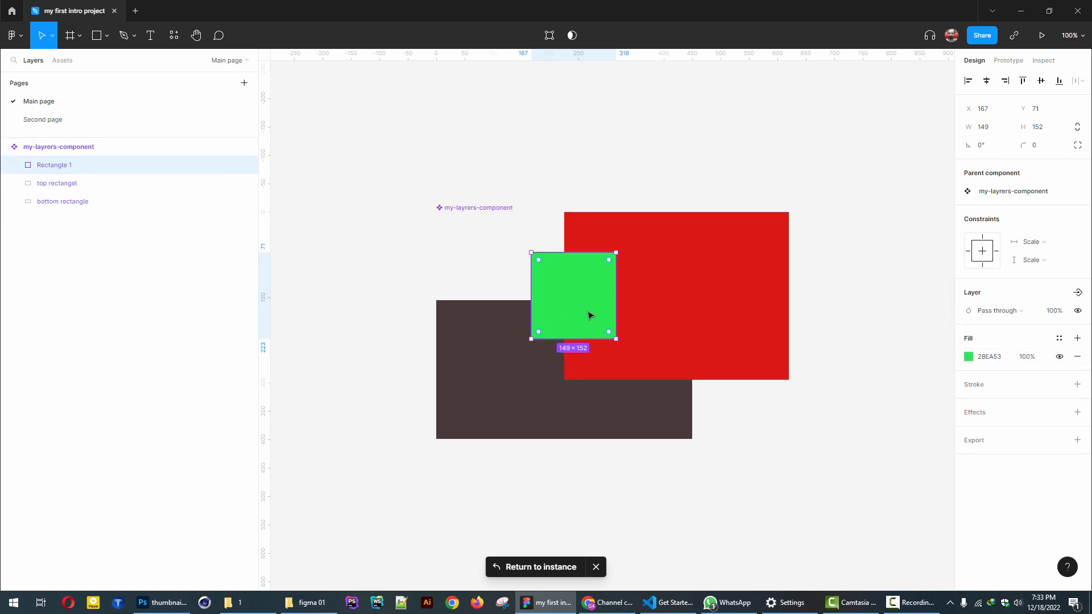
click(32, 120)
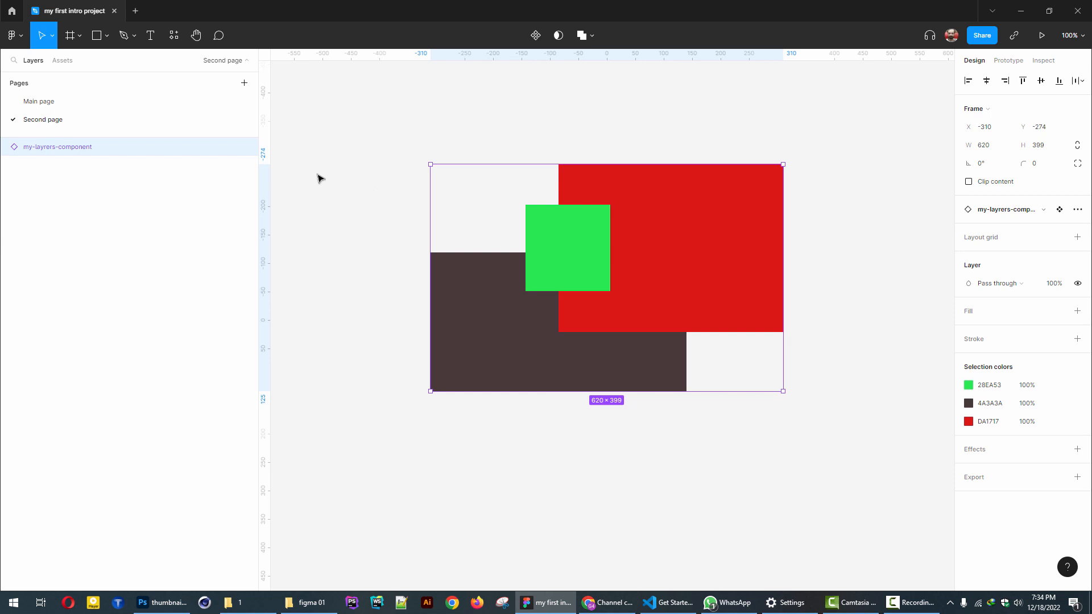
click(63, 108)
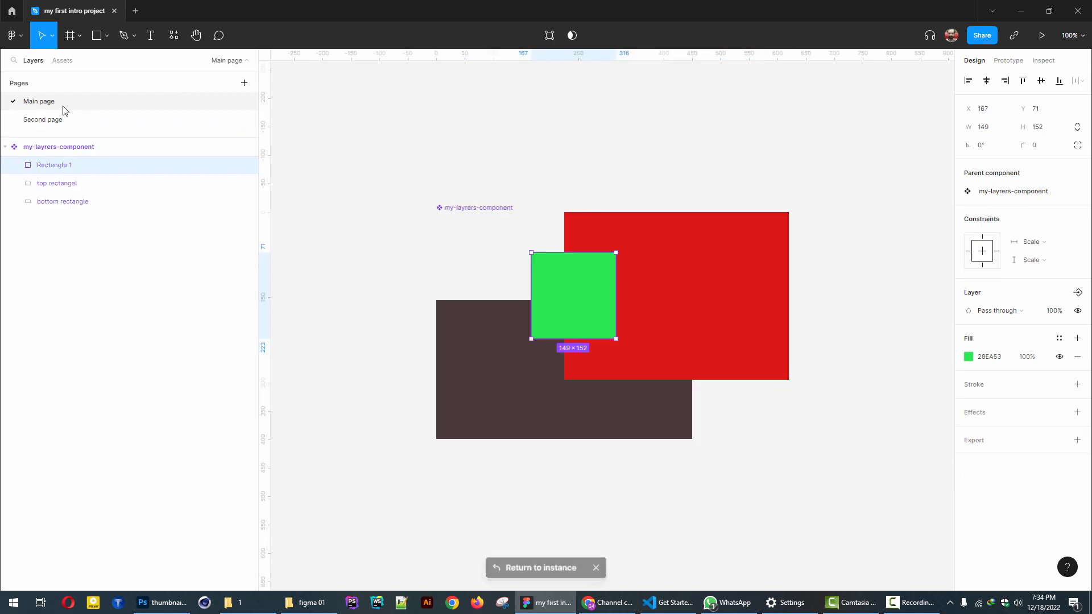
Step: Move the whole my-layrers-component to the right and slightly up on the Main page, clearing canvas space beside it
click(471, 212)
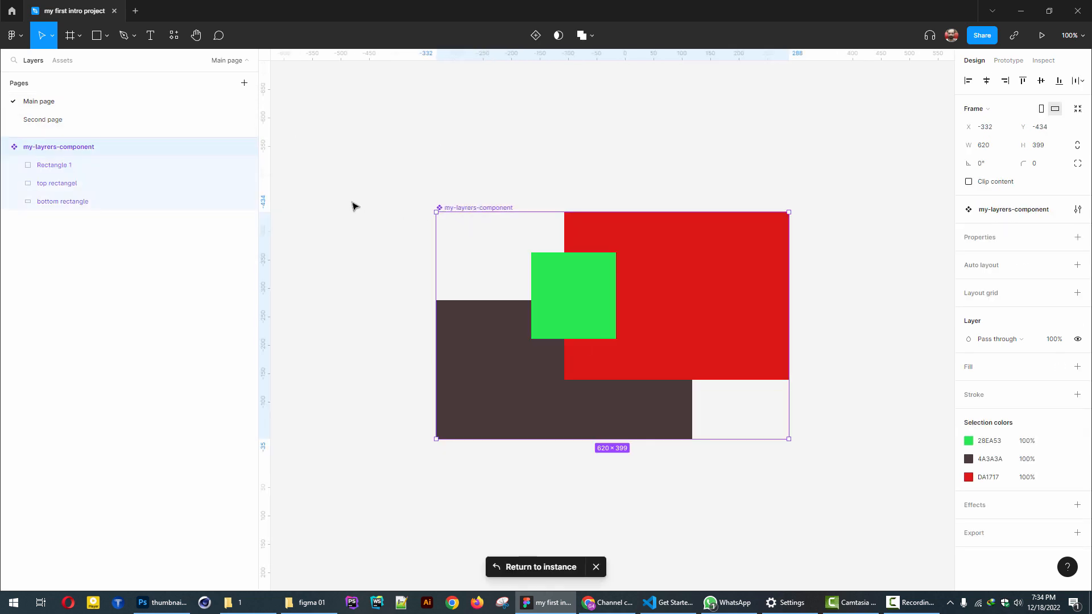
drag(465, 213, 711, 152)
click(407, 163)
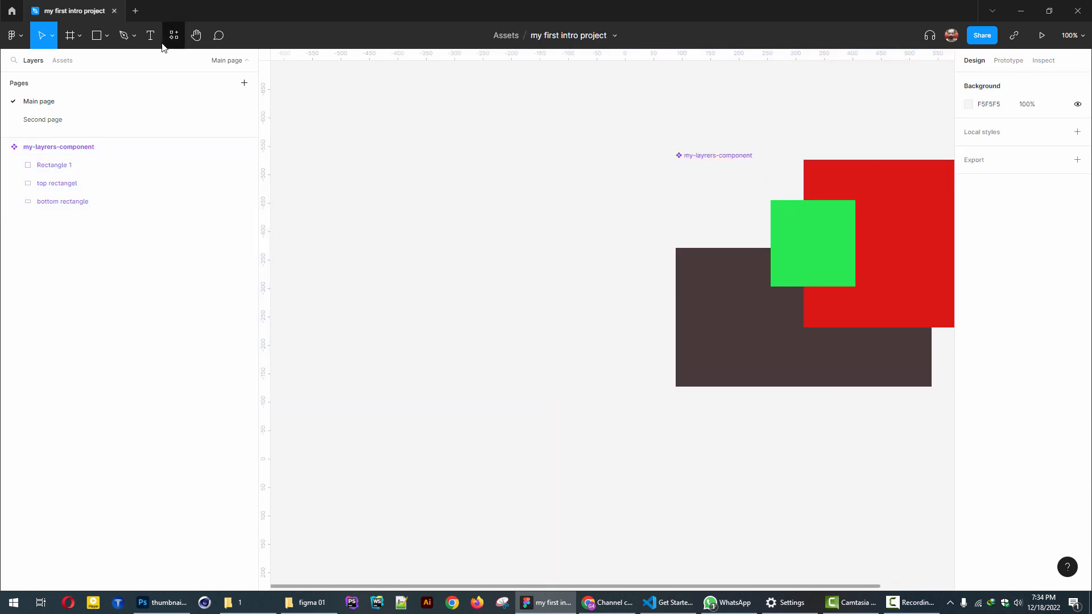
Step: Draw a rectangle about 218 × 51 in the empty space beside the component and add the text "Press me" on it
click(98, 36)
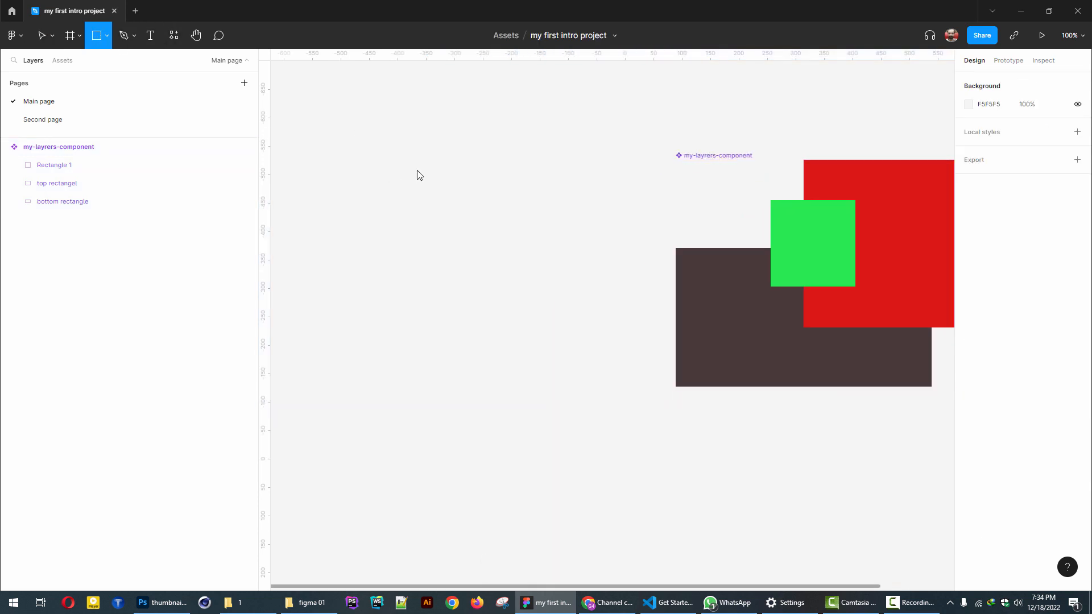
drag(366, 148, 490, 177)
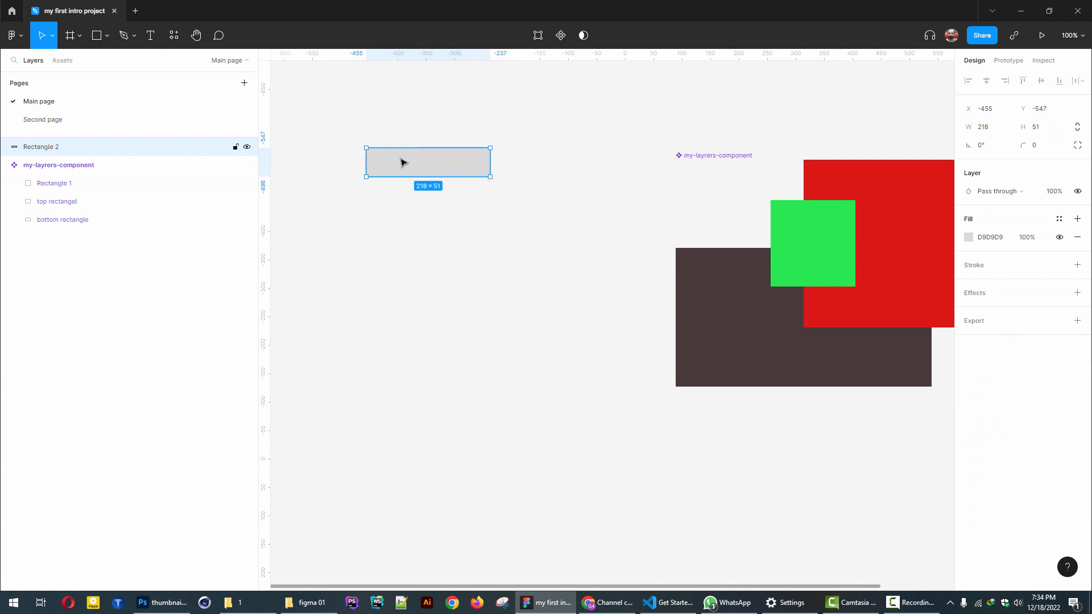
scroll(401, 164, up, 5)
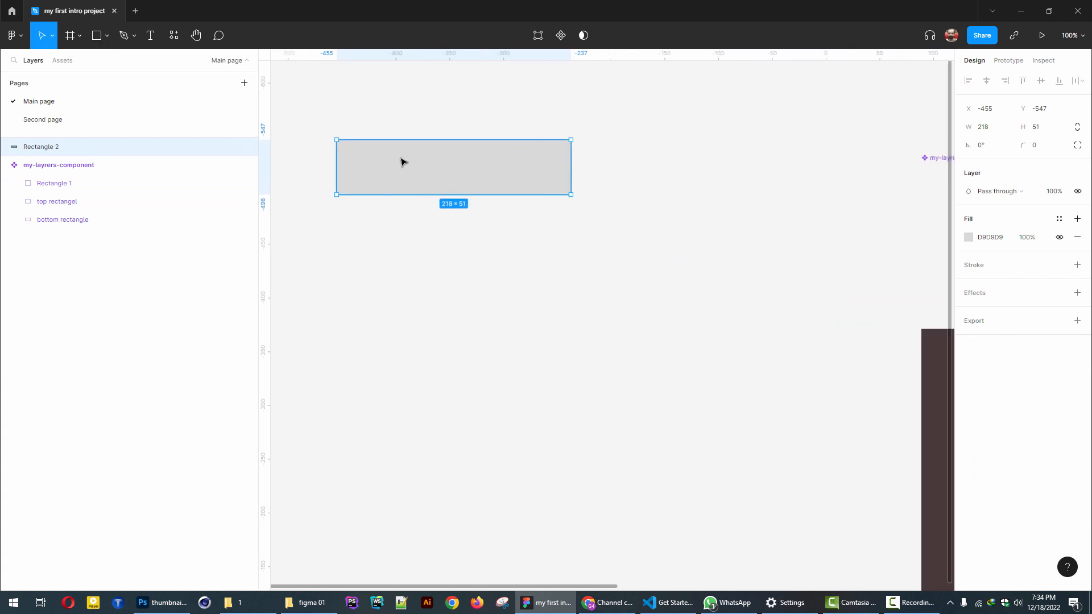
click(151, 37)
click(409, 160)
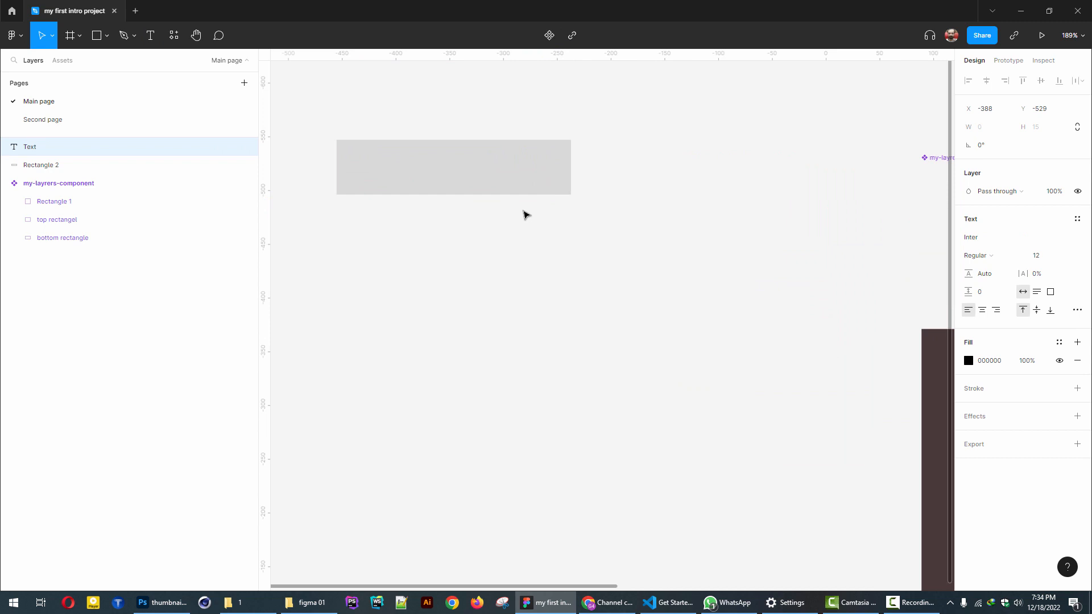
text(Press m)
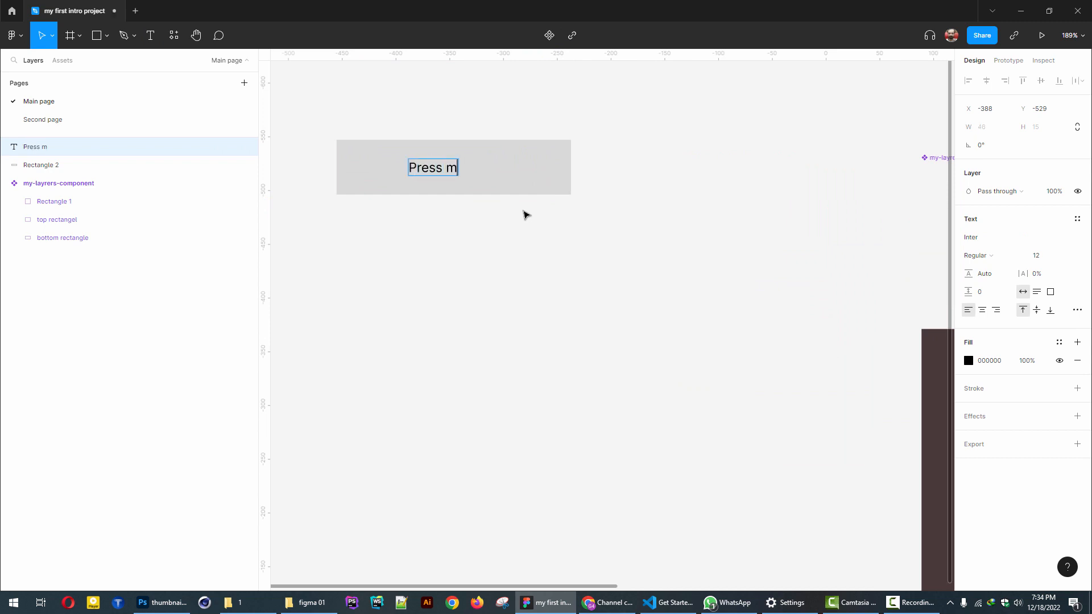
text(e)
Step: Combine the text and rectangle into an auto layout frame with item spacing 0 and horizontal and vertical padding of 15
shift+click(40, 165)
click(1077, 172)
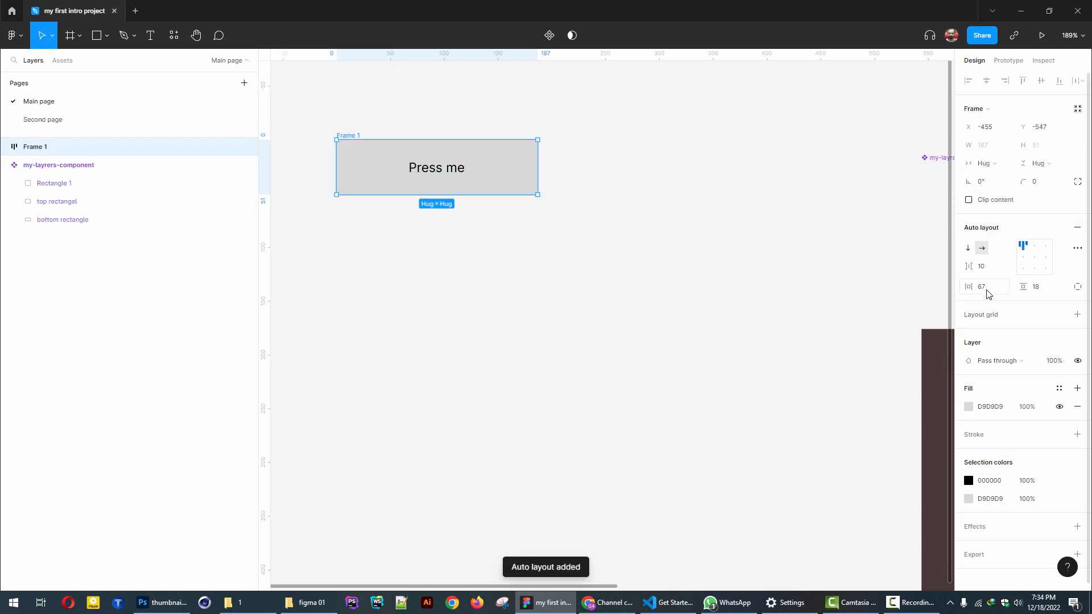
click(988, 269)
text(0)
key(Tab)
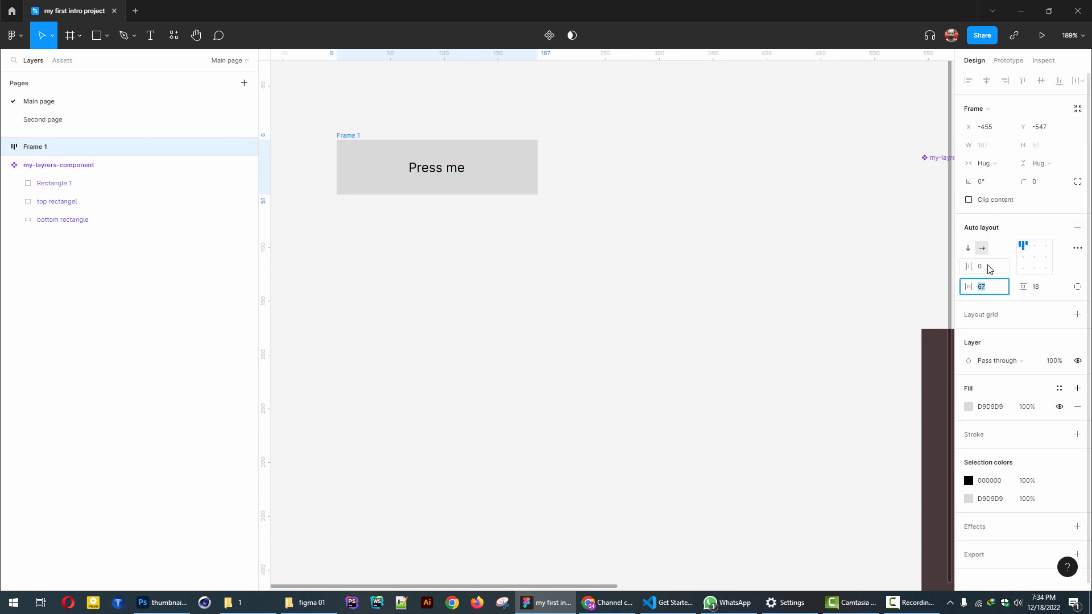
text(15)
key(Tab)
text(15)
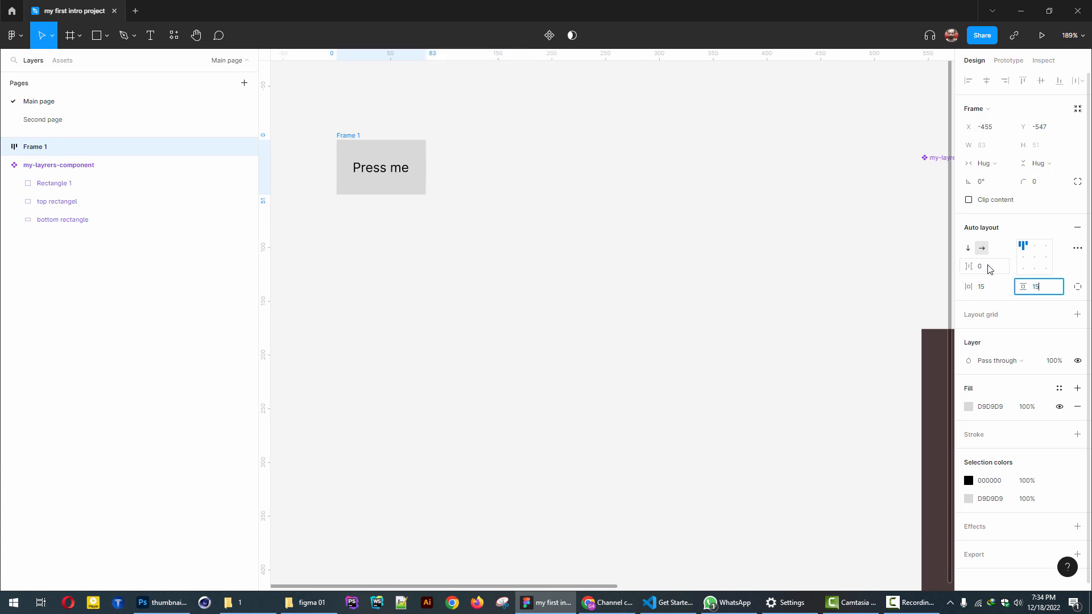
key(Tab)
Step: Set the font size of the "Press me" text to 16
click(380, 165)
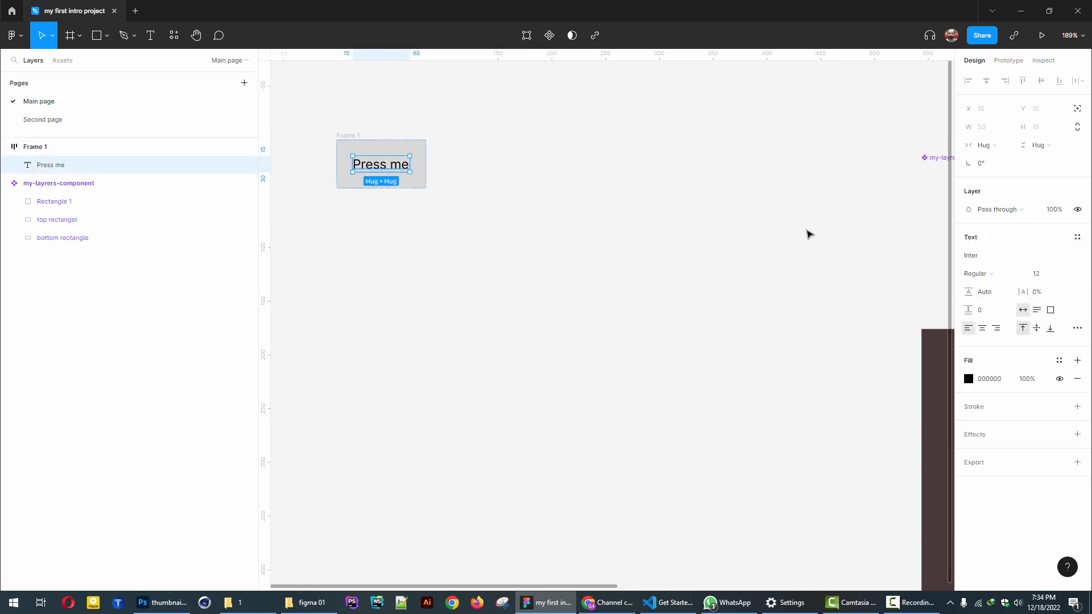
click(1046, 274)
key(Tab)
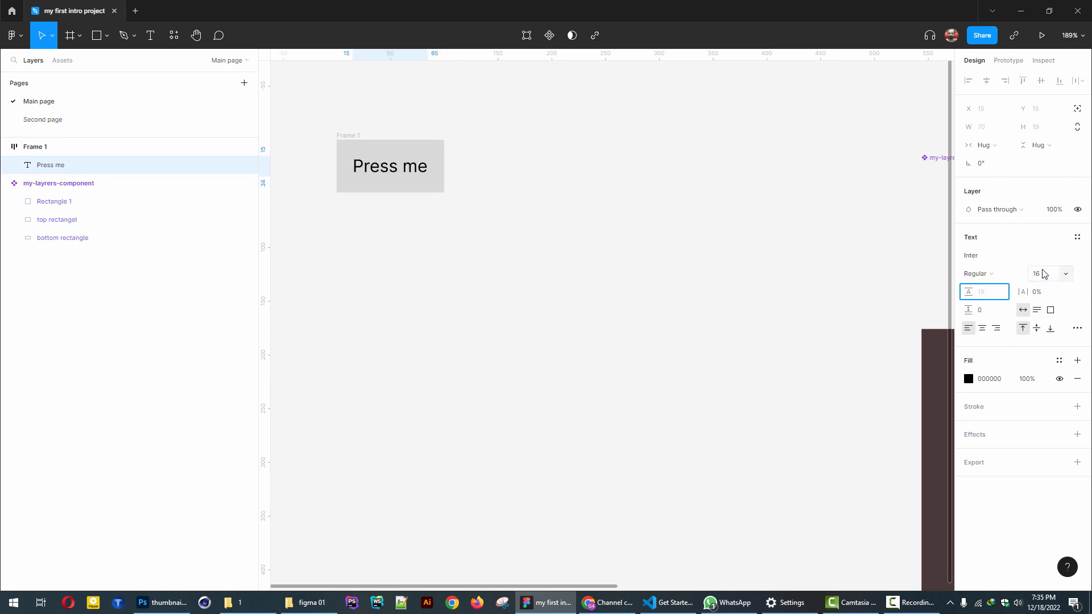
Step: Set the button frame's vertical padding to 10
click(349, 141)
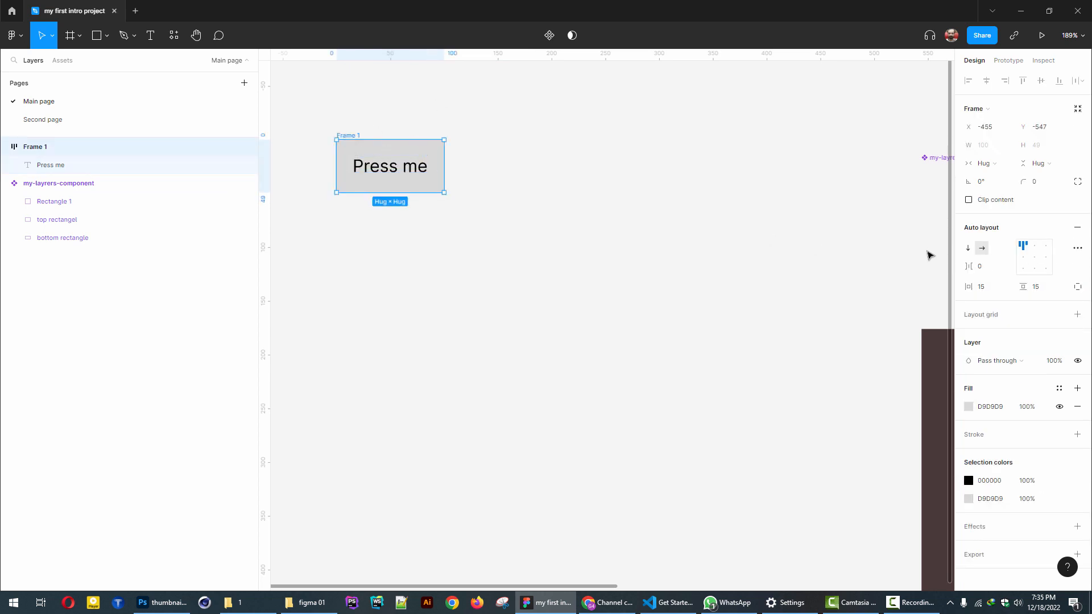
click(990, 288)
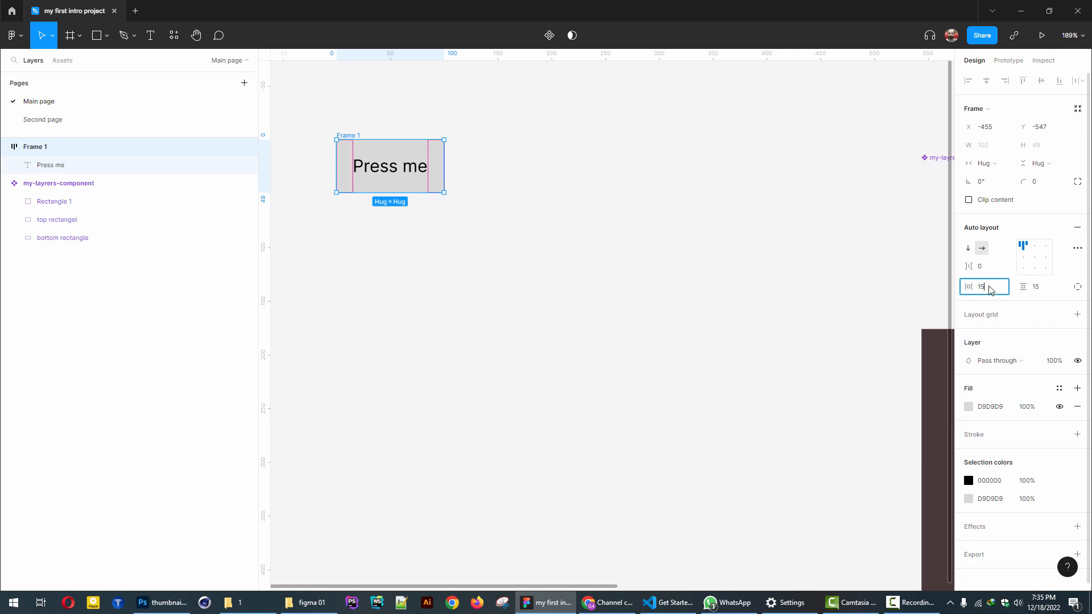
click(1037, 287)
text(10)
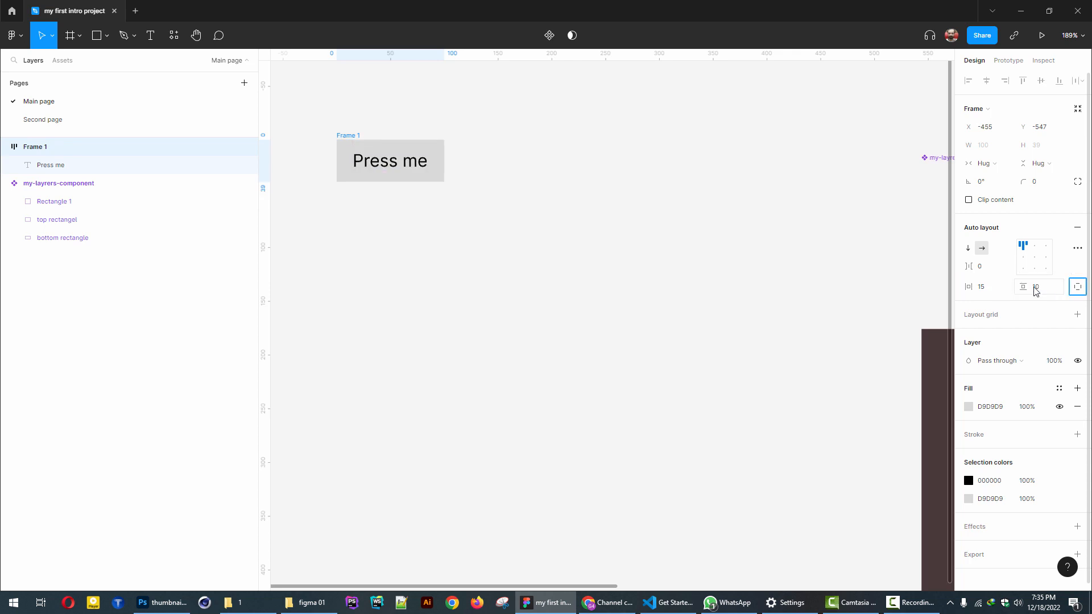
key(Return)
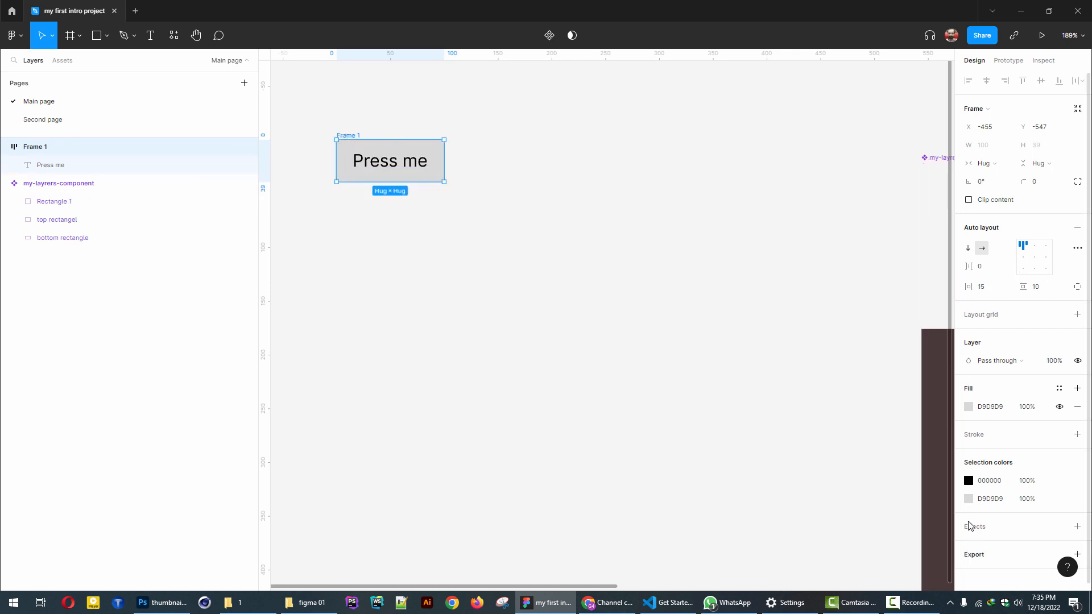
Step: Recolour the button frame's background to blue 1BA9D6 and its text to white FFFFFF
click(970, 500)
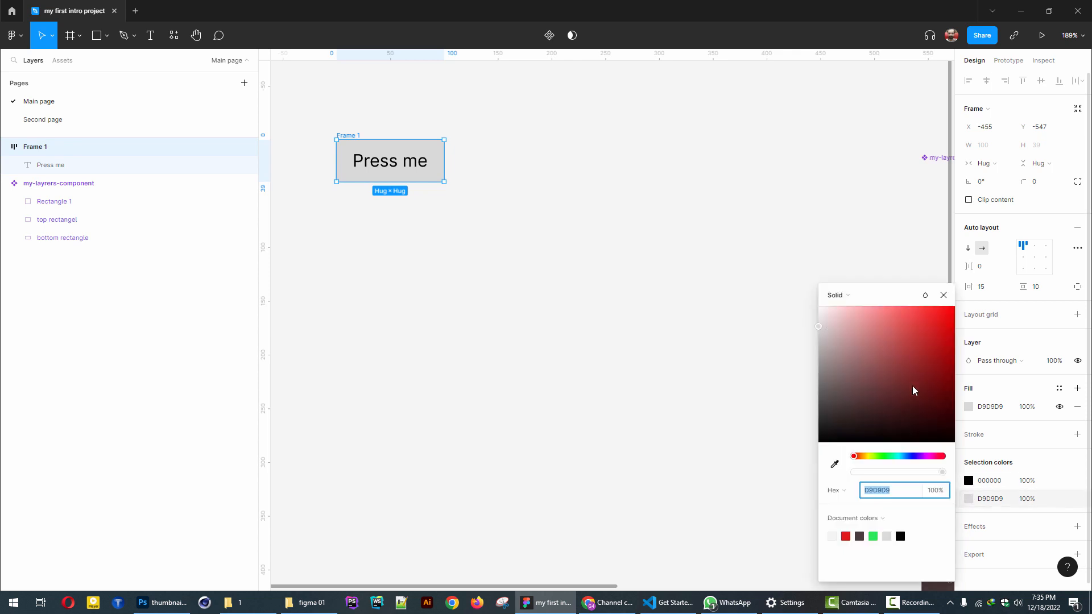
drag(854, 458, 902, 458)
click(938, 330)
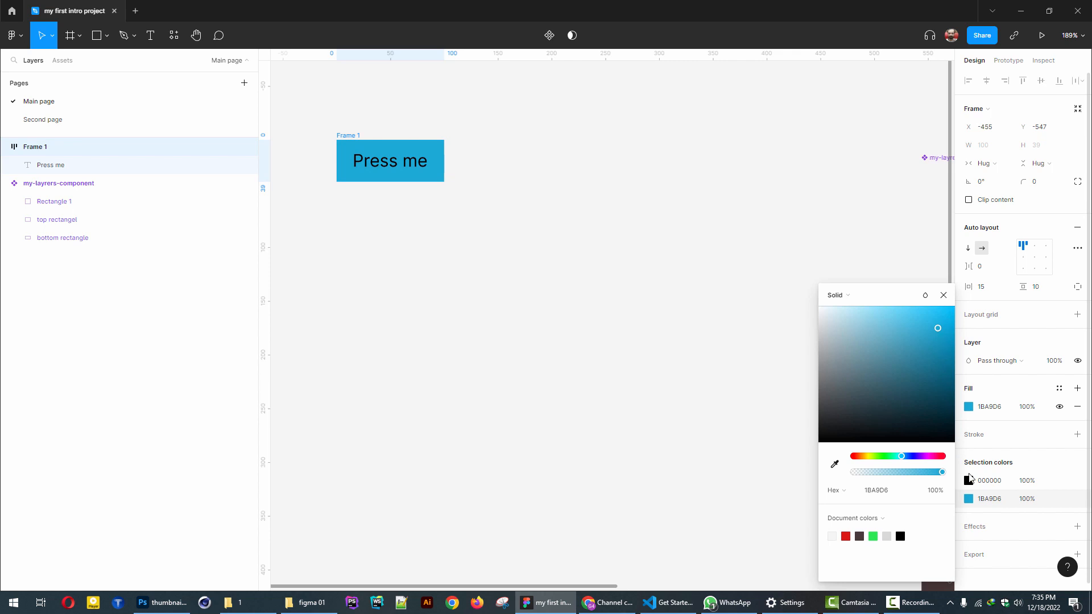
click(970, 481)
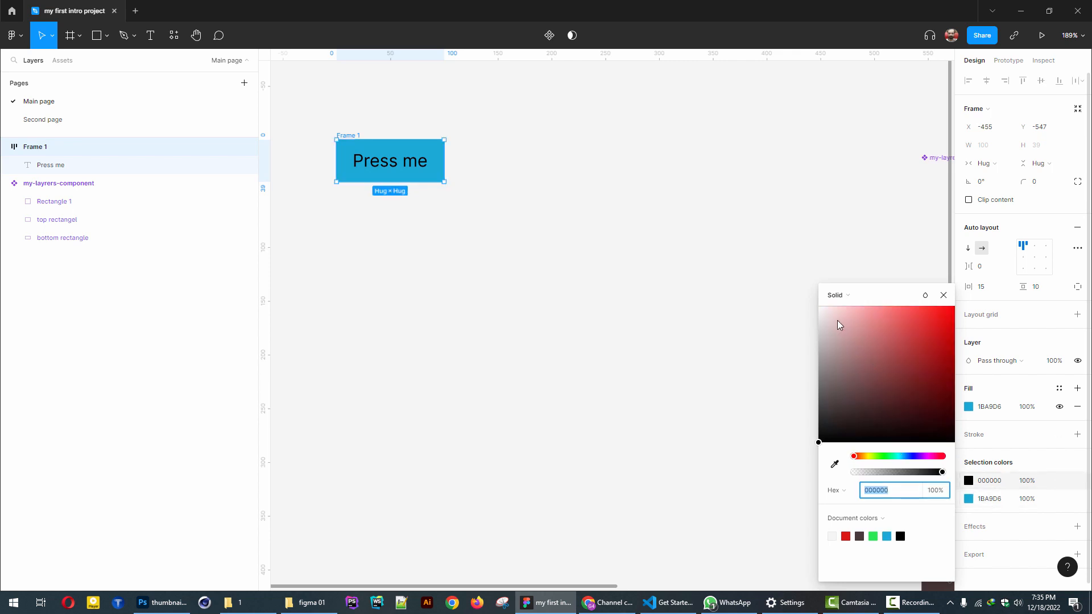
drag(838, 325, 804, 295)
click(943, 295)
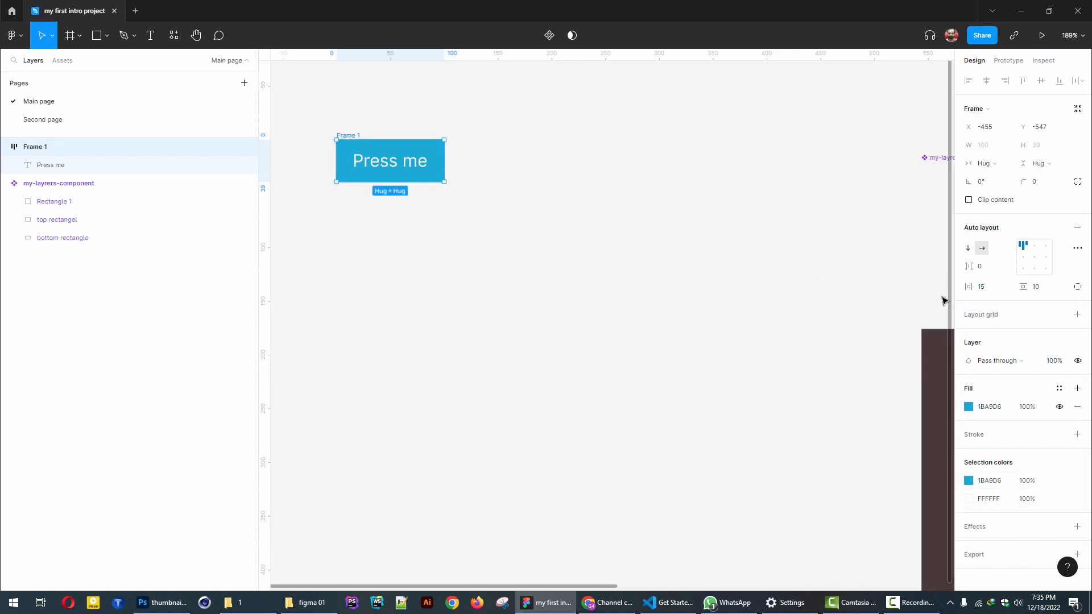
Step: Round the button frame's corners to a radius of 5 and reselect the frame
click(1045, 186)
text(5)
key(Tab)
click(465, 254)
scroll(387, 249, down, 4)
click(362, 174)
scroll(362, 175, up, 3)
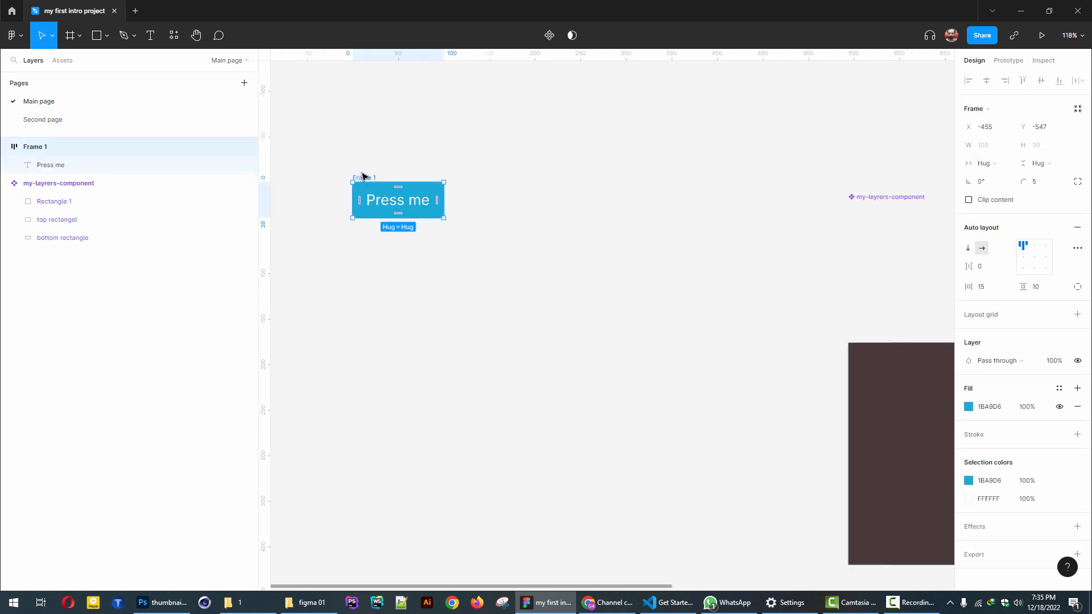
Step: Rename the "Press me" button frame to "btn-primary" and collapse its layer
double_click(369, 176)
text(btn-primary)
key(Return)
click(4, 147)
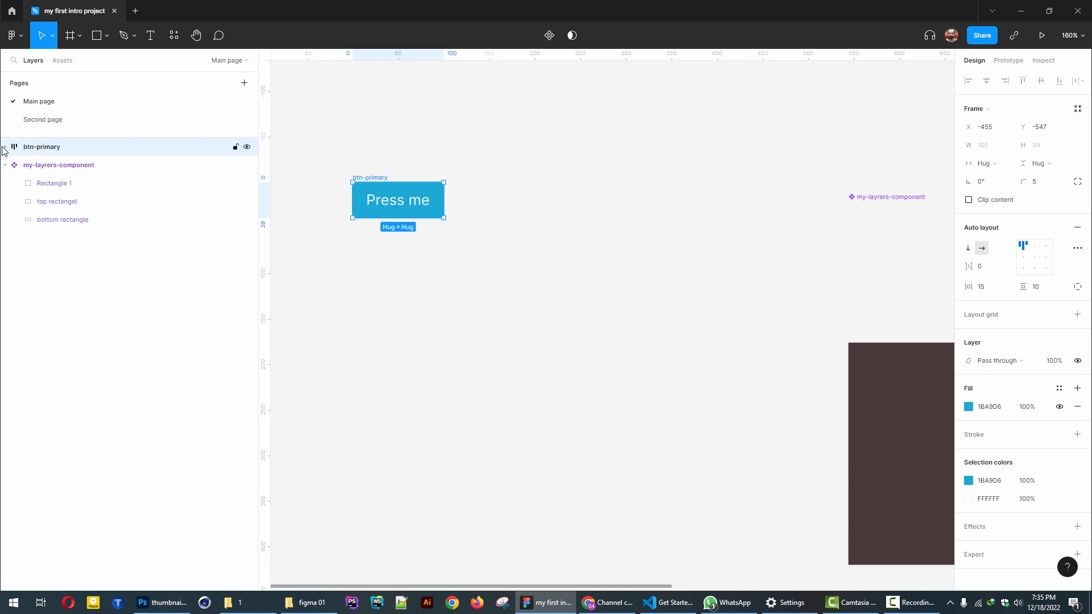
Step: Convert the btn-primary frame into a component and check the file's local components
click(68, 60)
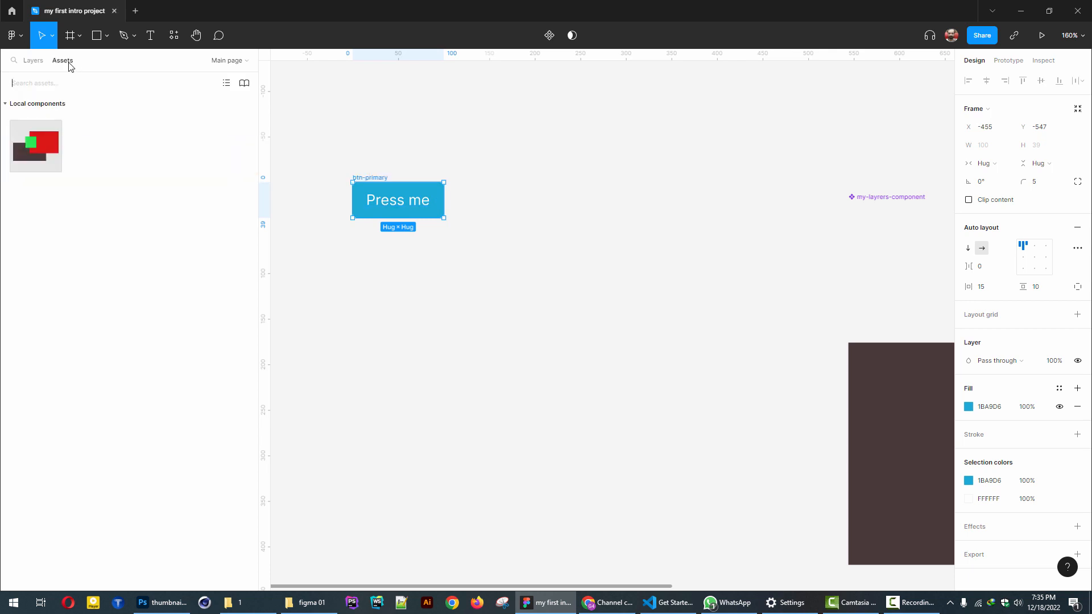
click(34, 61)
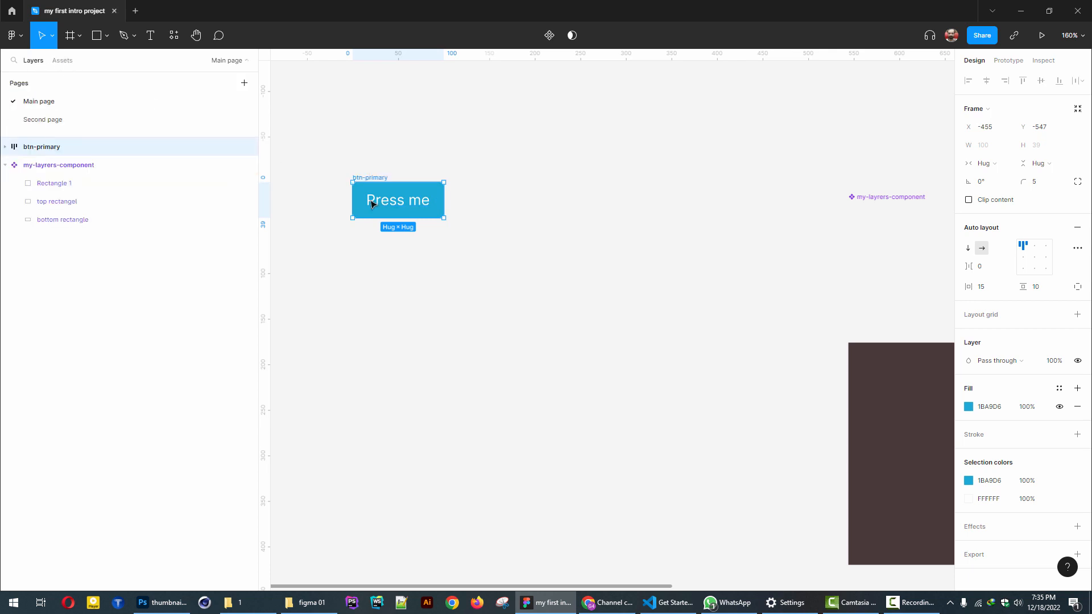
right_click(56, 147)
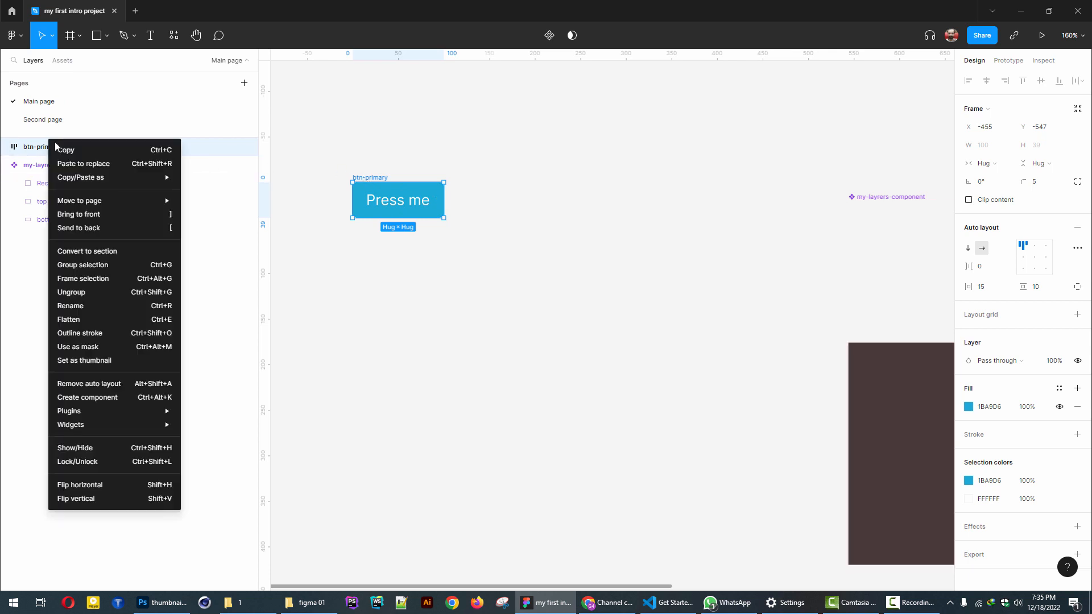
click(88, 398)
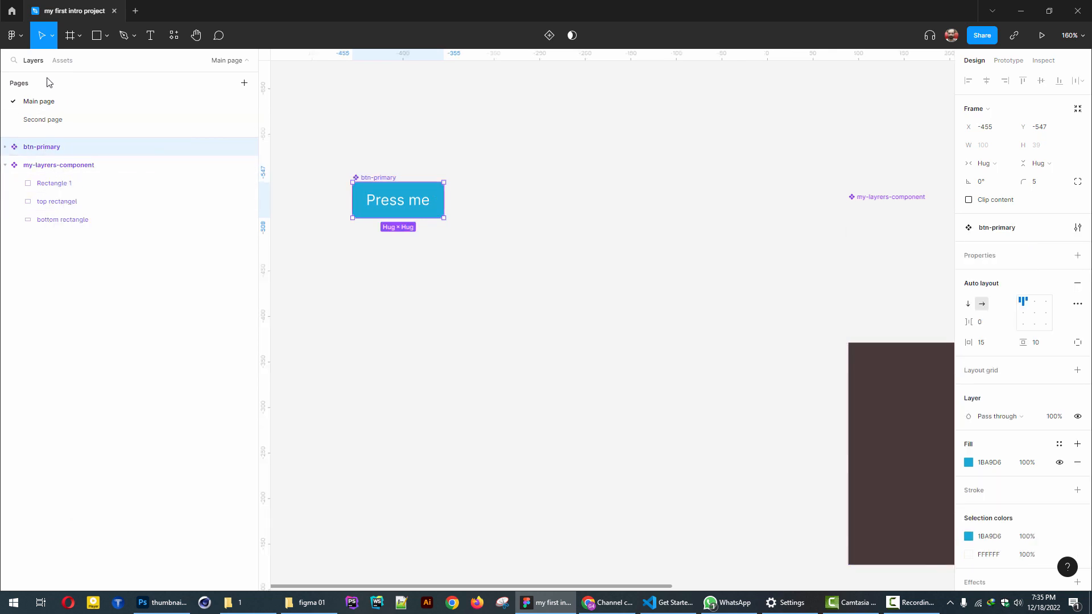
click(62, 60)
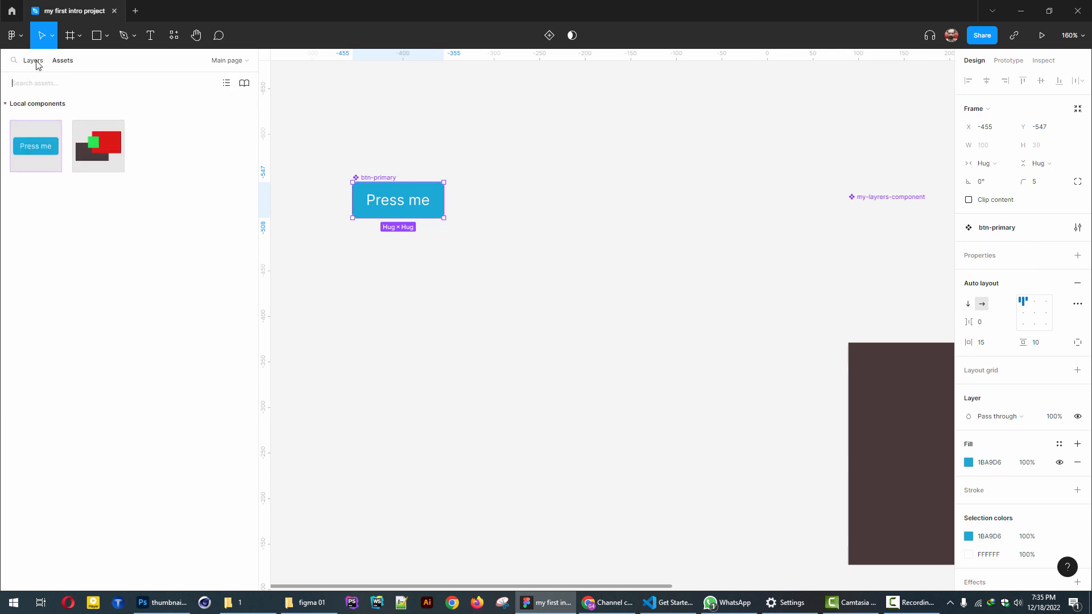
Step: Place an instance of the btn-primary component on the Second page, beside the overlapping rectangles
click(35, 61)
click(39, 120)
click(61, 61)
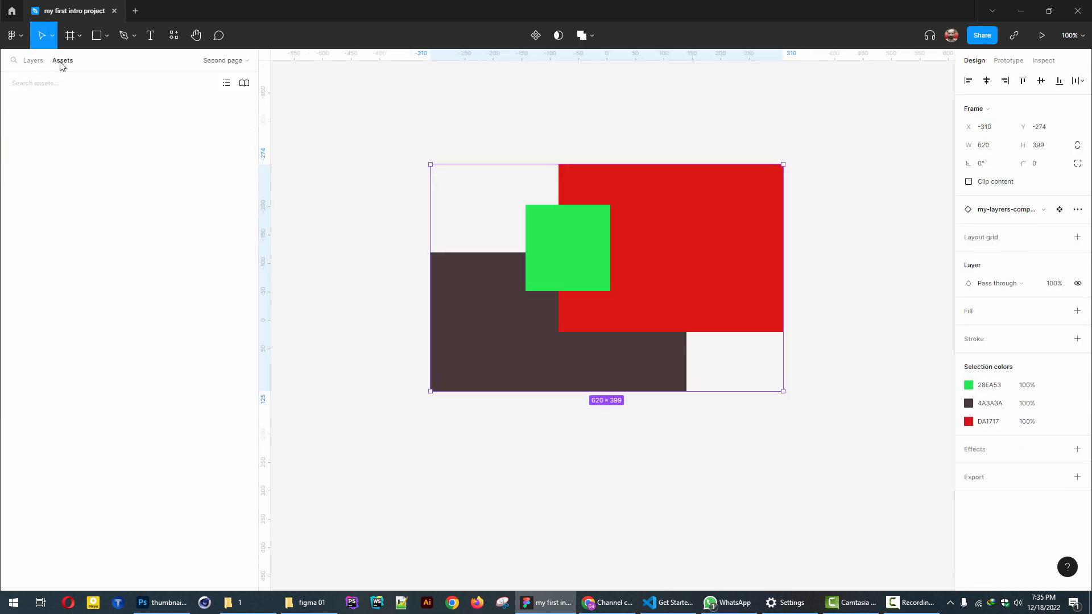
drag(34, 152, 425, 328)
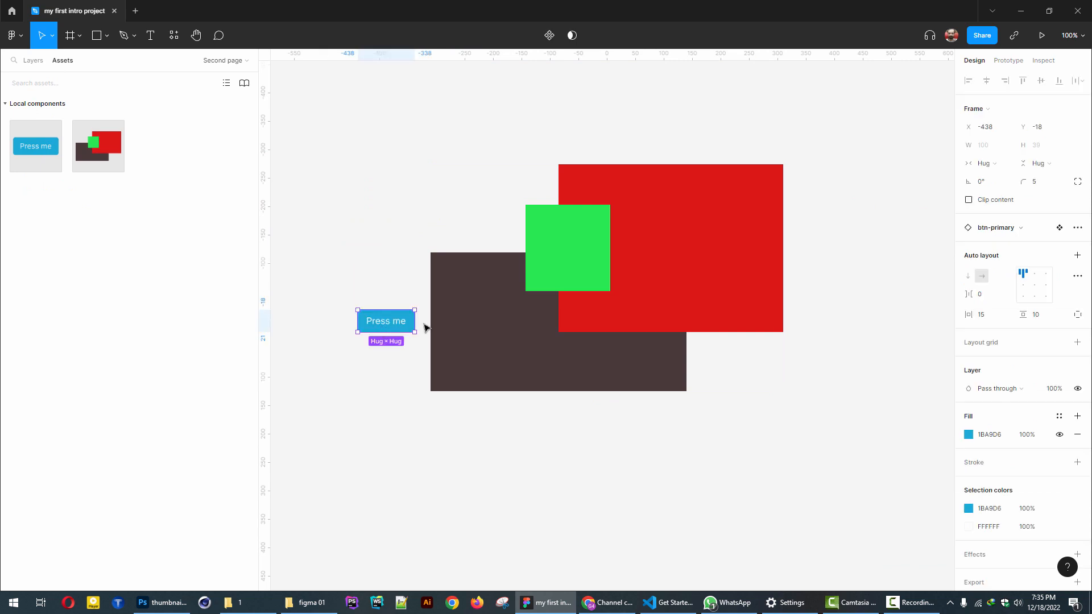
Step: Delete the overlapping-rectangles instance from the Second page and move the button instance to about X -147, Y -165
click(673, 278)
key(Delete)
click(367, 323)
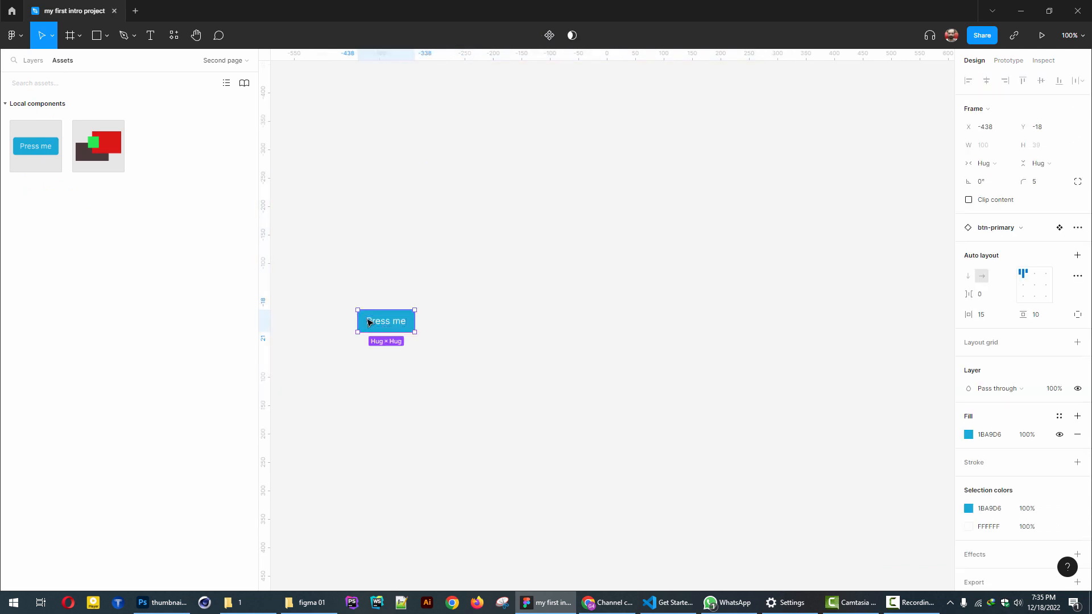
key(shift+2)
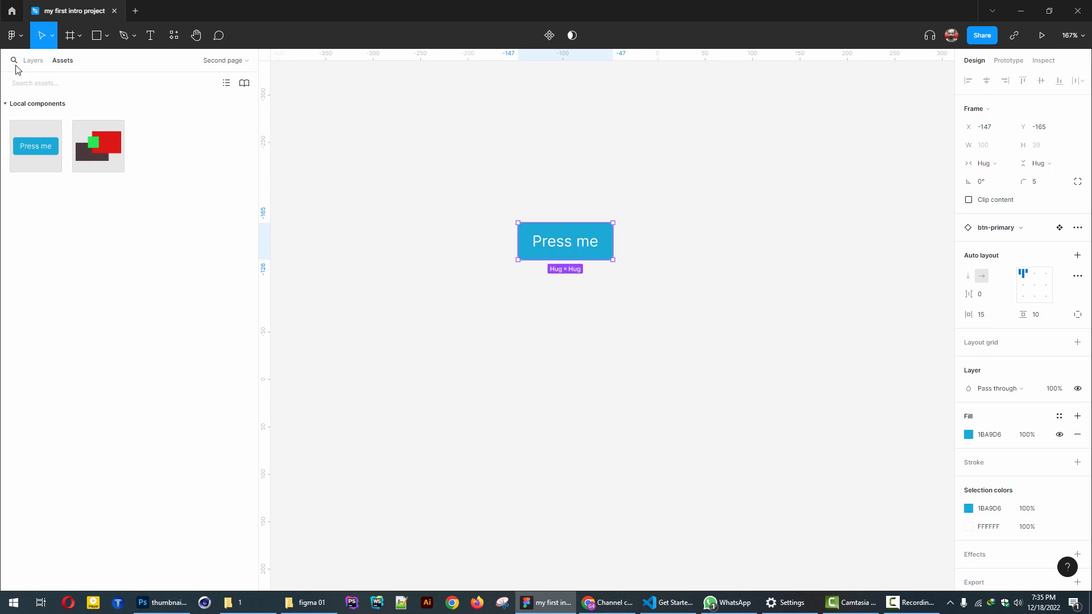
Step: Change the main btn-primary component's text on the Main page to "Login" and return to the Second page
click(34, 61)
click(54, 106)
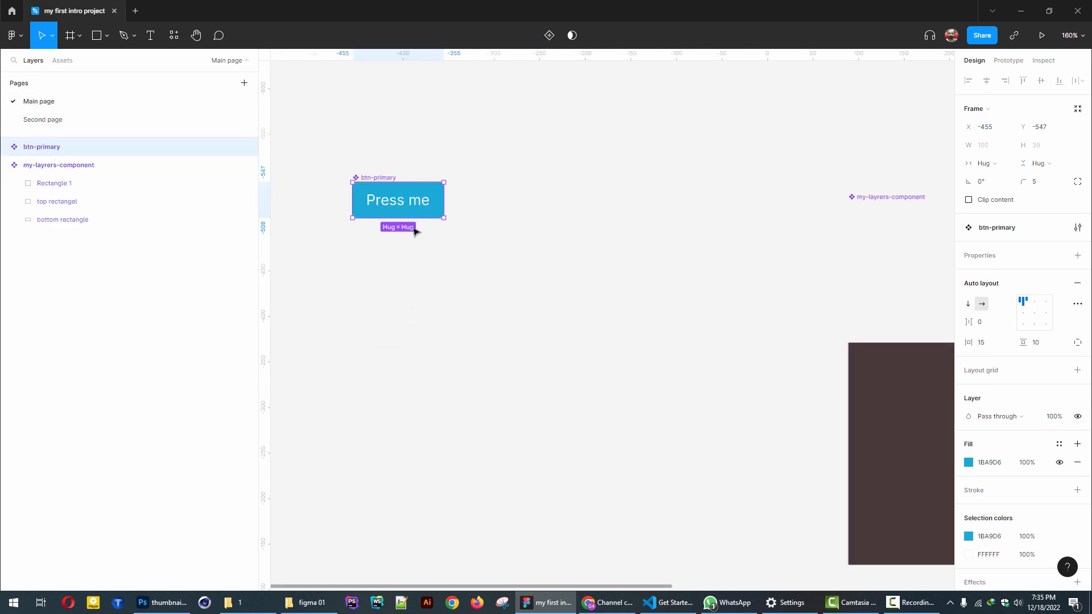
key(t)
click(399, 201)
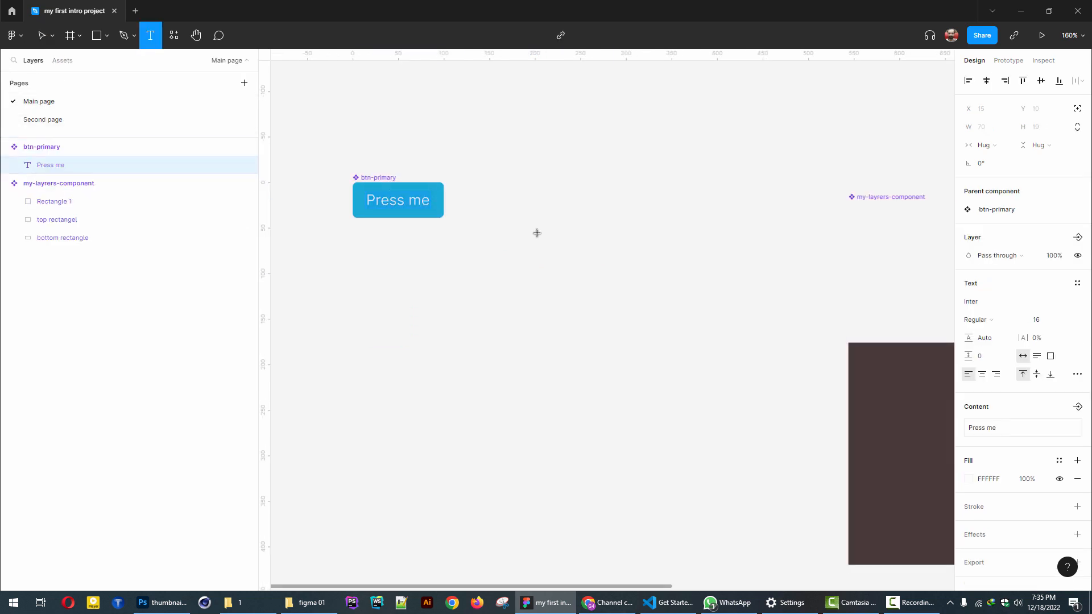
text(Login b)
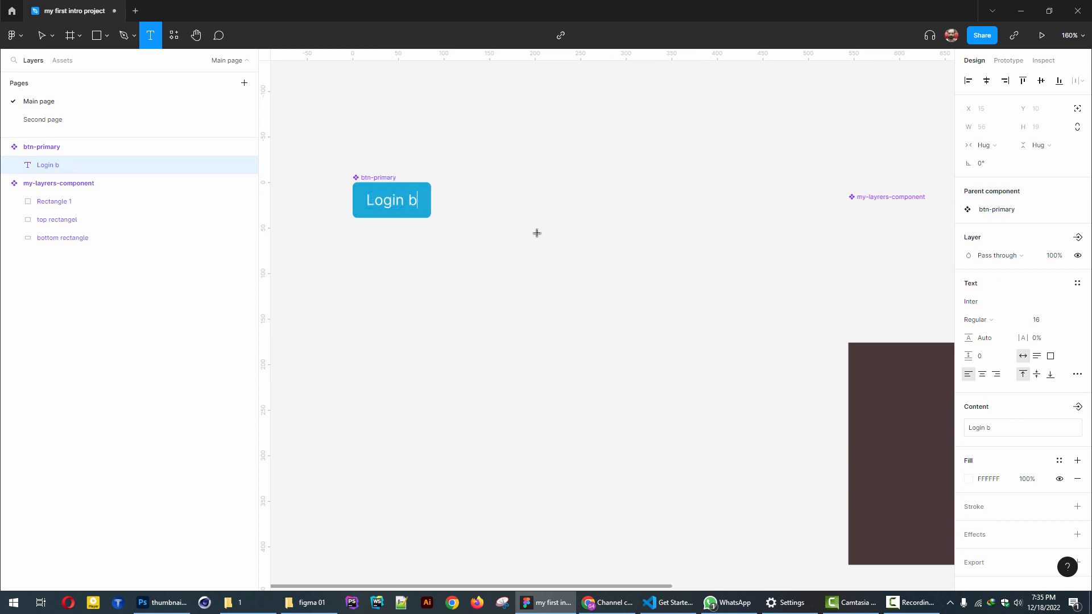
text(ut)
key(BackSpace)
key(BackSpace)
key(BackSpace)
key(Escape)
click(60, 118)
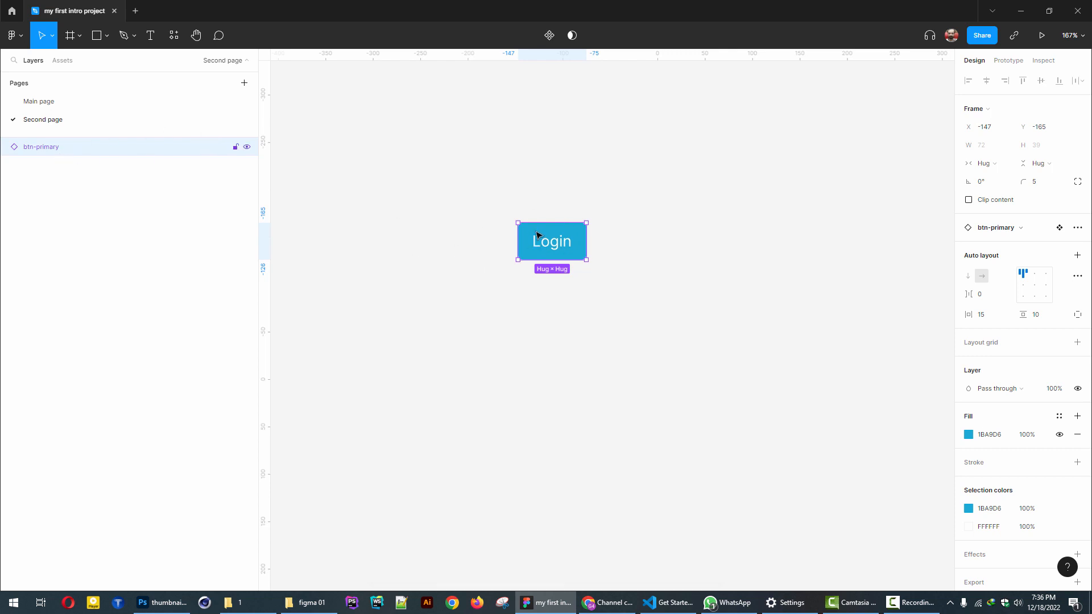
Step: Try duplicating the Login button instance alongside the original twice, undoing each copy
drag(537, 243, 666, 243)
drag(789, 271, 699, 288)
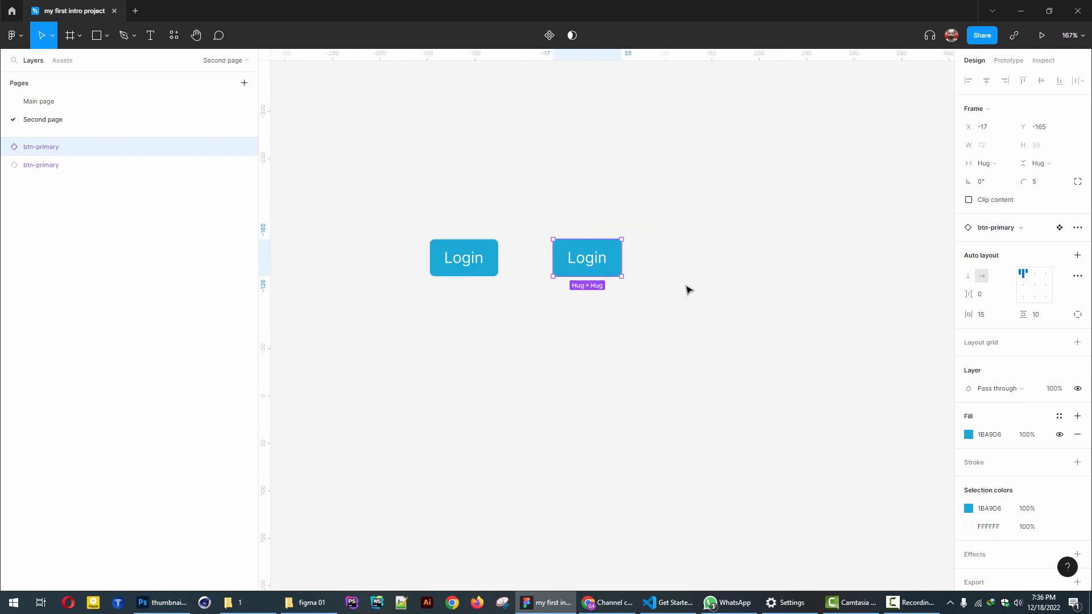
key(ctrl+z)
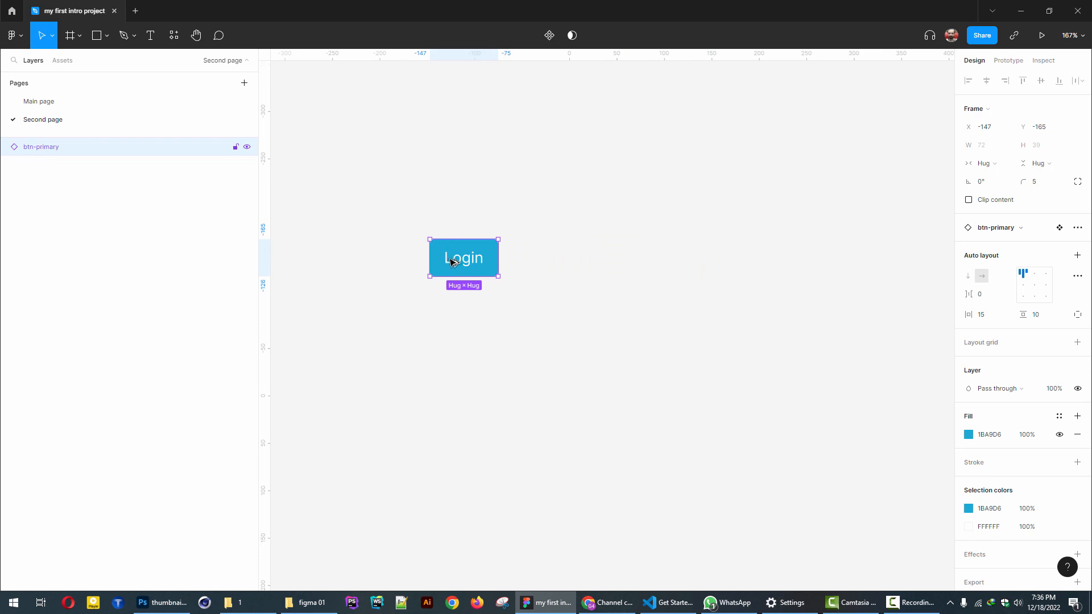
drag(450, 262, 571, 260)
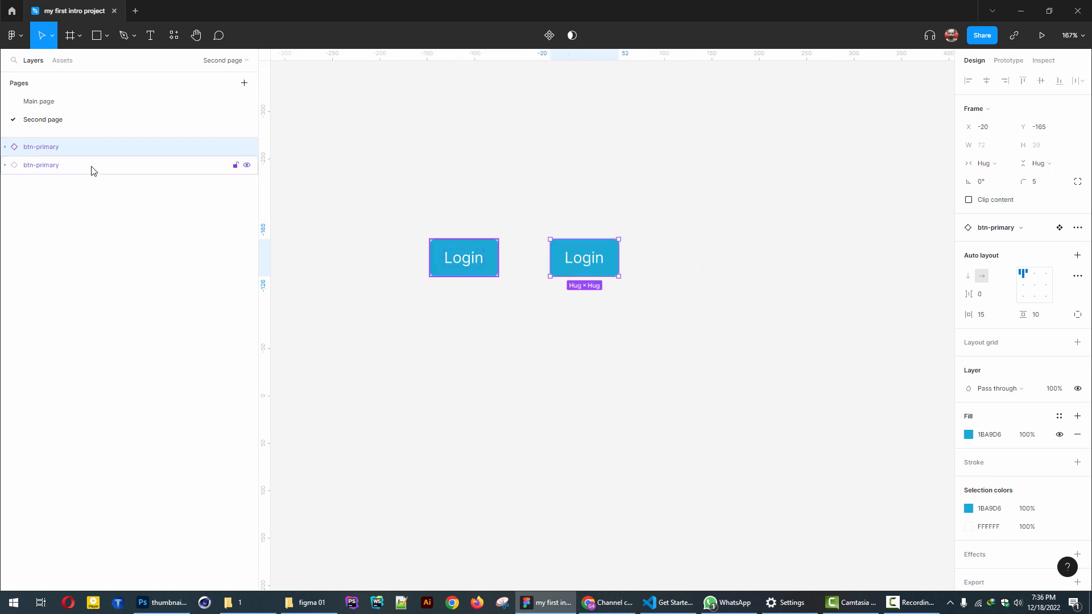
key(ctrl+z)
Step: Duplicate the Login button instance, place the copy at about X -49, Y -165, and fill it with red D61B1B
key(ctrl+d)
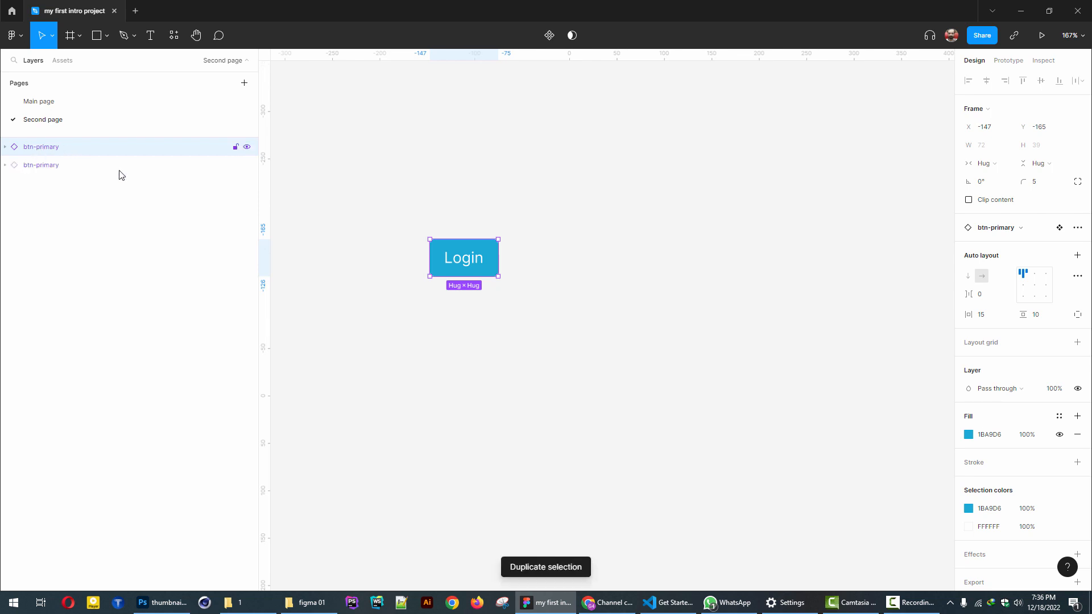
drag(458, 261, 551, 261)
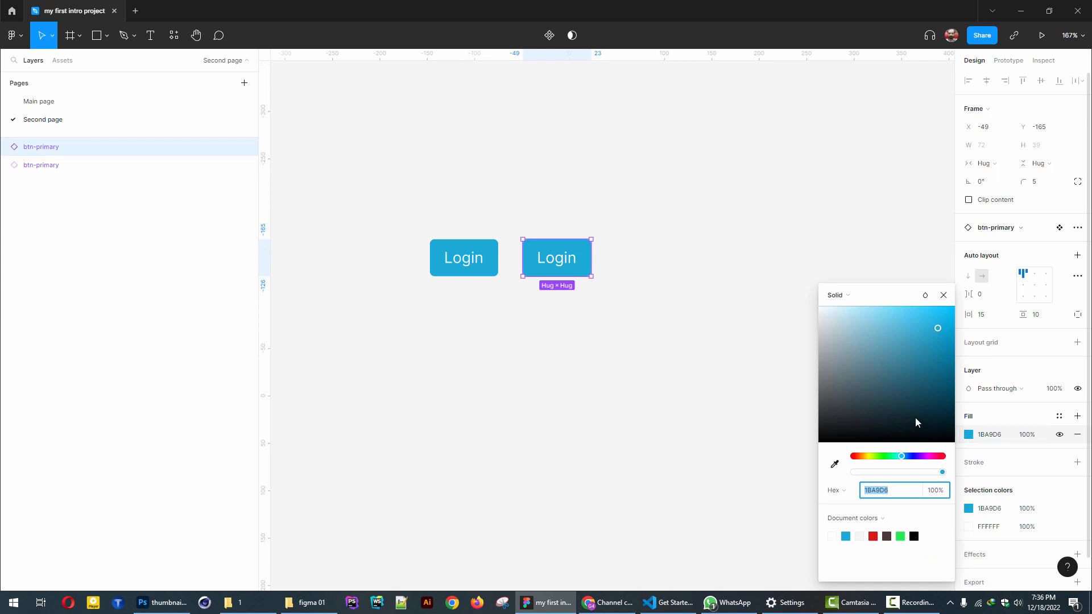
drag(906, 456, 853, 463)
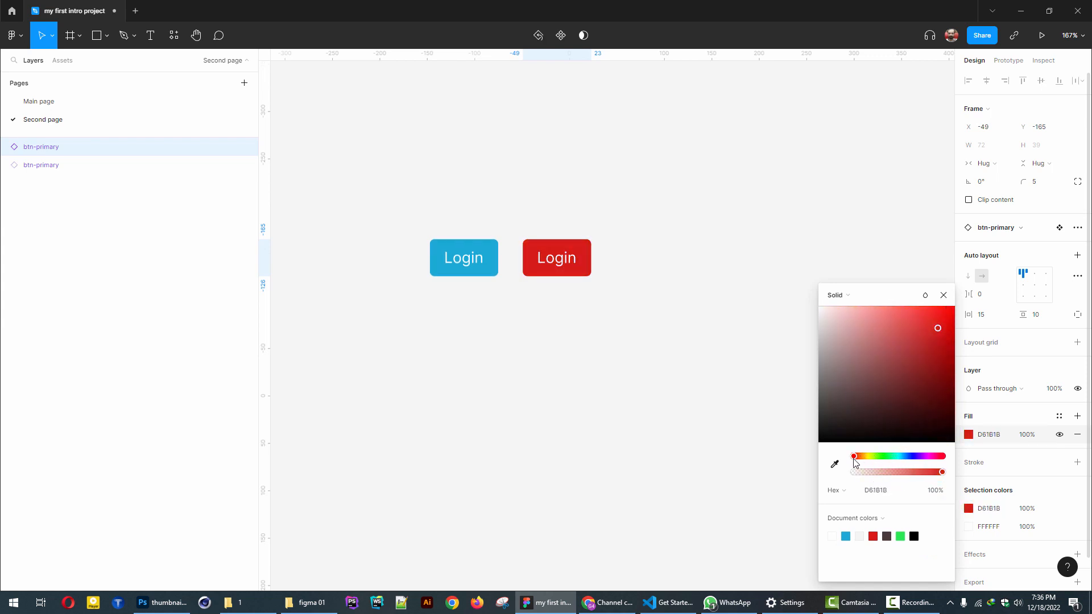
click(943, 295)
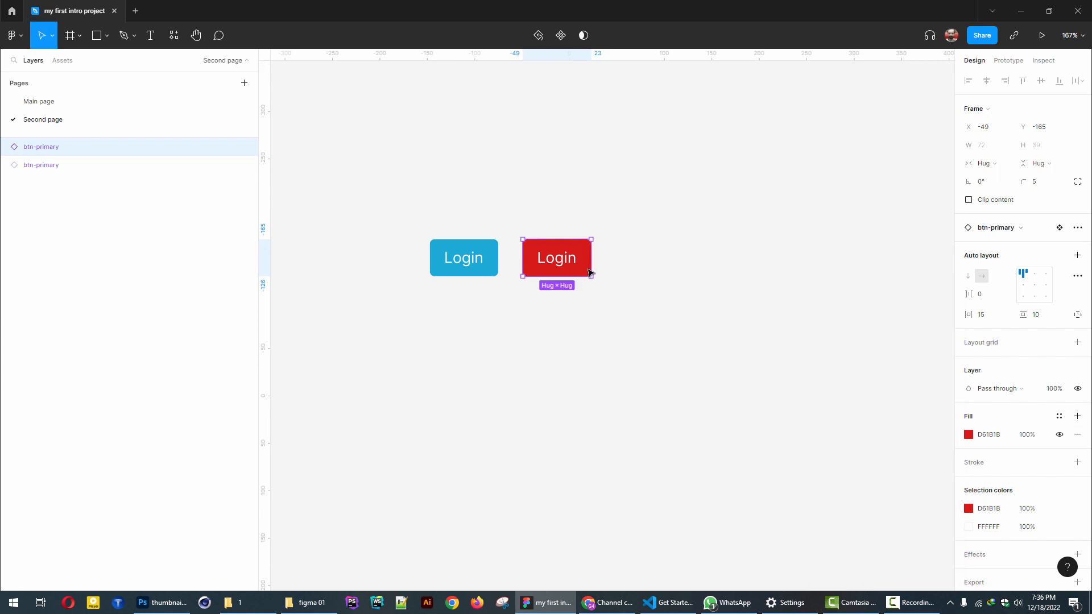
Step: Change the red button instance's text to "Delete"
double_click(551, 259)
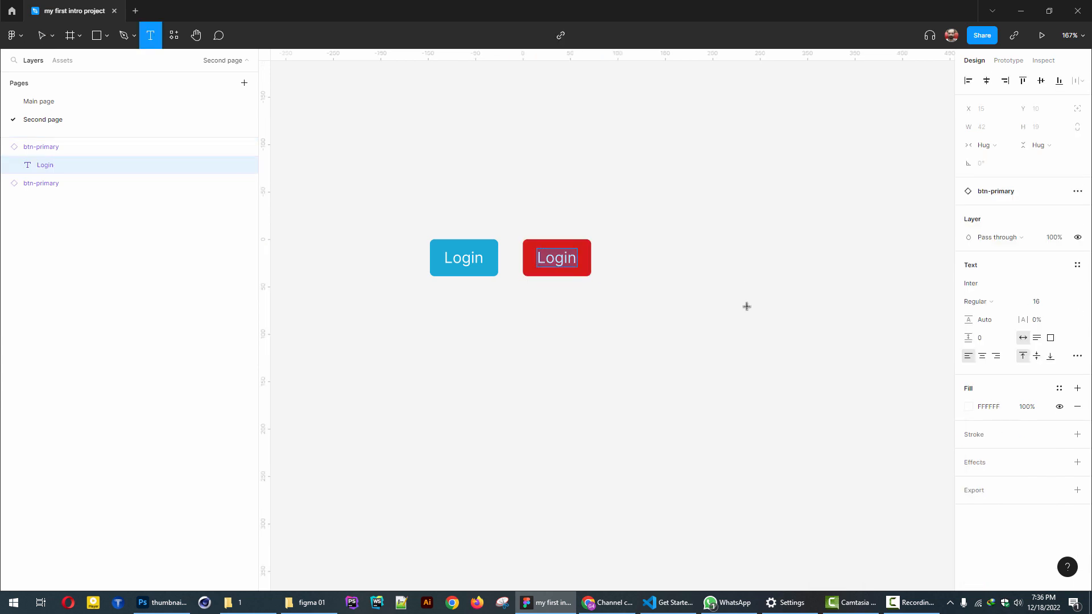
text(Delete)
key(Escape)
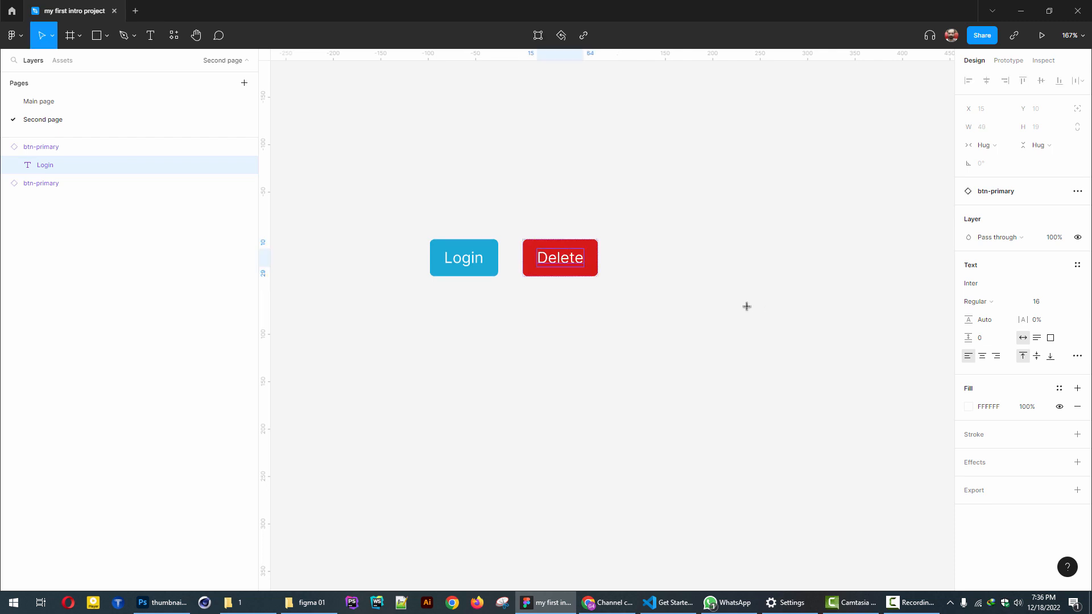
Step: Recolour the main btn-primary component's fill on the Main page to dark blue 1B2DD6
click(51, 101)
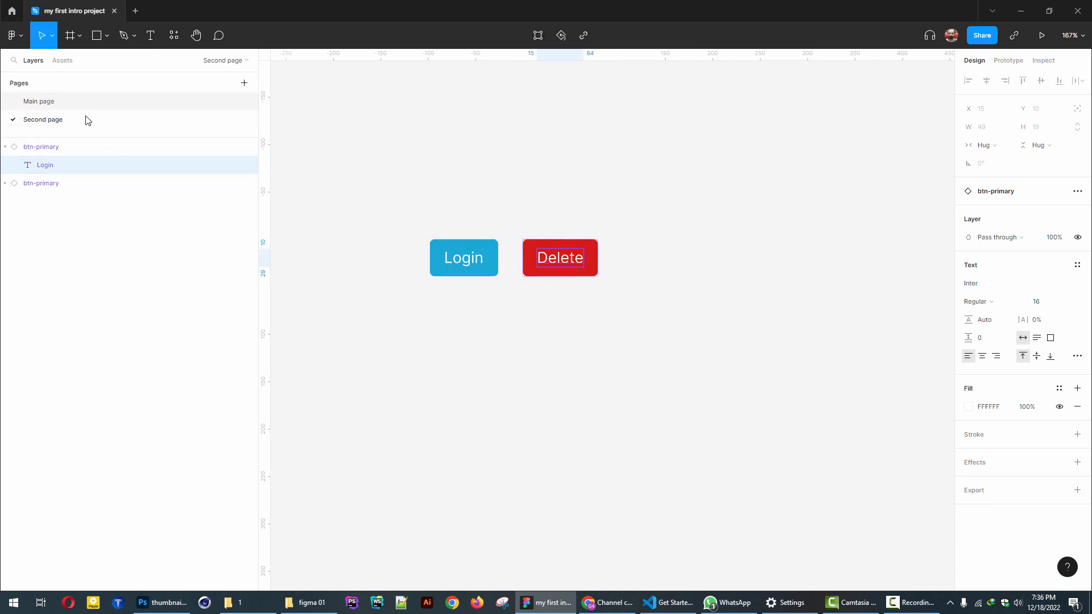
click(370, 180)
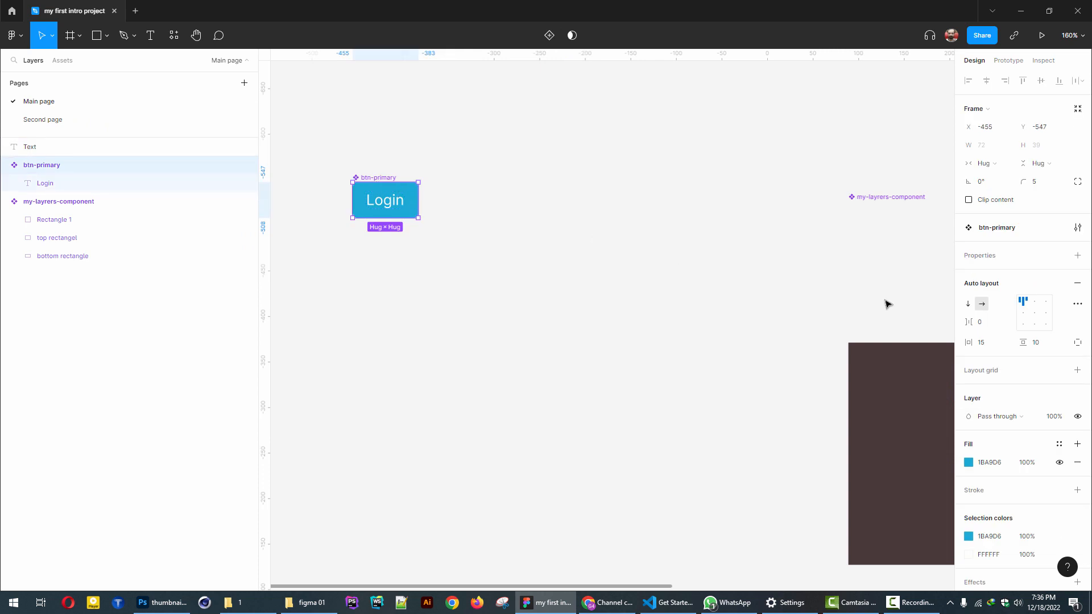
click(969, 463)
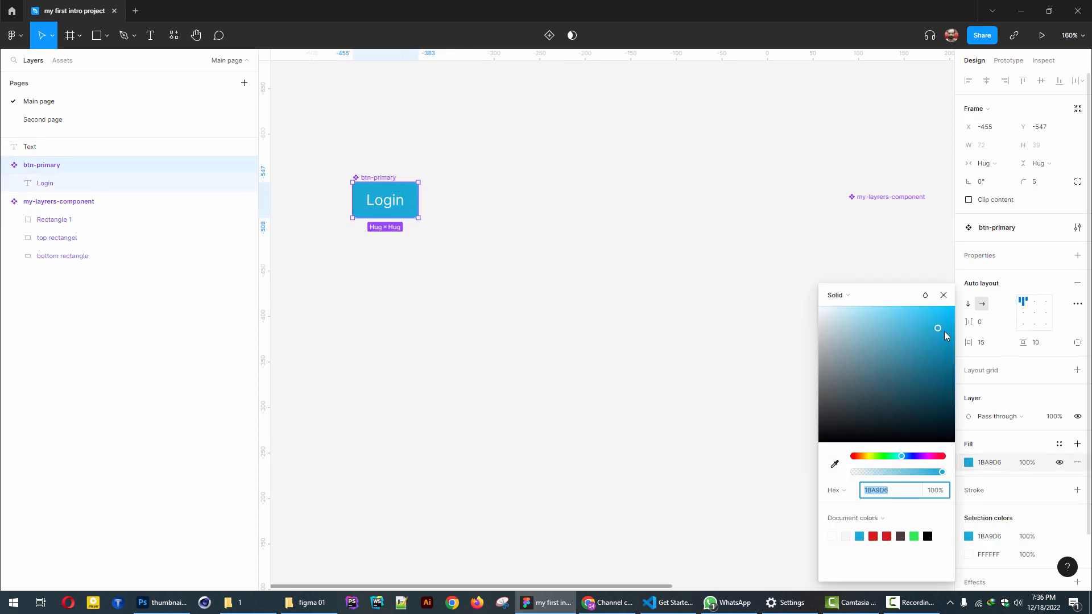
drag(903, 456, 914, 457)
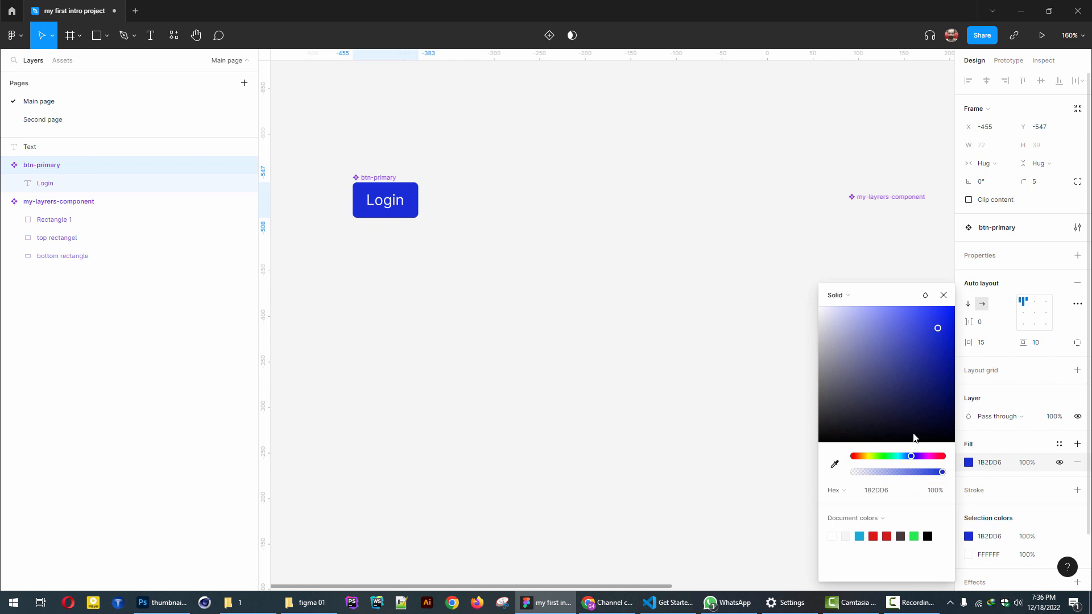
click(945, 295)
Step: Reset all changes on the red Delete button instance on the Second page
click(42, 119)
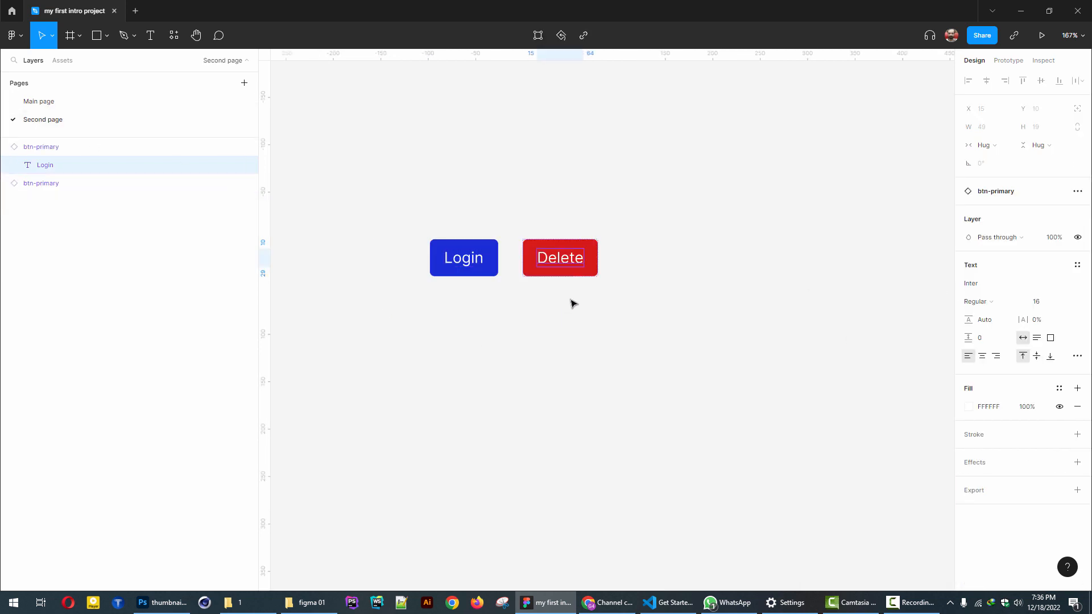
click(550, 261)
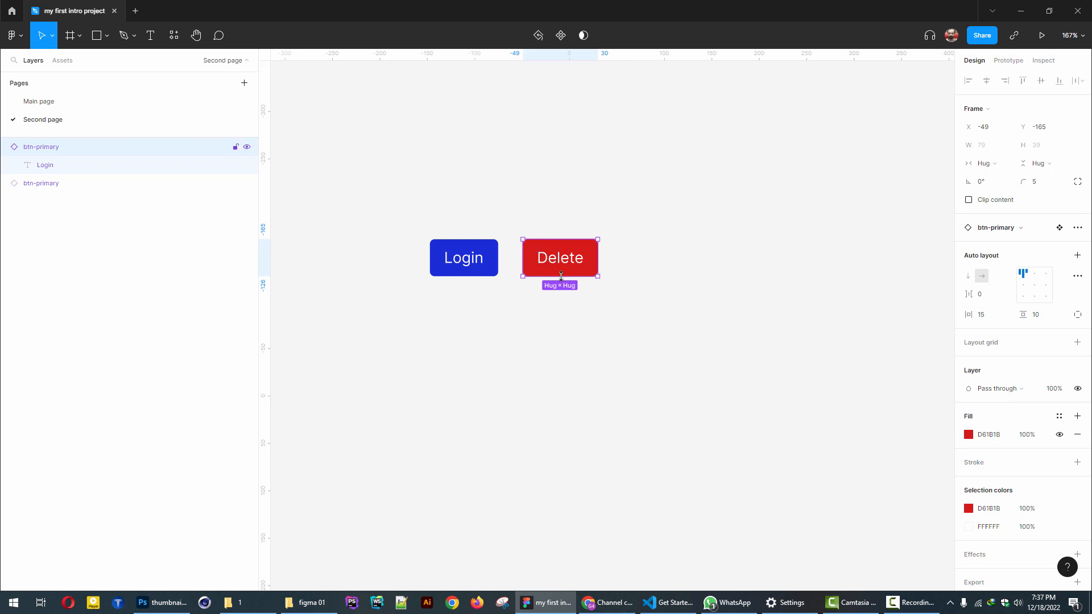
click(6, 146)
right_click(560, 261)
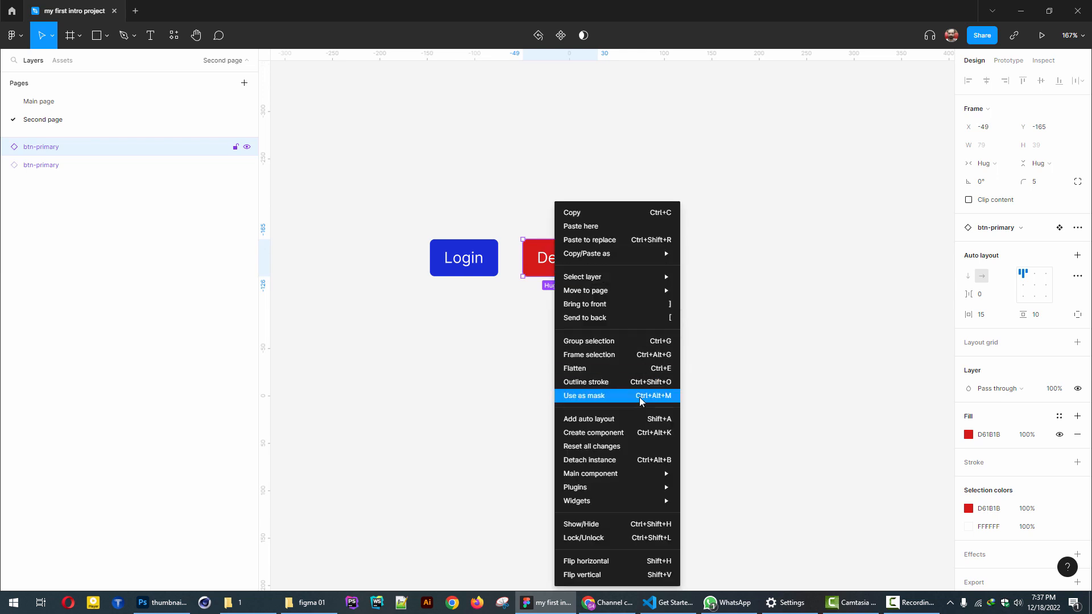
click(586, 451)
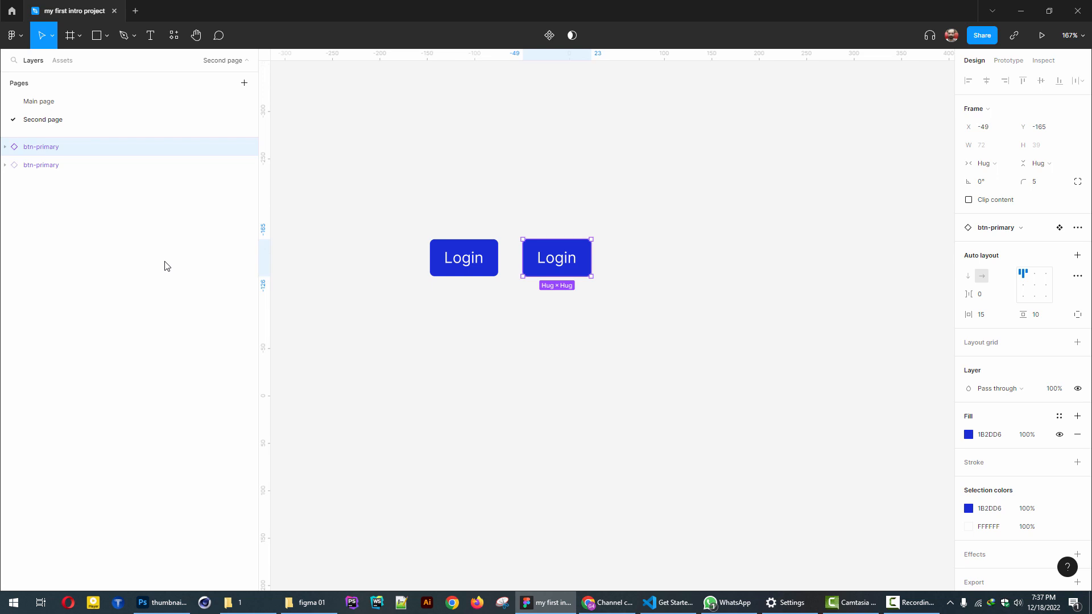
Step: Compare the button instances with the main component across both pages, ending on the Main page with nothing selected
key(Tab)
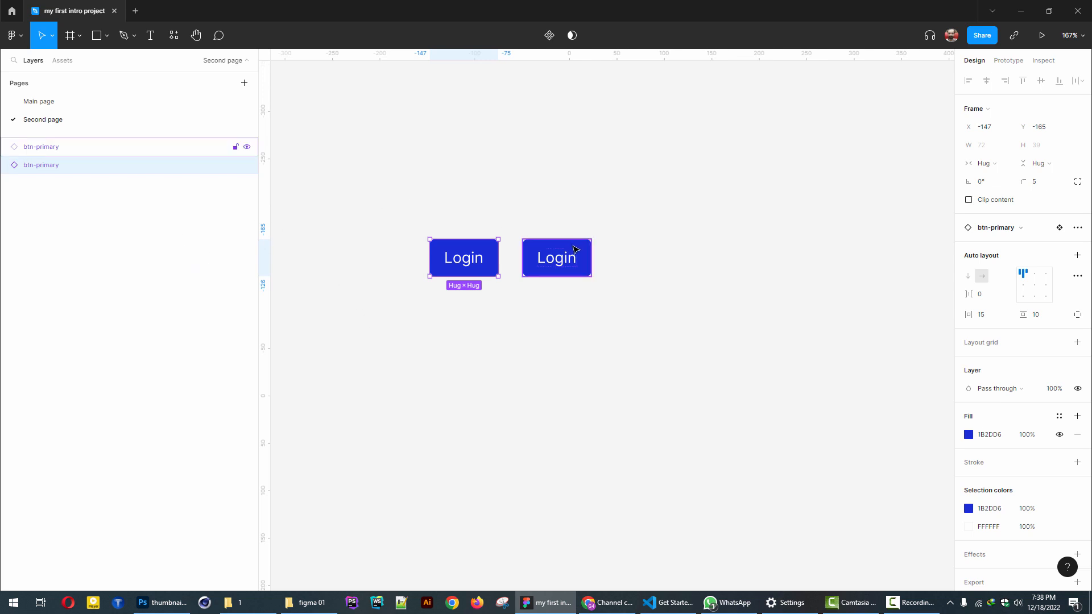
click(48, 103)
click(49, 118)
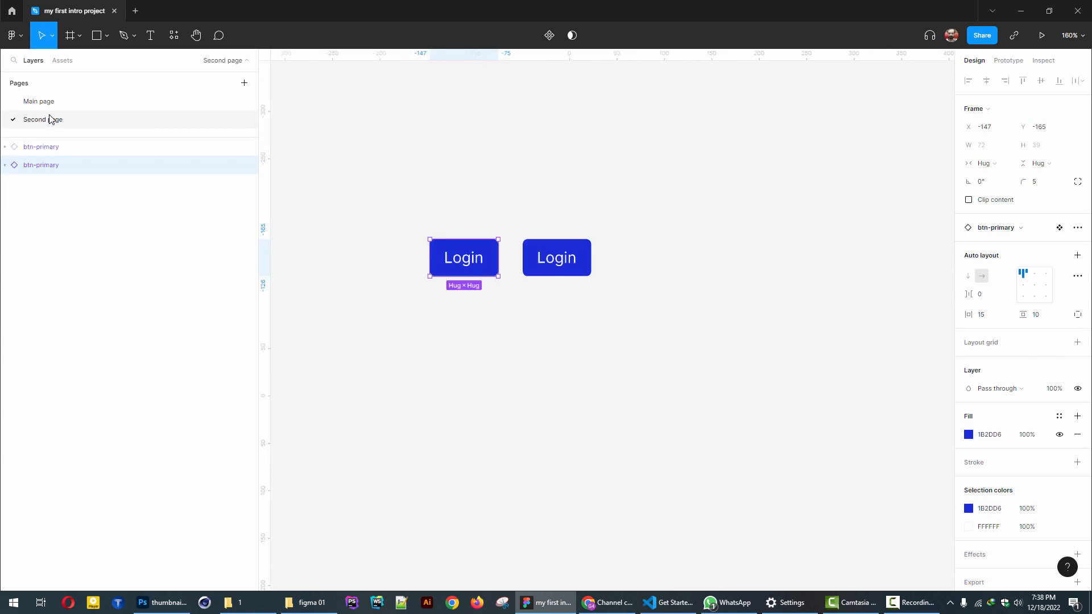
click(42, 102)
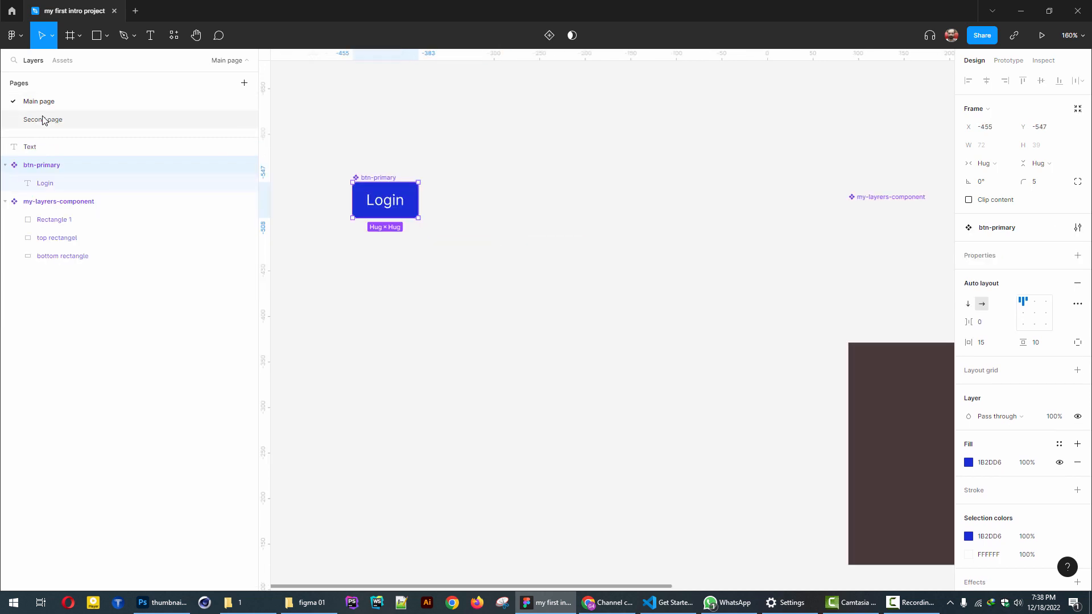
click(344, 161)
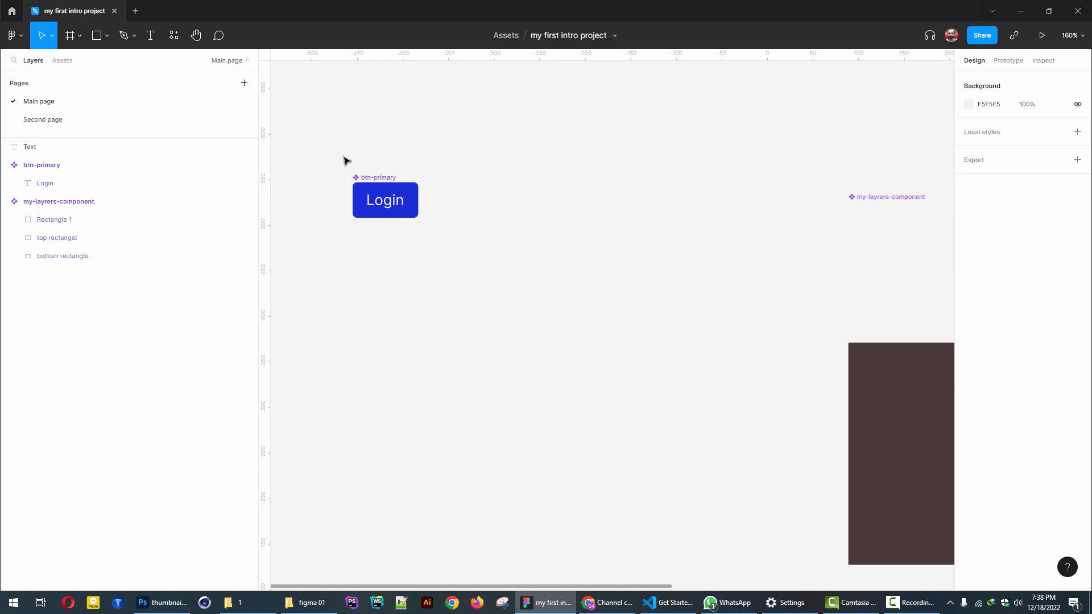